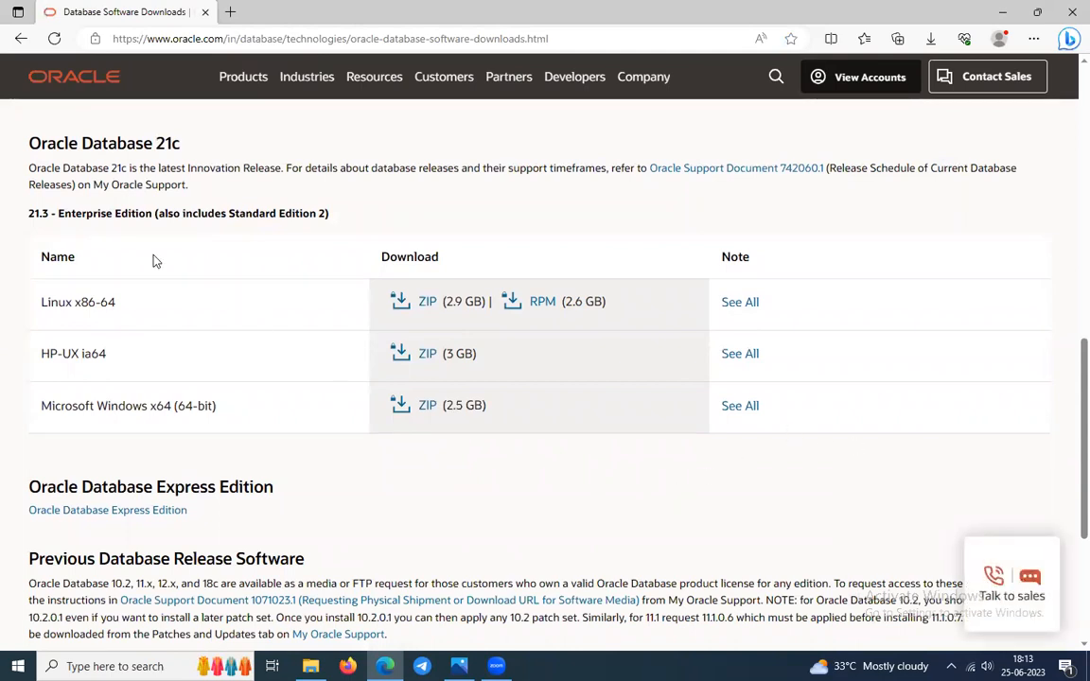
Highlight the Enterprise and Express Edition headings, zoom to 150% and scroll down to Express Edition.
left_click_drag(63, 214, 152, 215)
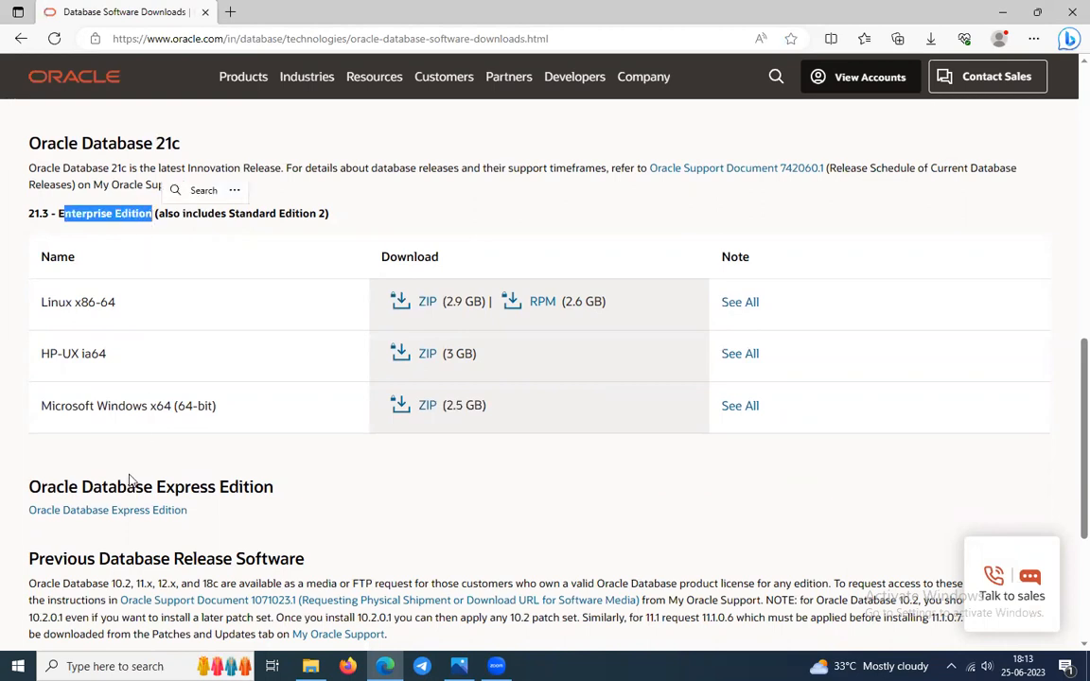
left_click_drag(158, 487, 316, 492)
left_click(336, 500)
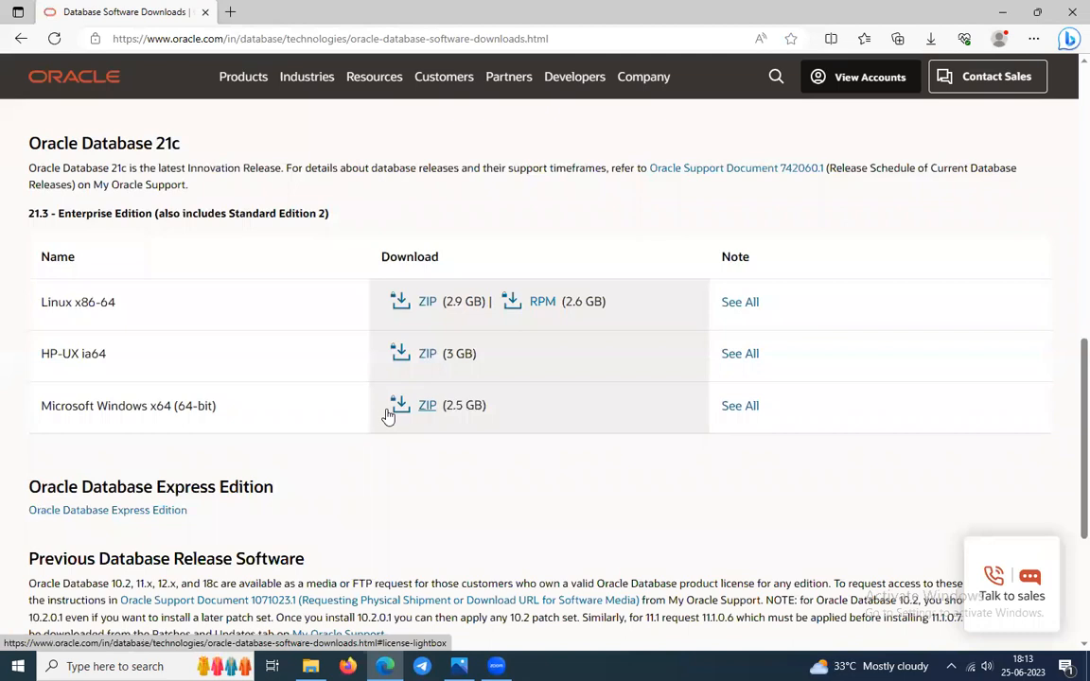
key("ctrl+plus")
key("ctrl+plus")
key("ctrl+plus")
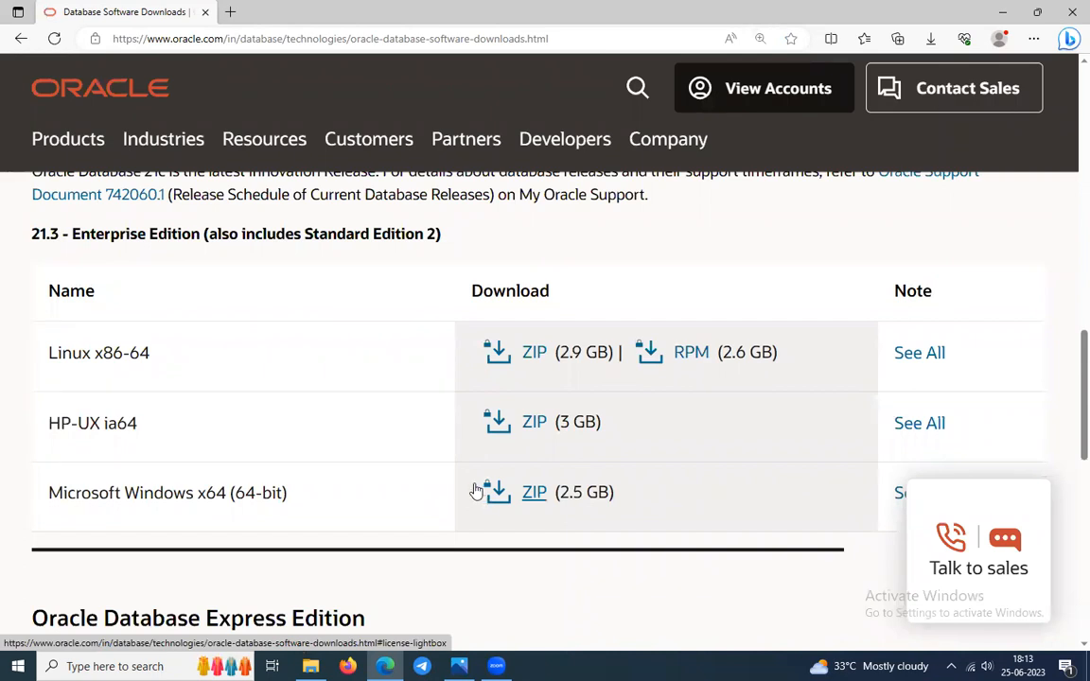
scroll(464, 484, "down", 3)
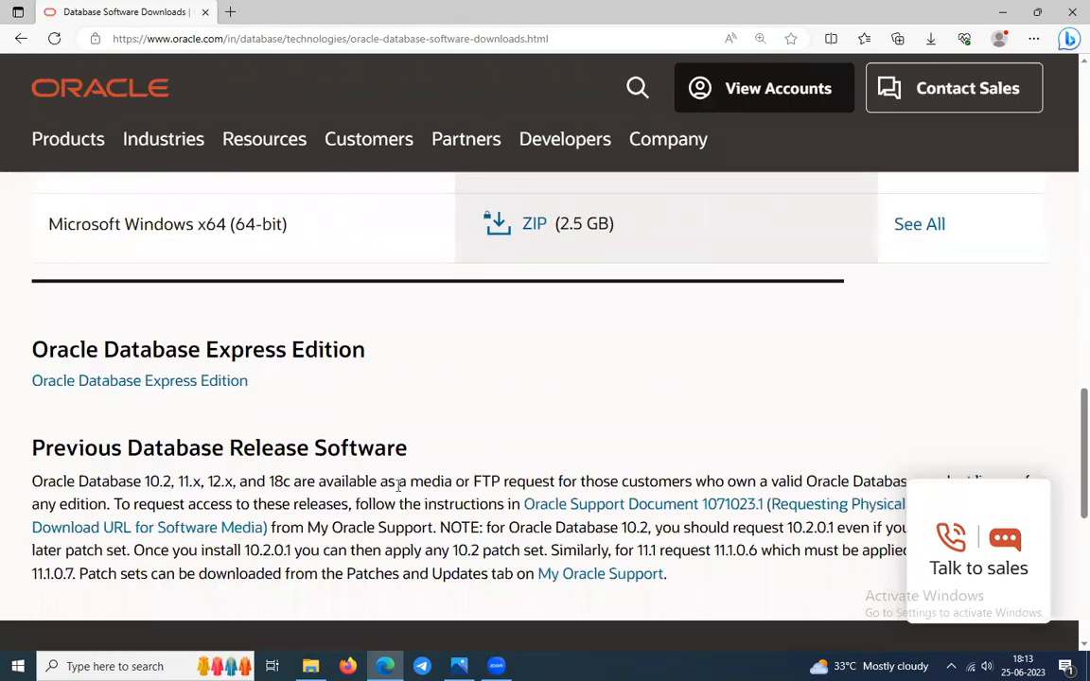
Open the Express Edition downloads page, dismiss the country banner and zoom back to 110%.
left_click(140, 382)
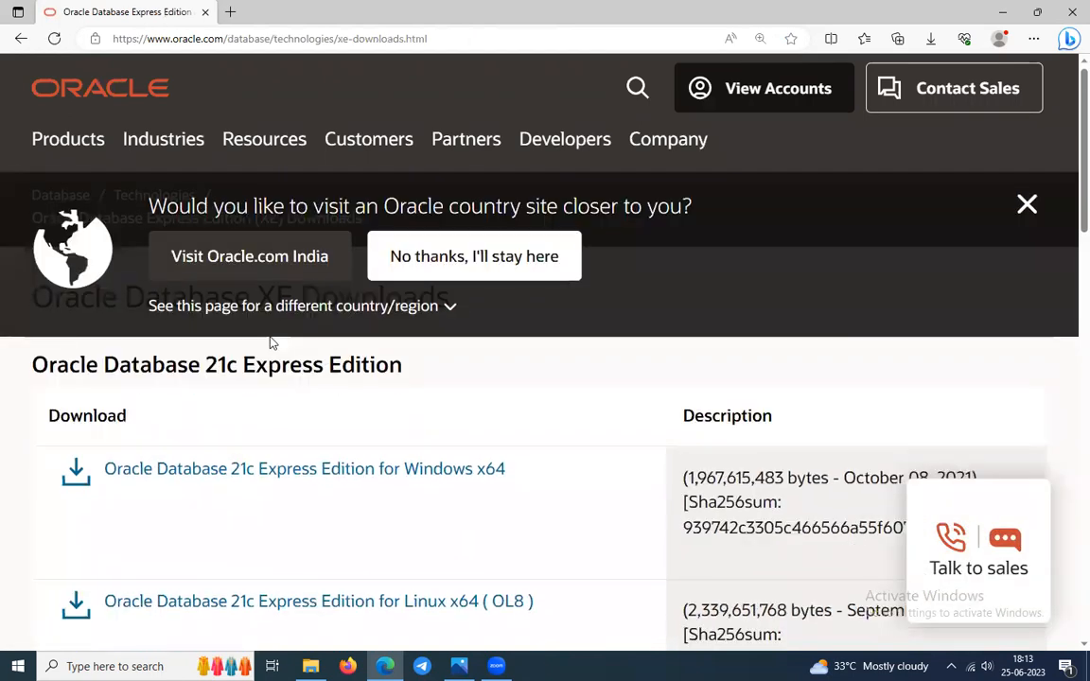
left_click(1027, 207)
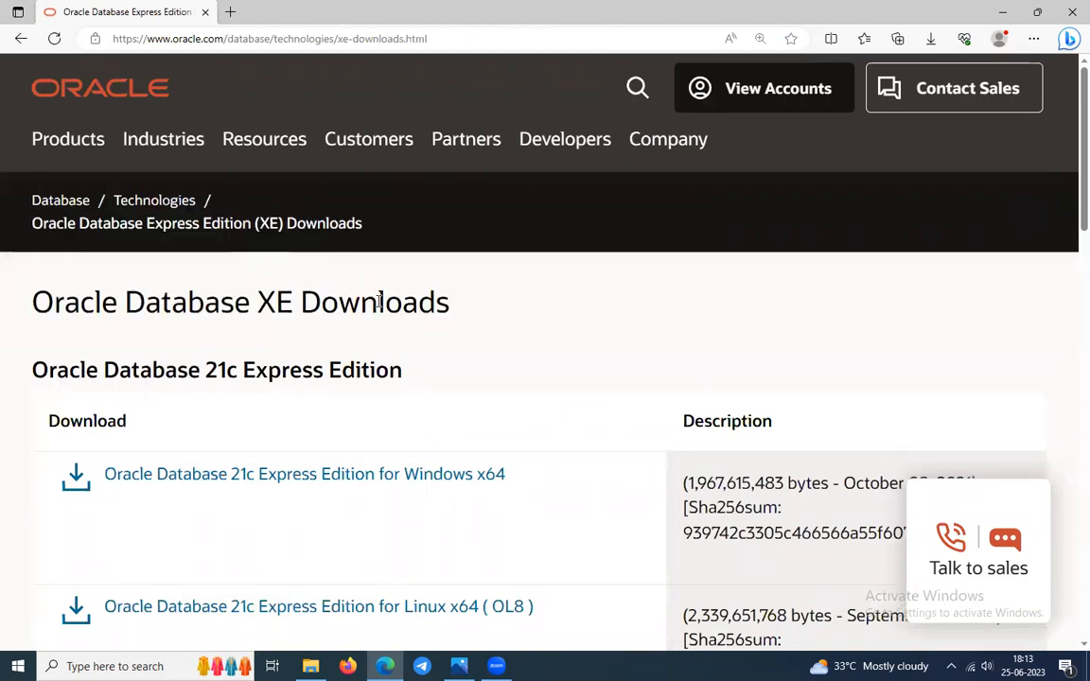
scroll(208, 341, "down", 2)
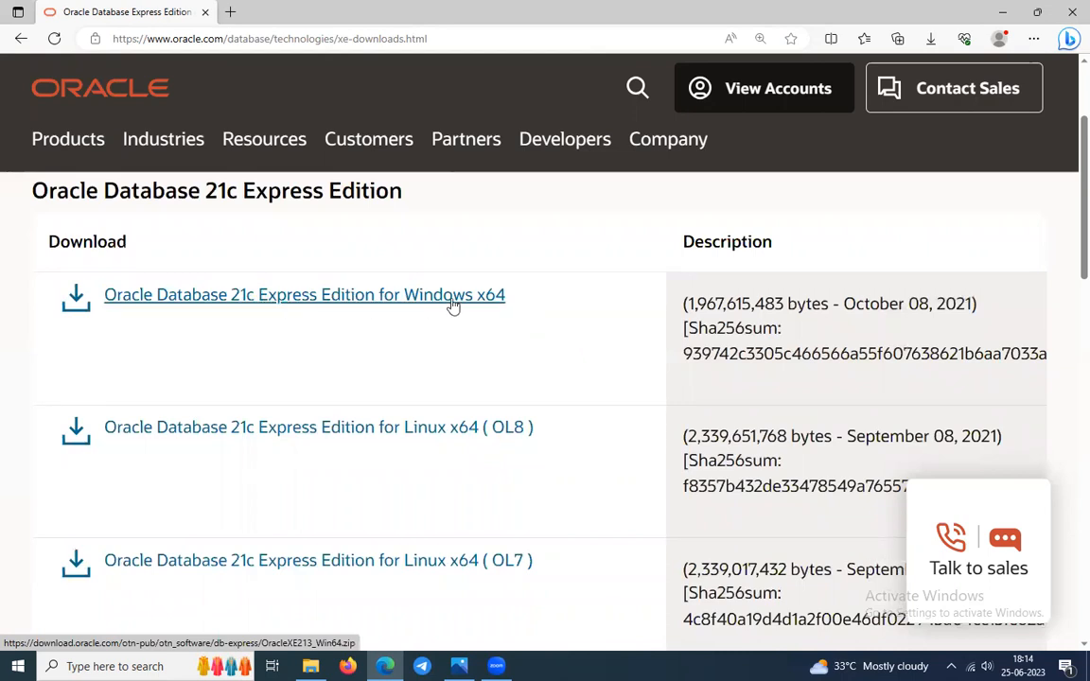
key("ctrl+minus")
key("ctrl+minus")
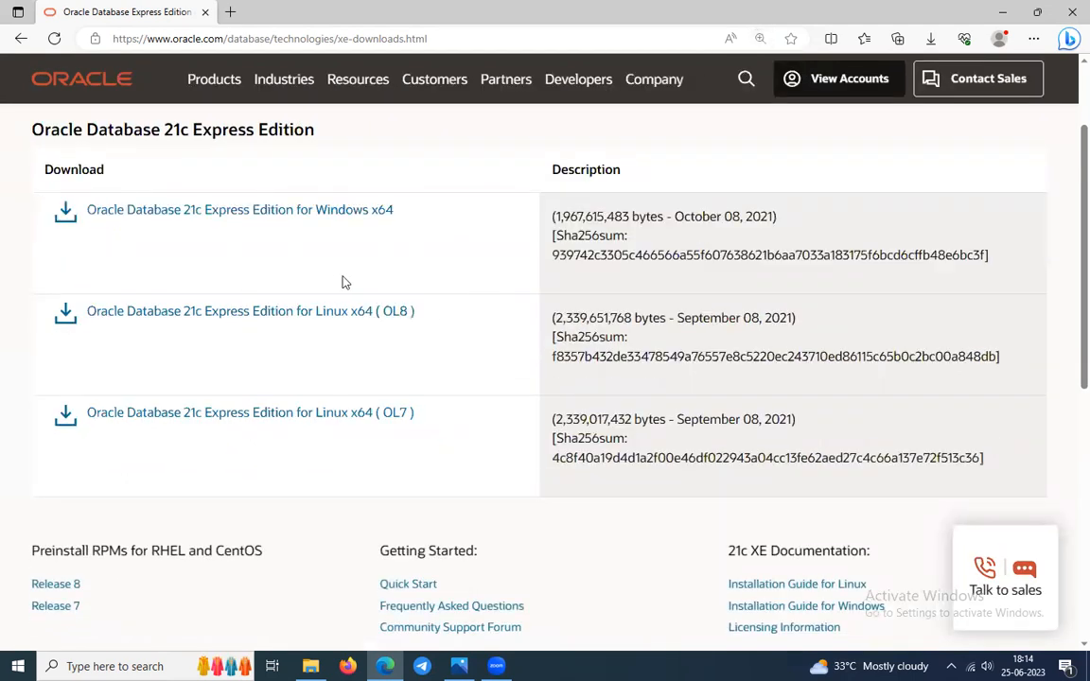
Extract OracleXE213_Win64 (1).zip in the Databases folder into its own OracleXE213_Win64 (1) folder.
key("super+d")
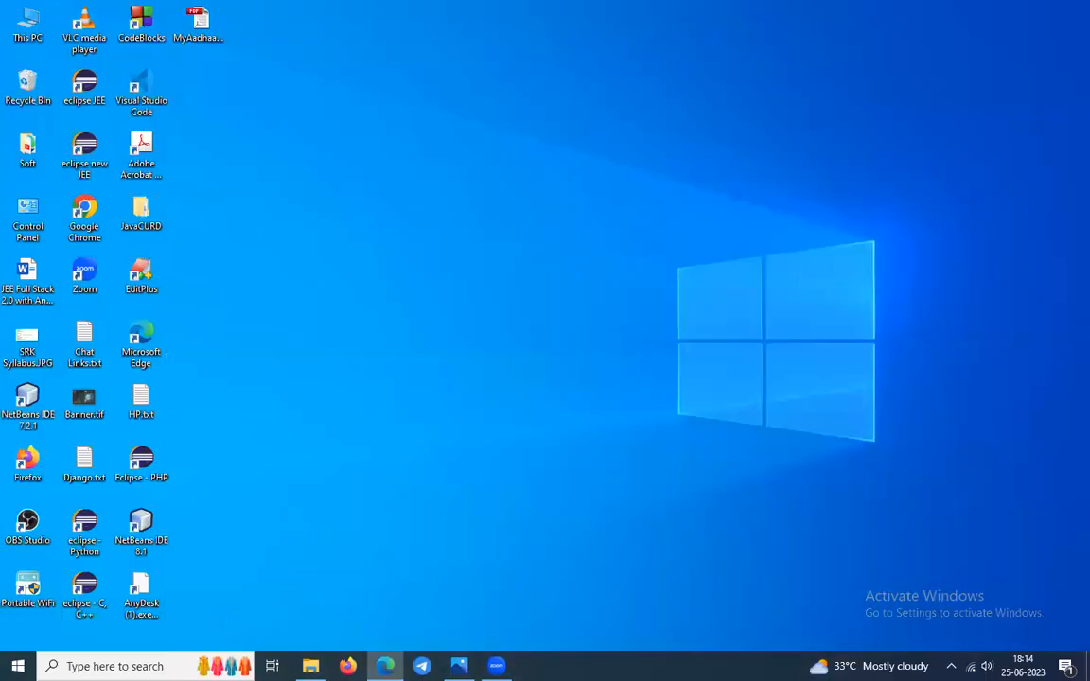
left_click(311, 666)
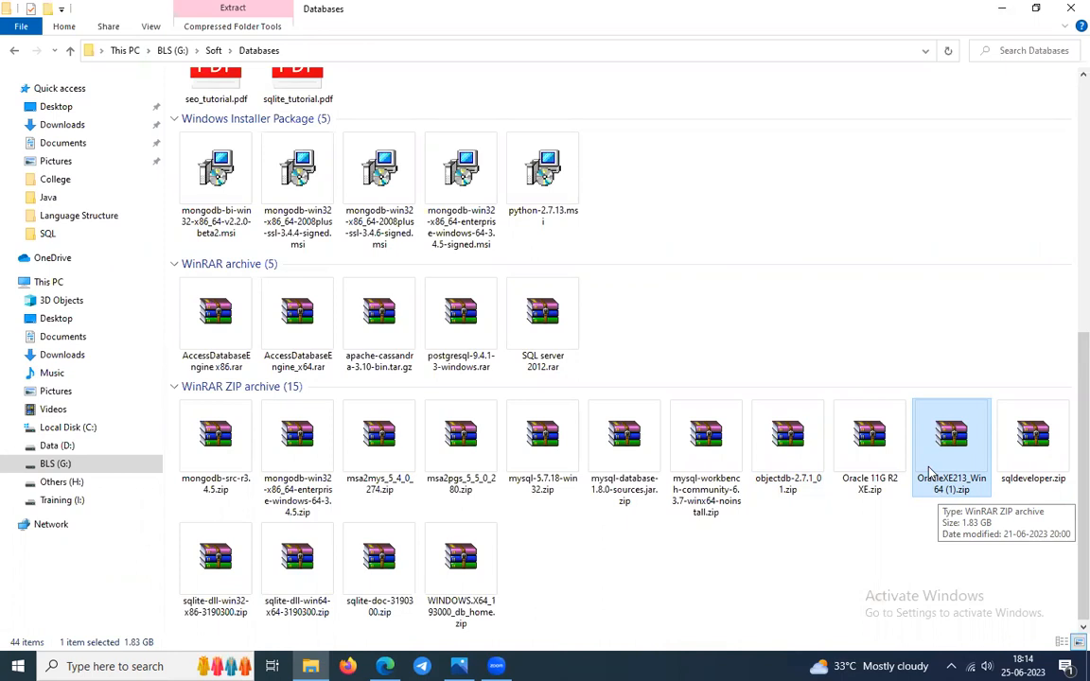
right_click(932, 475)
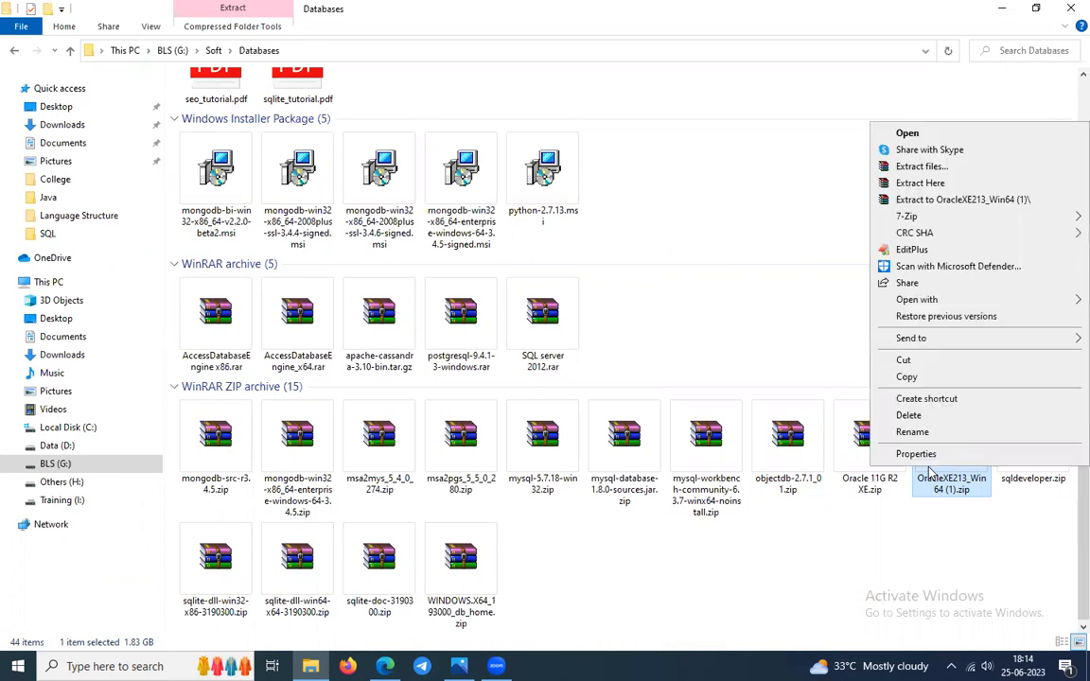
left_click(925, 200)
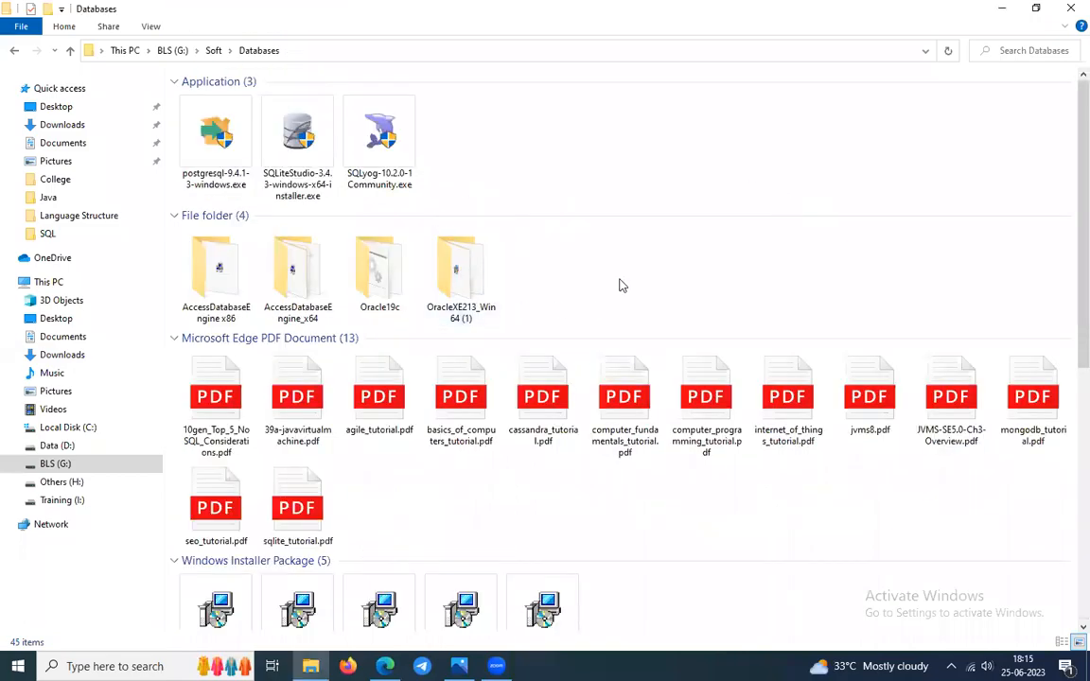
Run setup.exe from the extracted OracleXE213_Win64 (1) folder.
double_click(464, 273)
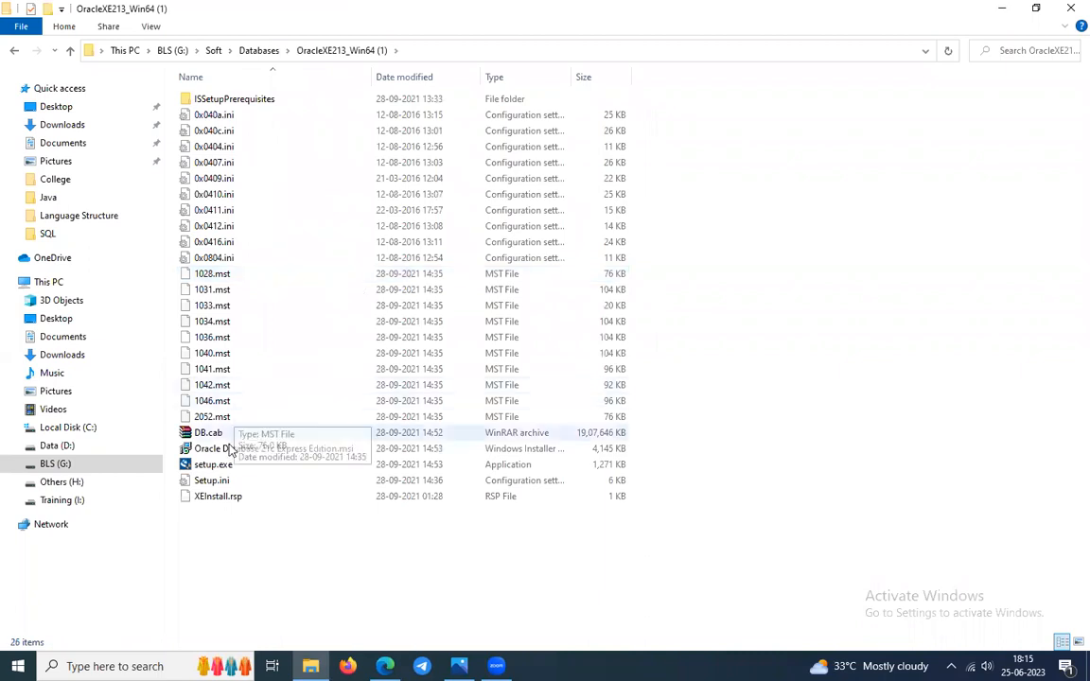
left_click(254, 452)
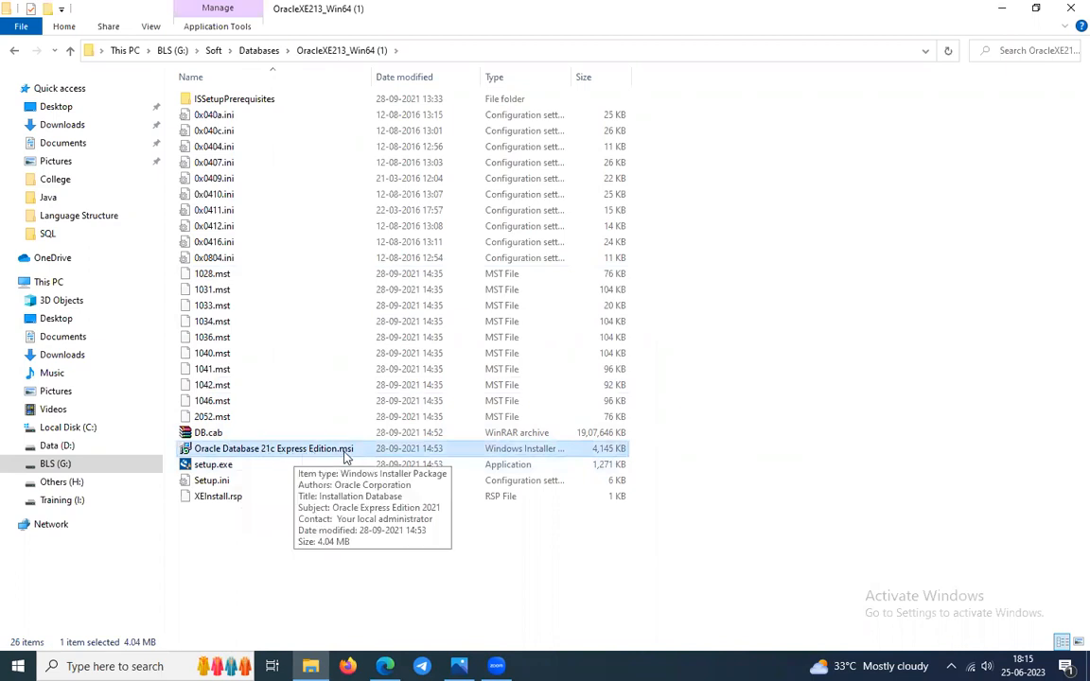
left_click(249, 468)
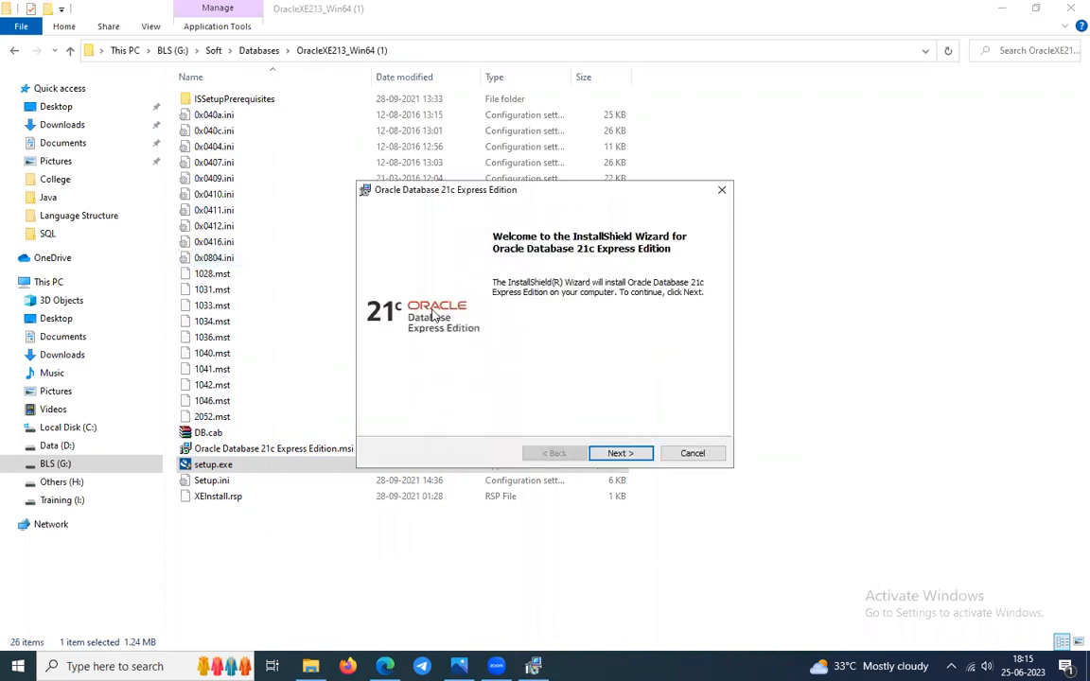
Accept the license terms and advance the installer to the Destination Folder page.
left_click(634, 456)
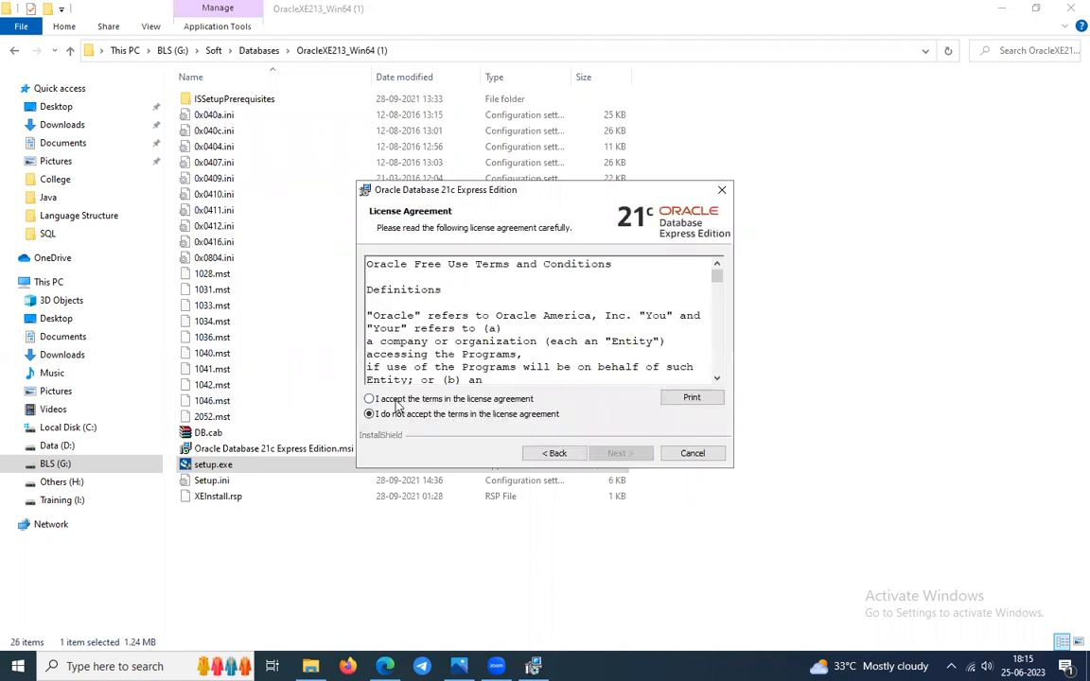
left_click(396, 400)
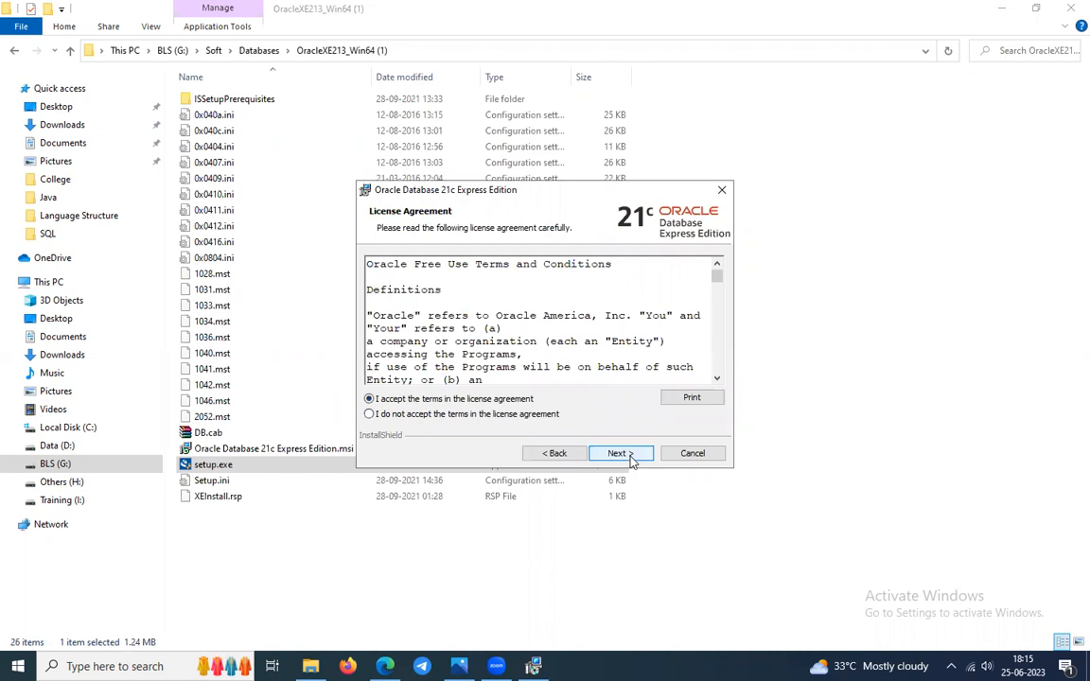
left_click(619, 454)
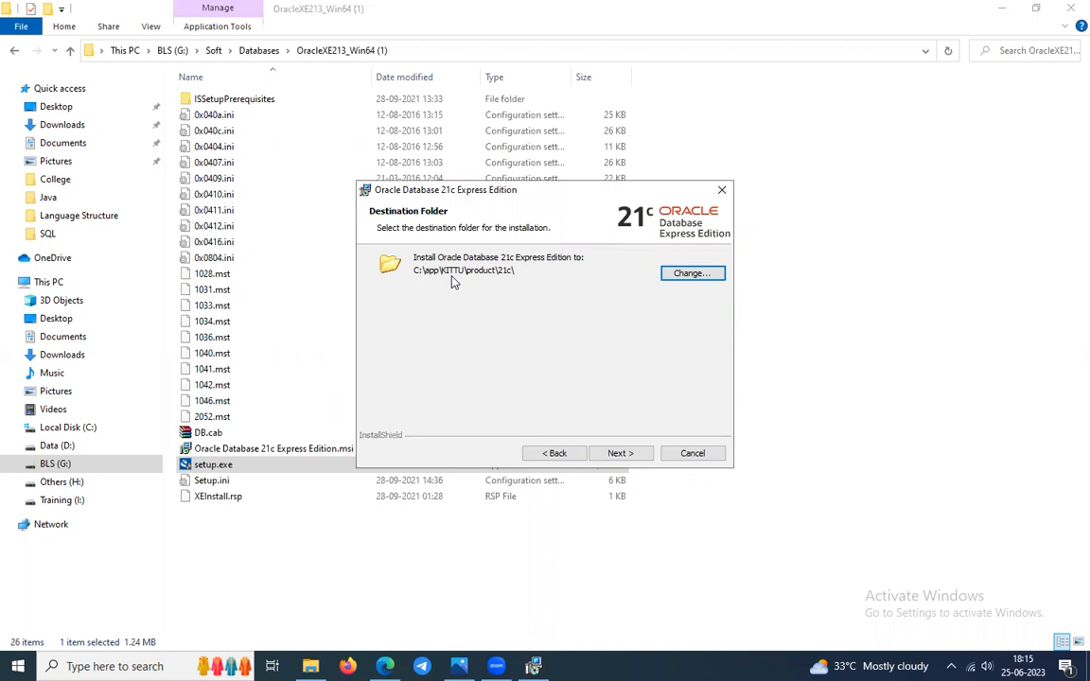
left_click(386, 667)
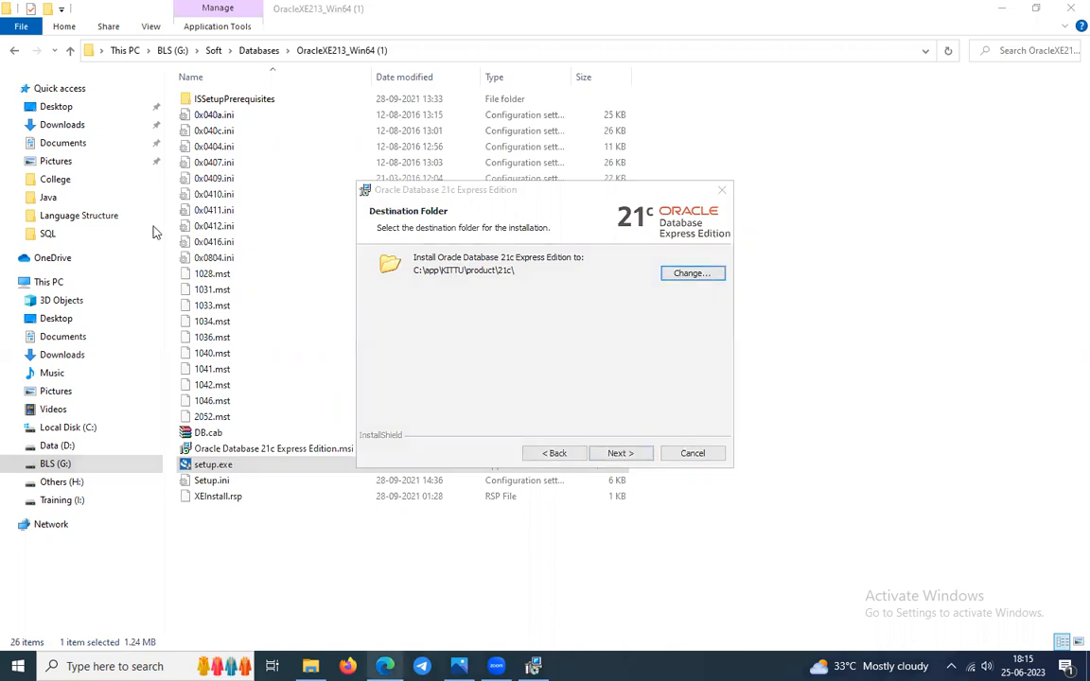
Open the 21c XE Installation Guide for Microsoft Windows from the downloads page.
scroll(287, 326, "up", 1)
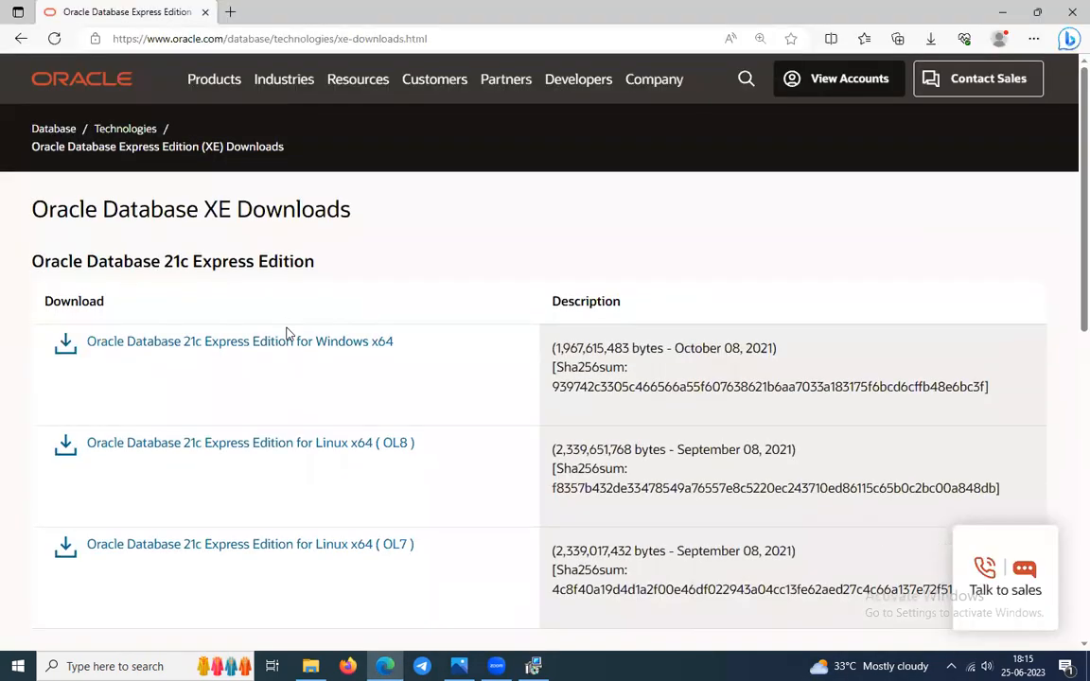
scroll(287, 333, "down", 6)
scroll(250, 311, "up", 2)
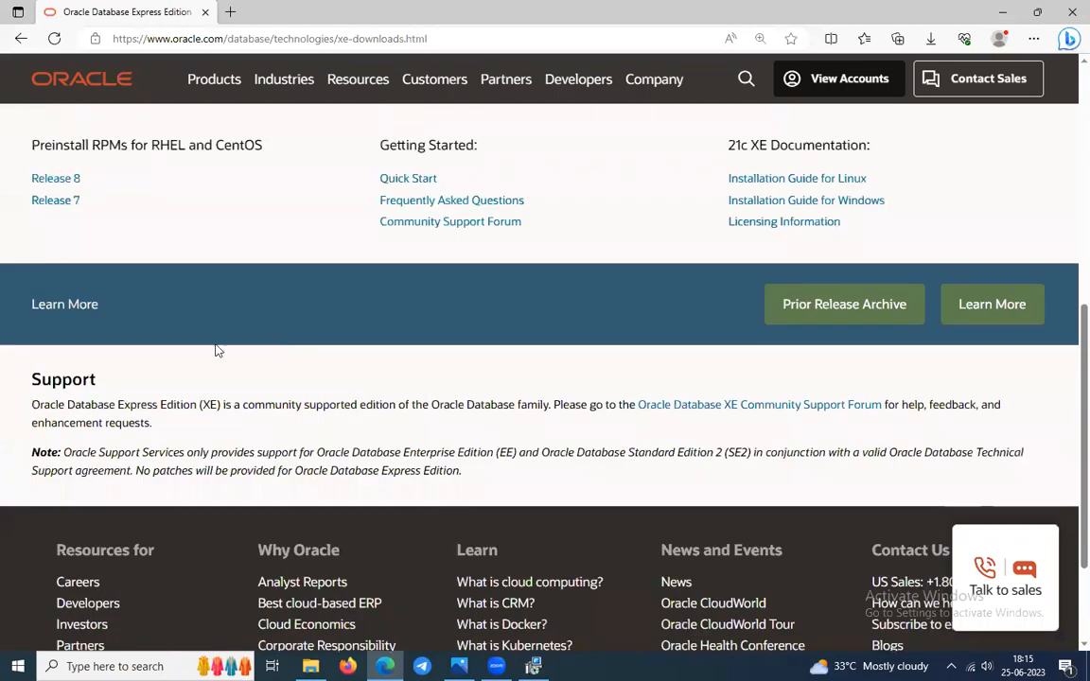
scroll(217, 350, "up", 4)
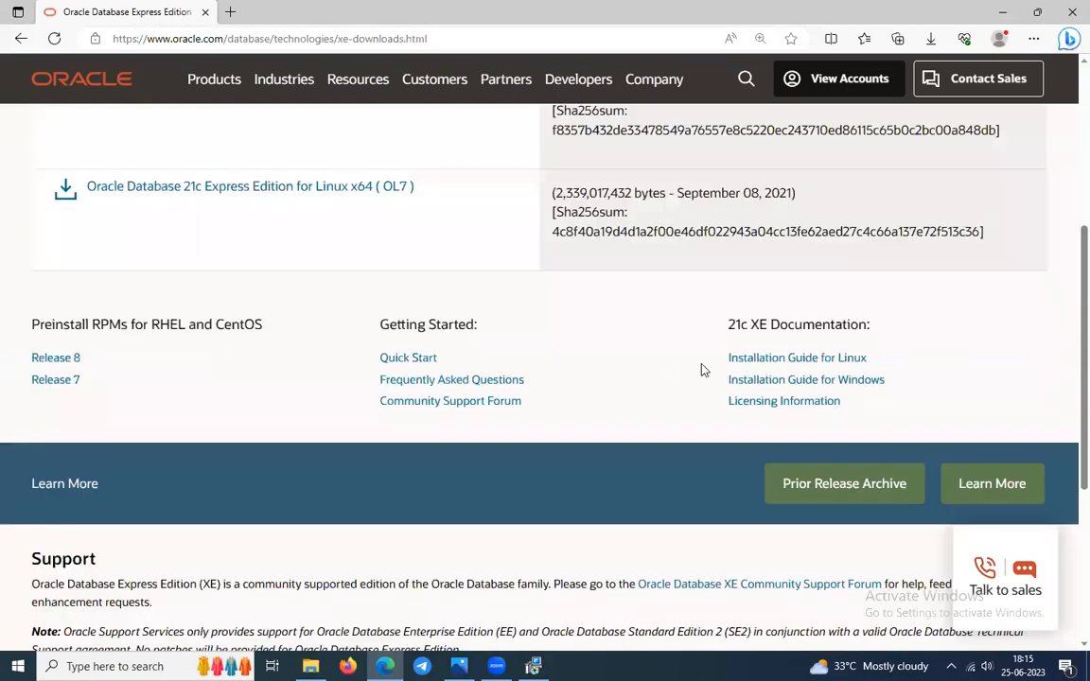
left_click(802, 383)
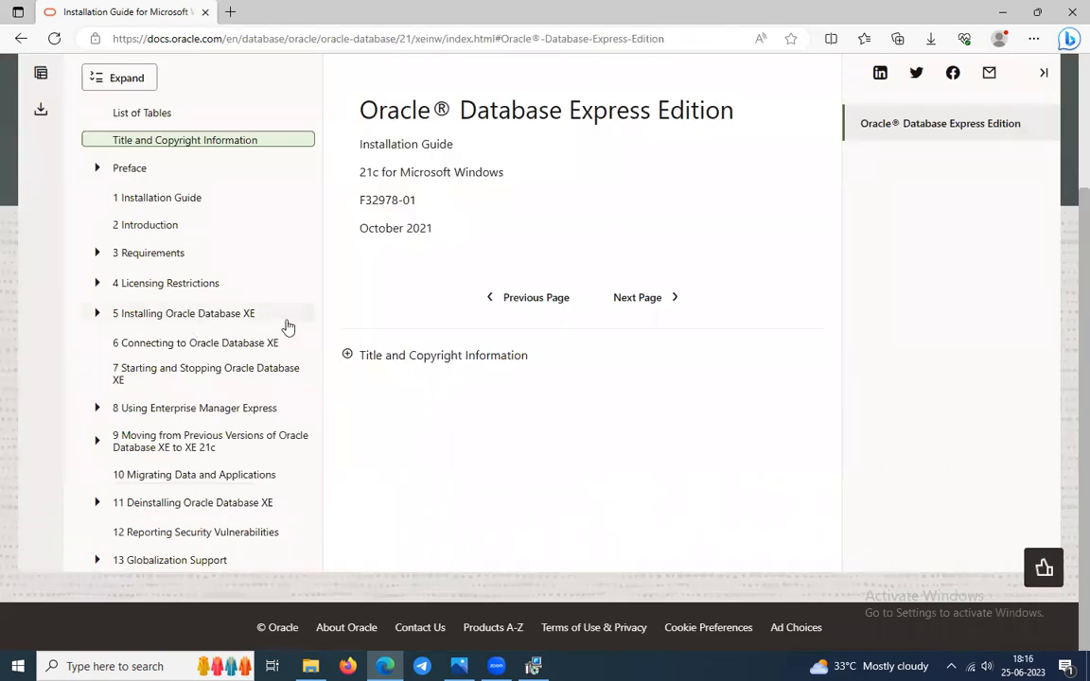
Browse the guide's table of contents through to section 5.1 Running the Installer.
left_click(98, 315)
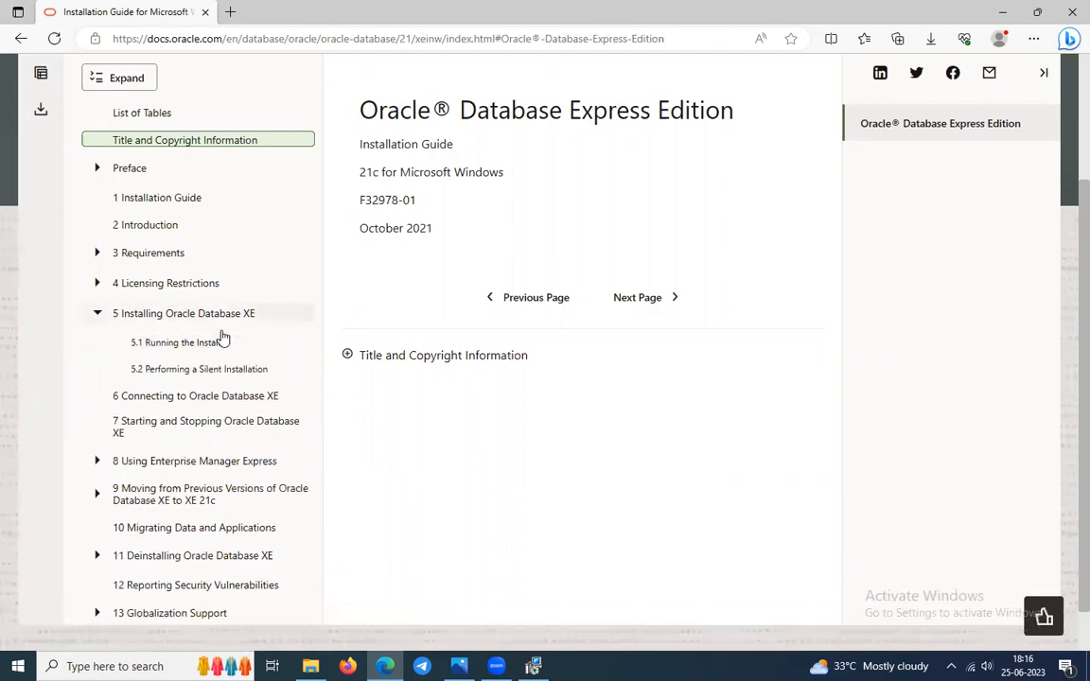
scroll(251, 333, "down", 1)
scroll(246, 329, "up", 2)
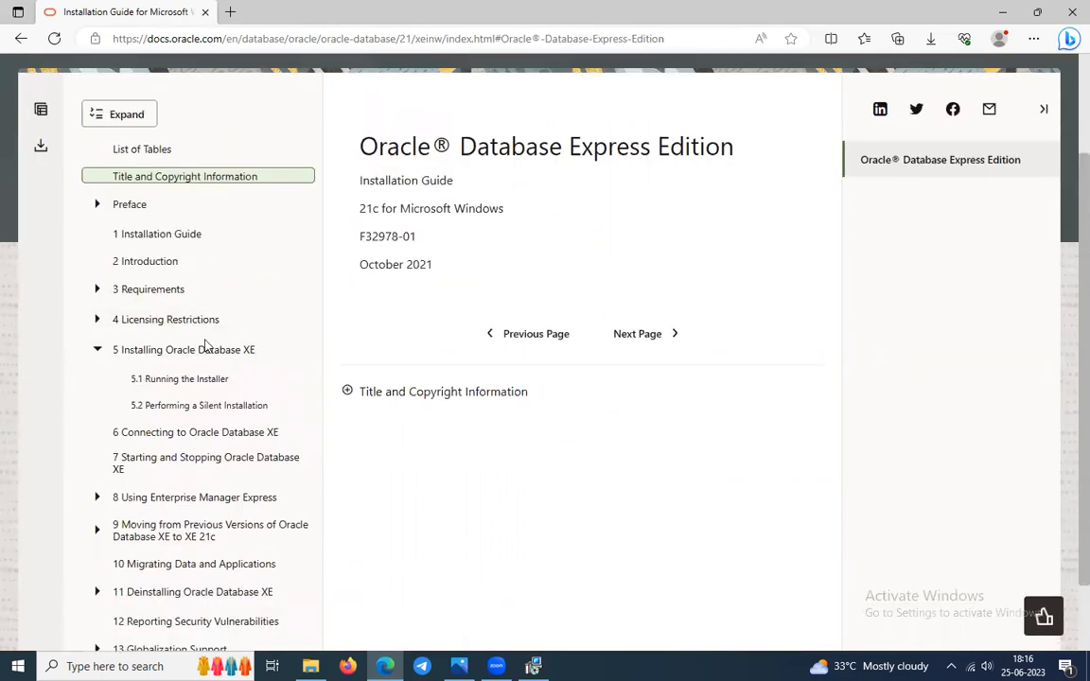
left_click(98, 291)
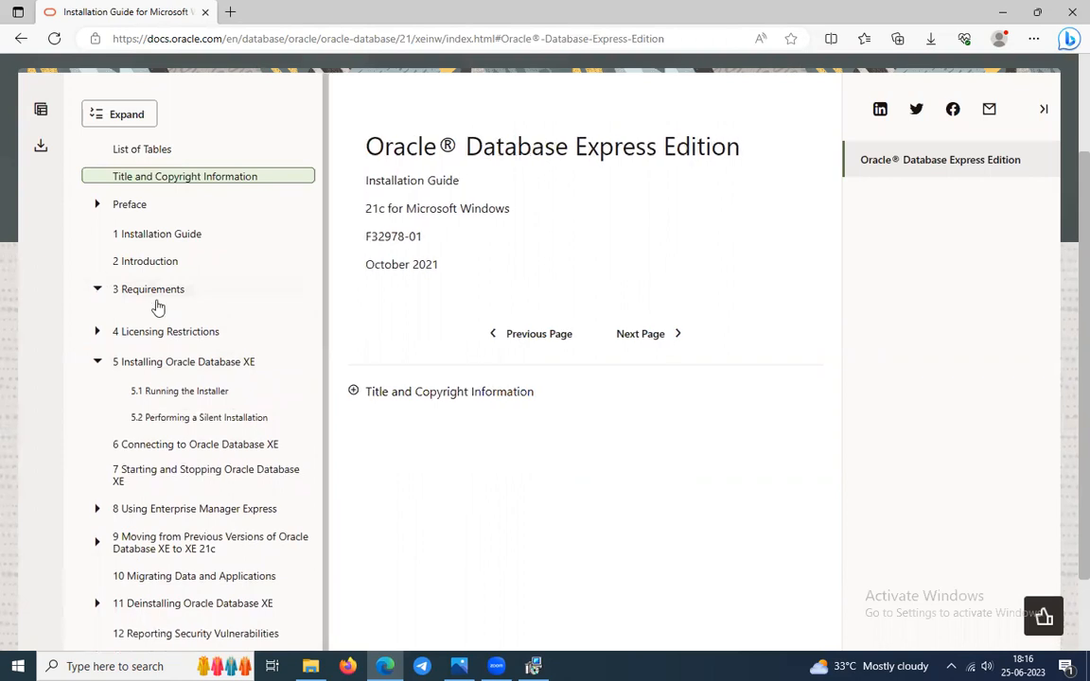
left_click(117, 320)
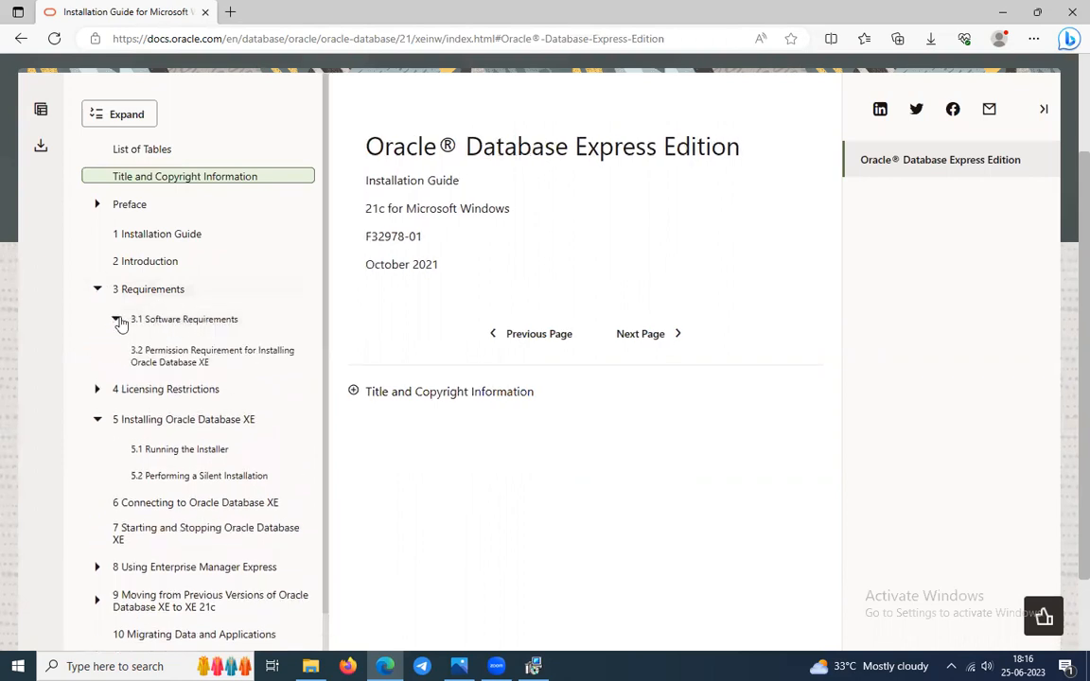
left_click(117, 320)
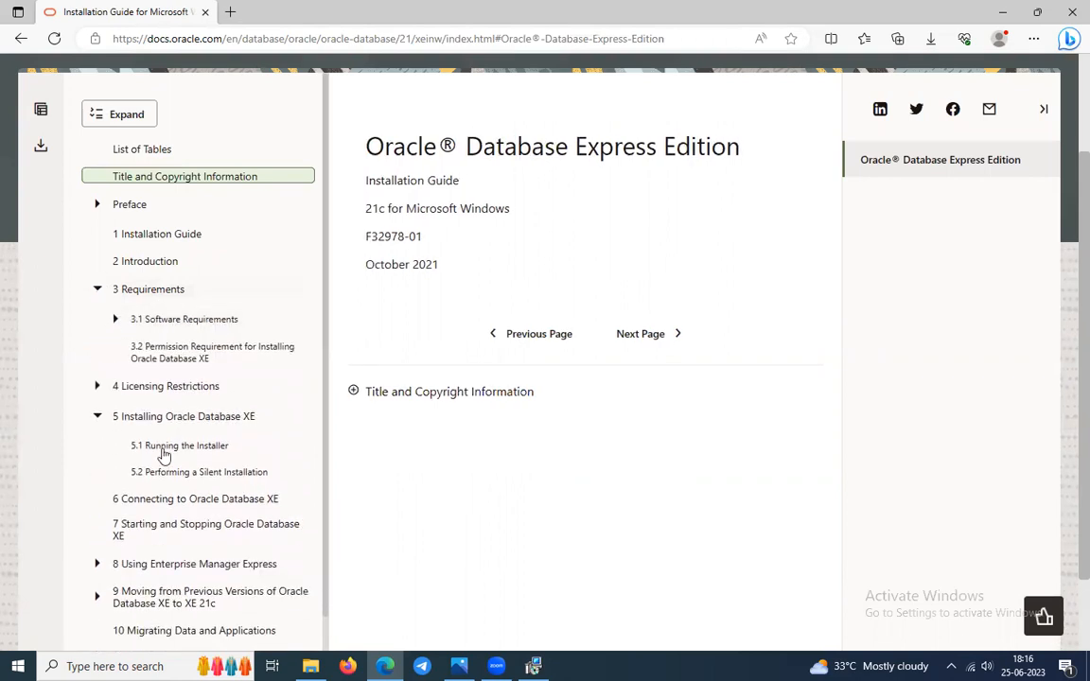
scroll(180, 445, "down", 1)
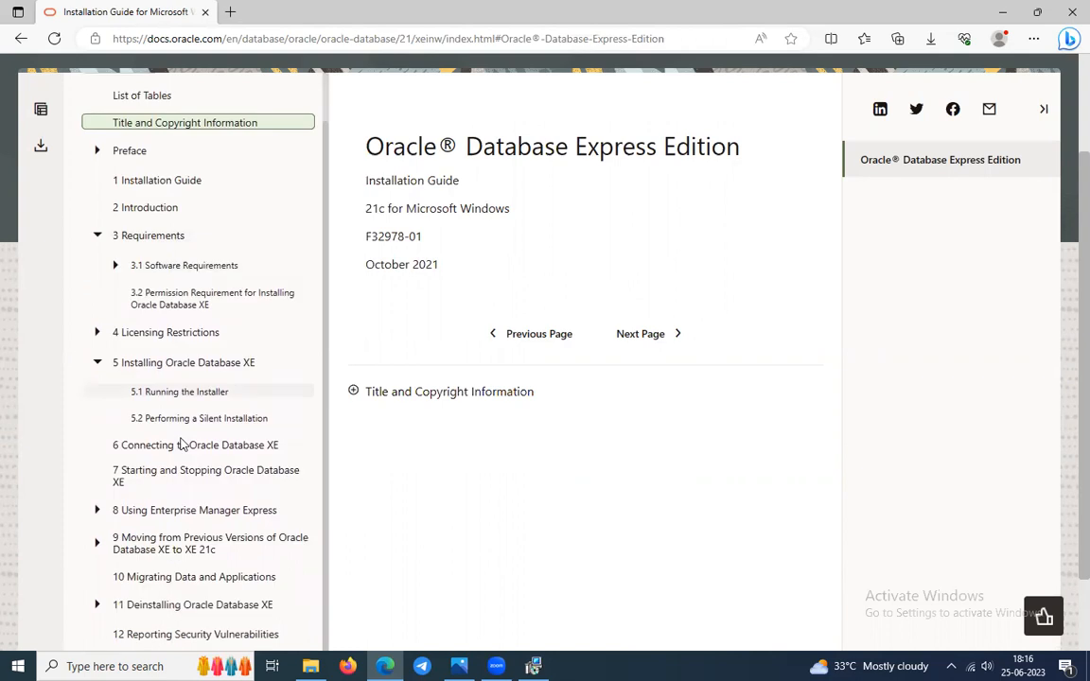
left_click(208, 389)
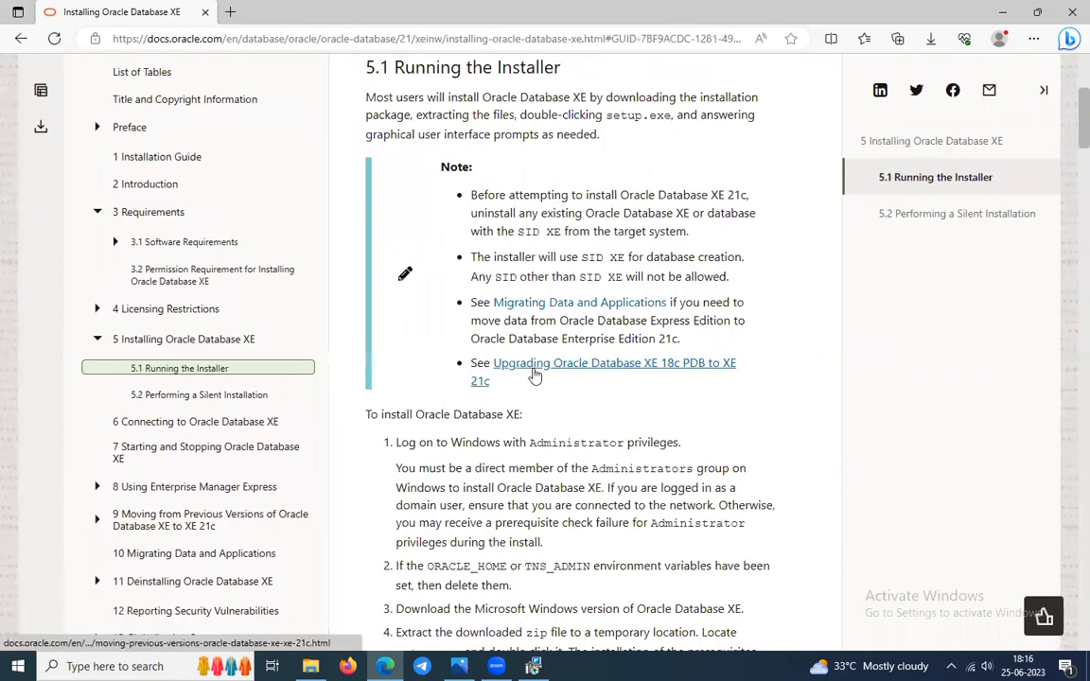
Scroll through install steps 5–8 of section 5.1, up to Destination Folder.
scroll(535, 376, "down", 2)
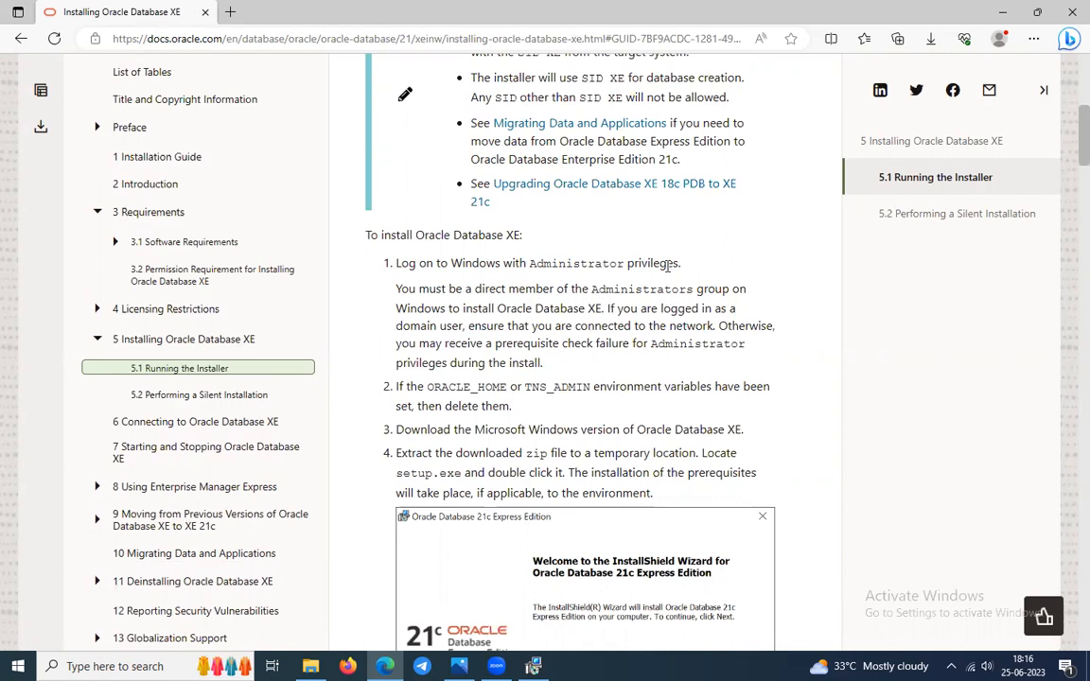
scroll(667, 266, "down", 3)
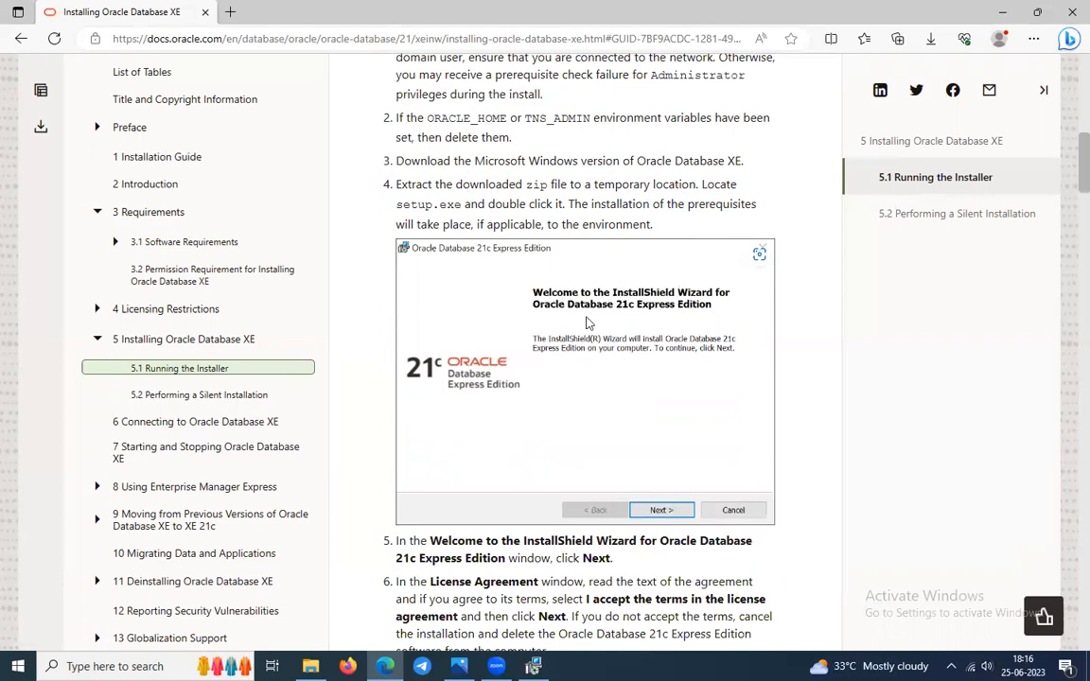
scroll(492, 284, "down", 1)
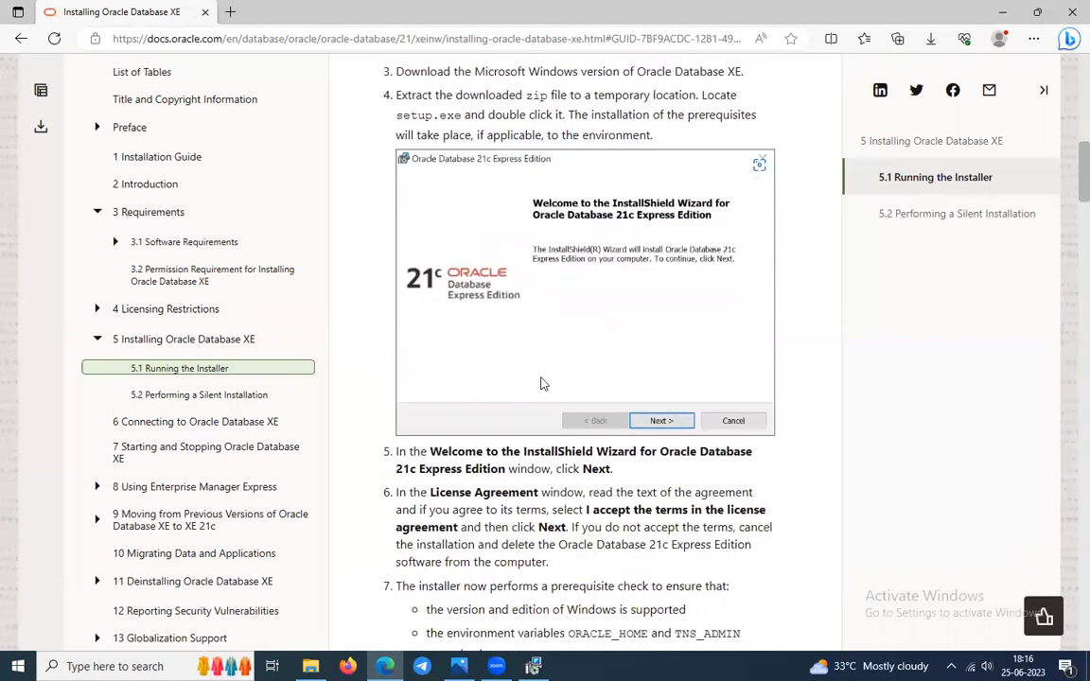
scroll(541, 383, "down", 2)
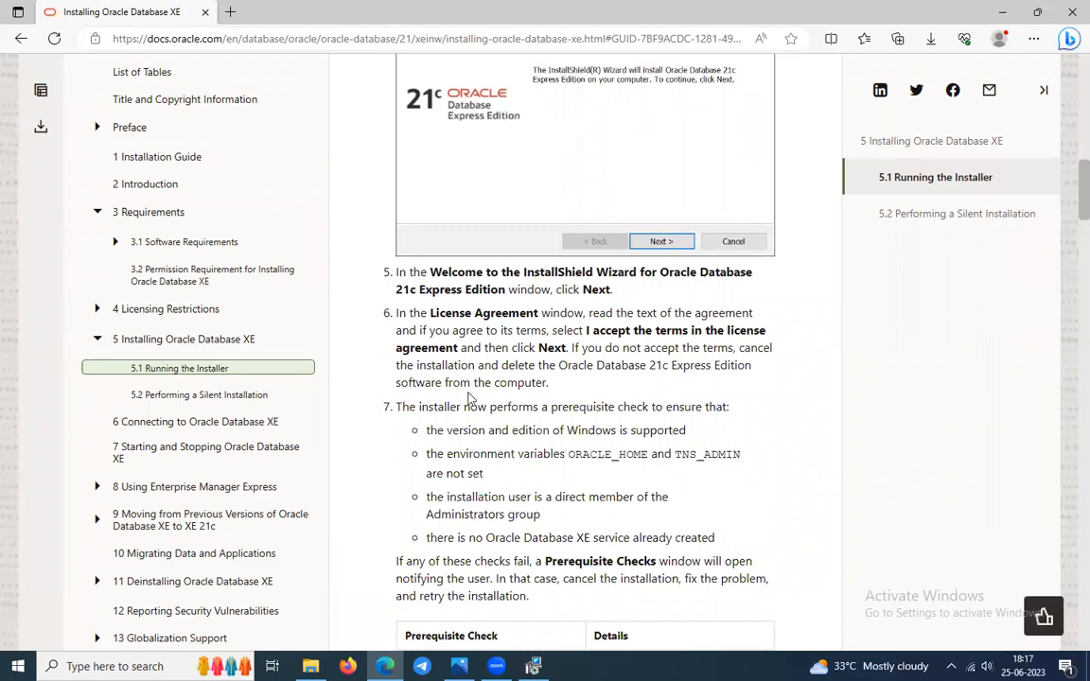
scroll(566, 313, "down", 6)
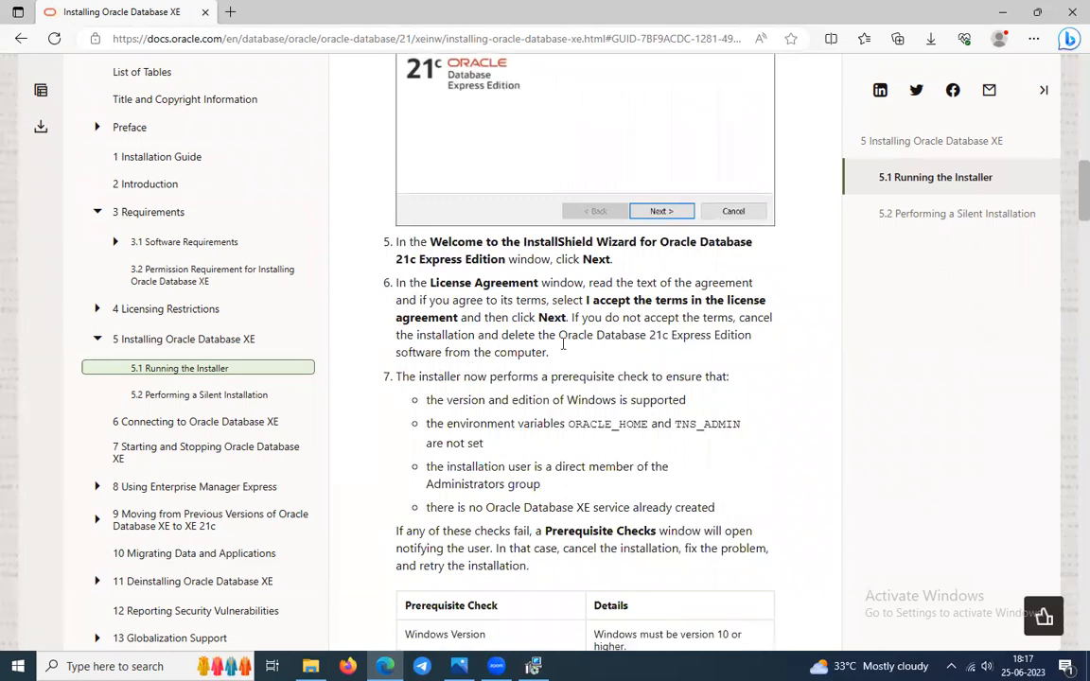
scroll(563, 350, "down", 6)
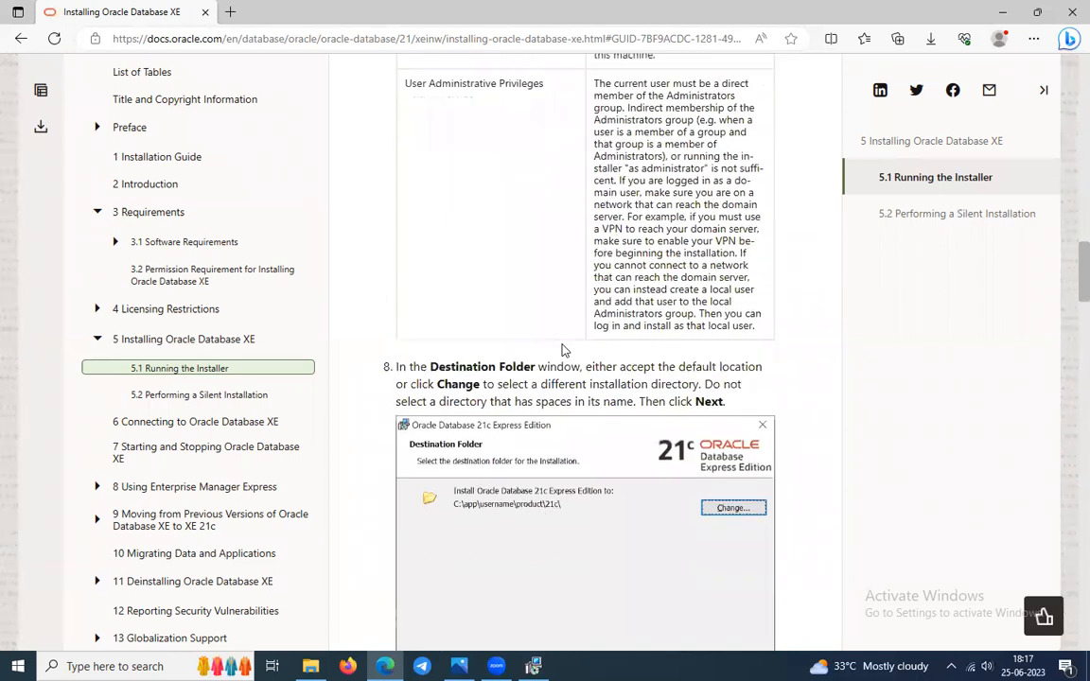
scroll(563, 348, "up", 1)
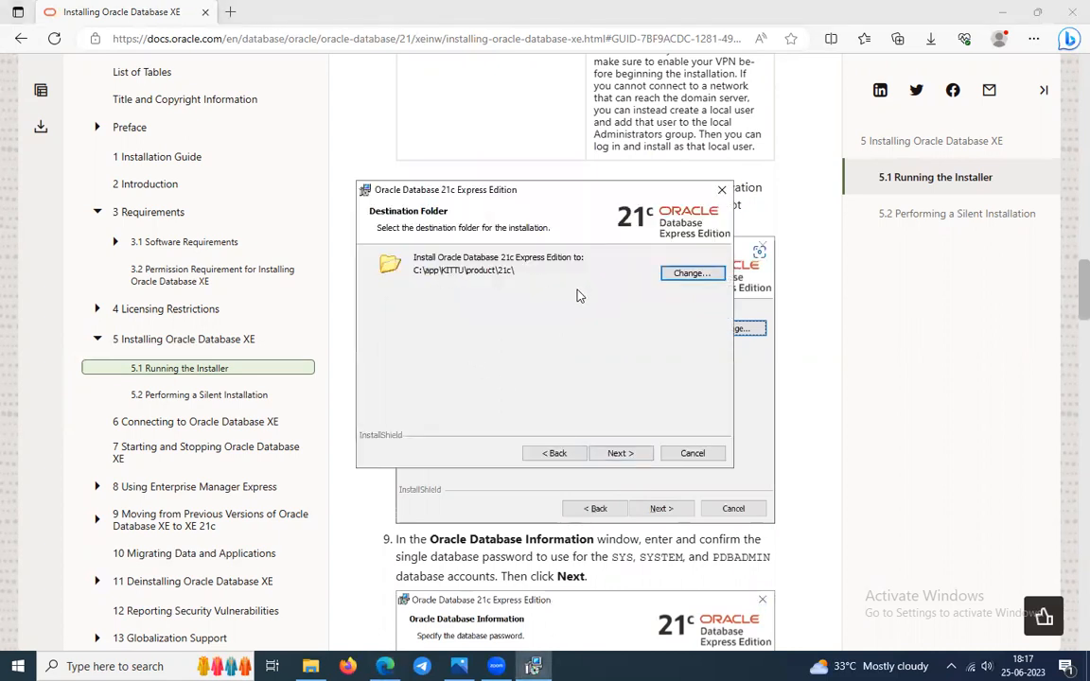
Highlight step 8's no-spaces folder warning, enlarge the page and close the contents panel.
left_click(801, 377)
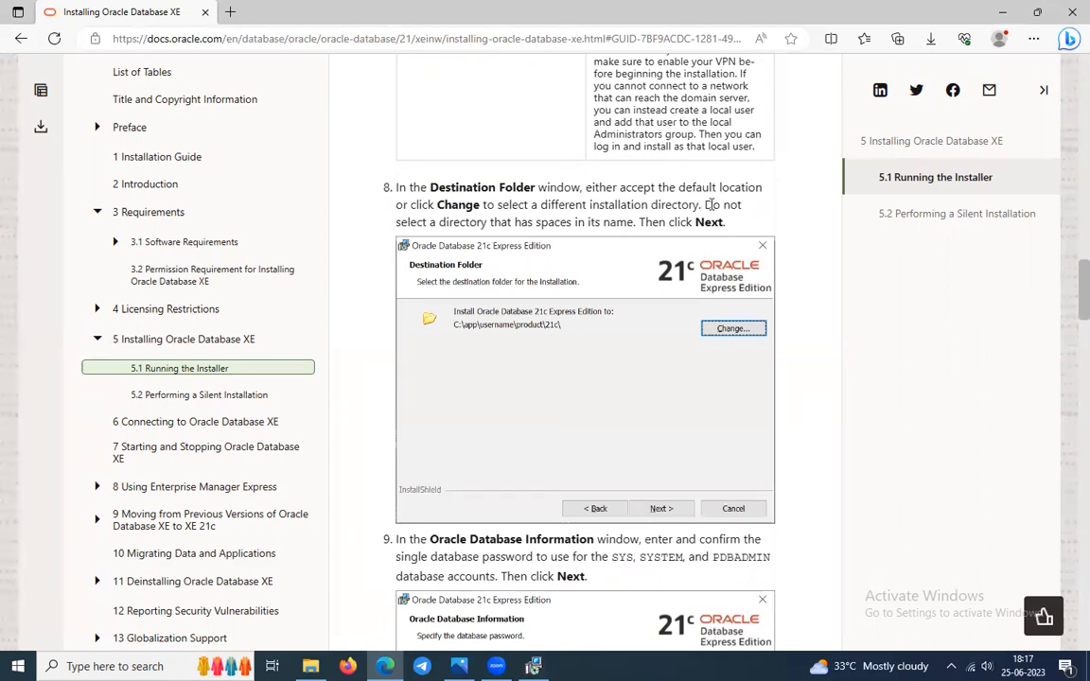
left_click_drag(704, 204, 636, 221)
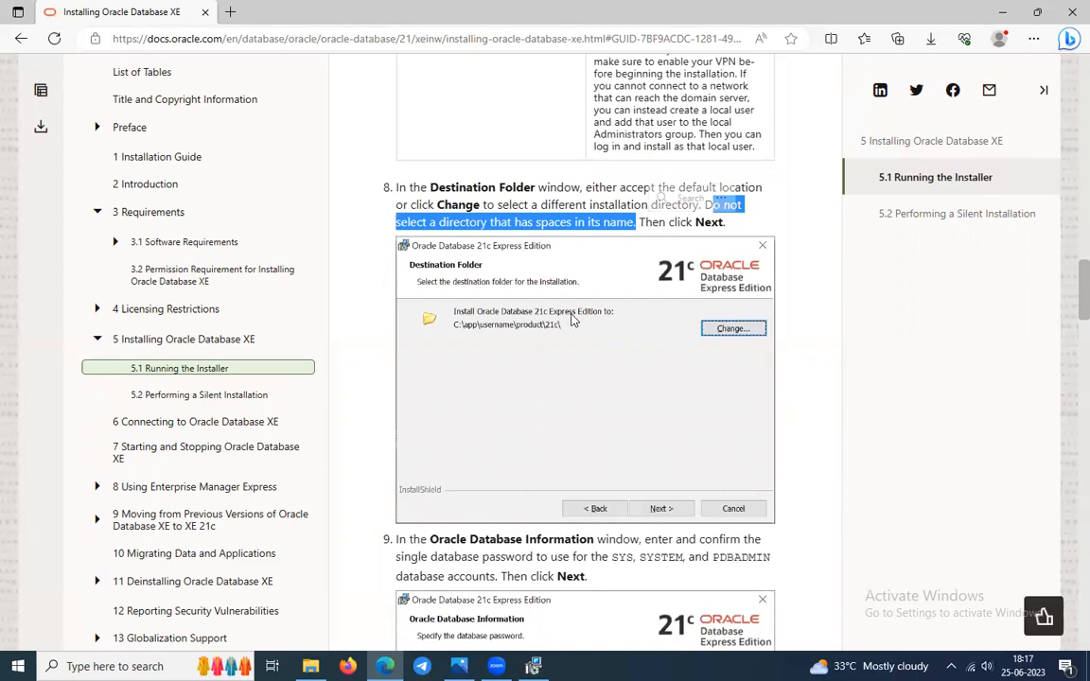
key("ctrl+plus")
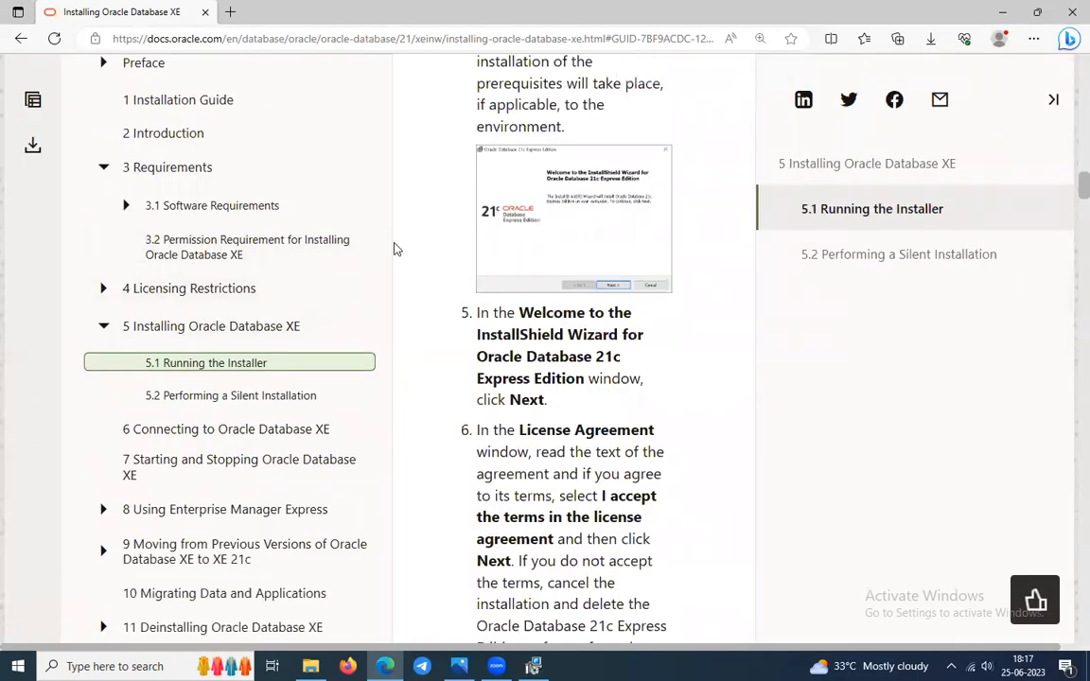
scroll(440, 277, "down", 5)
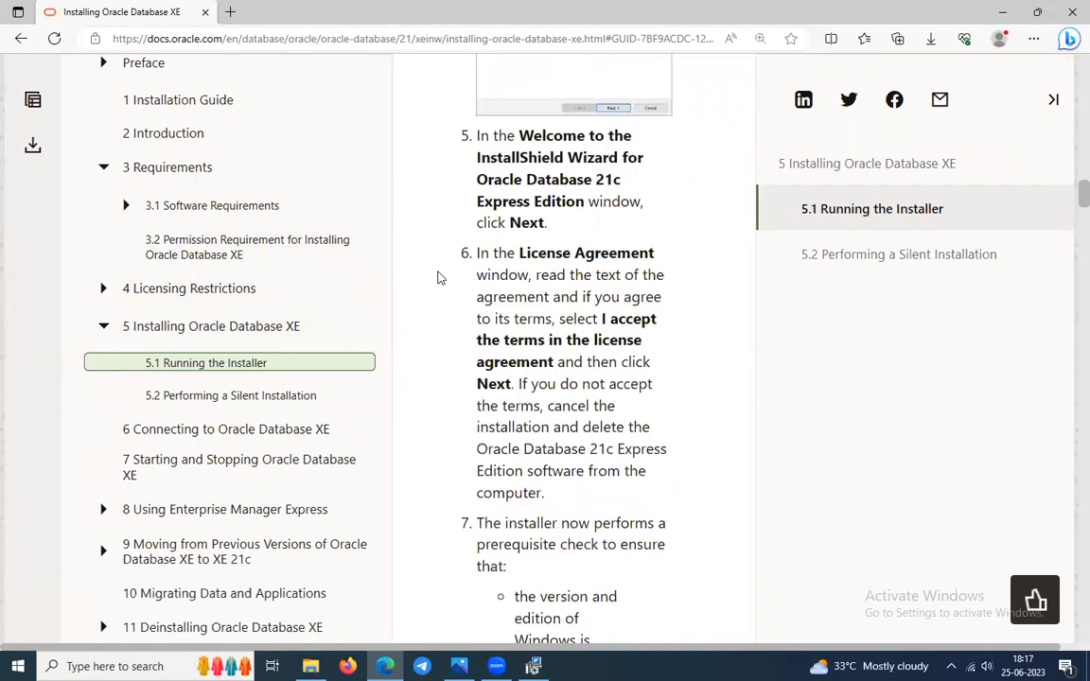
scroll(440, 277, "down", 6)
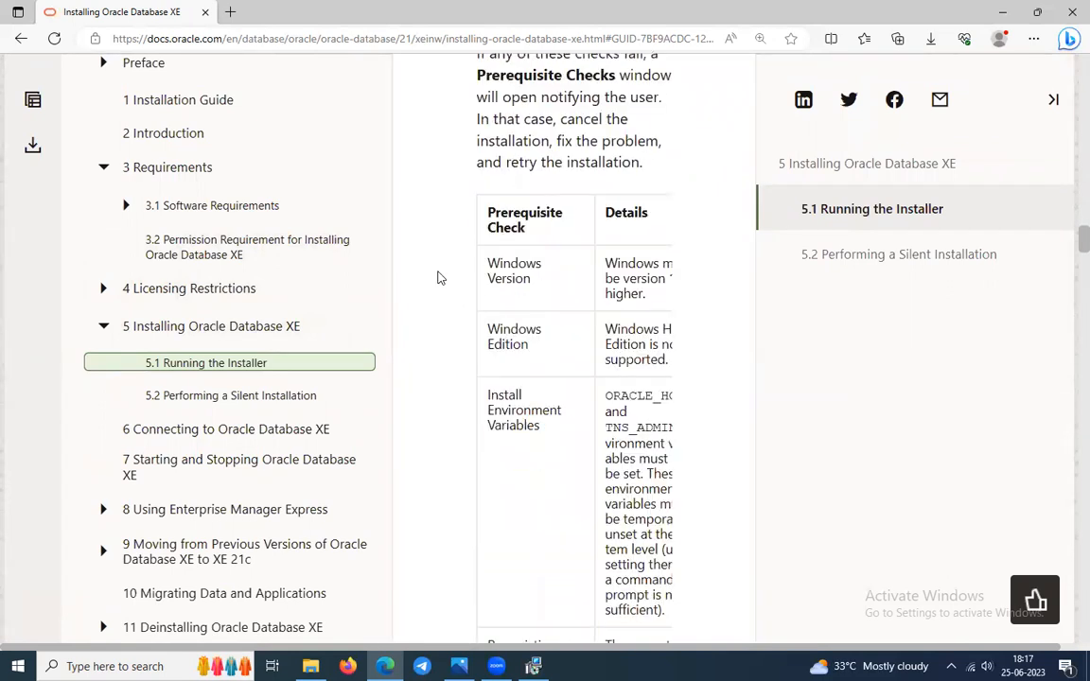
key("ctrl+minus")
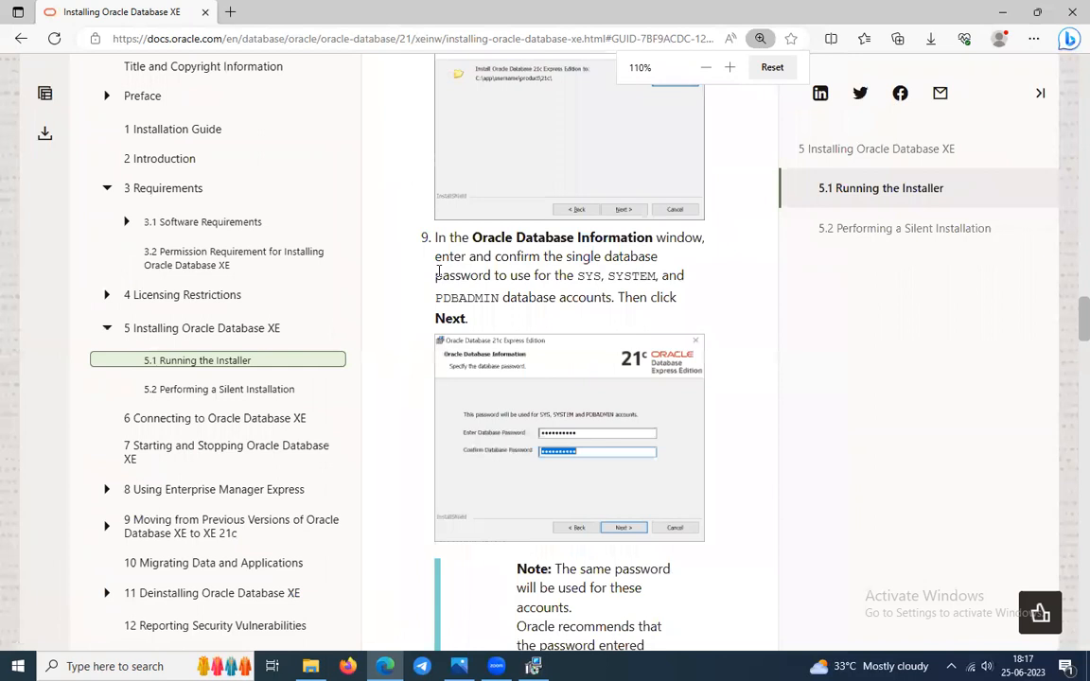
scroll(611, 198, "up", 2)
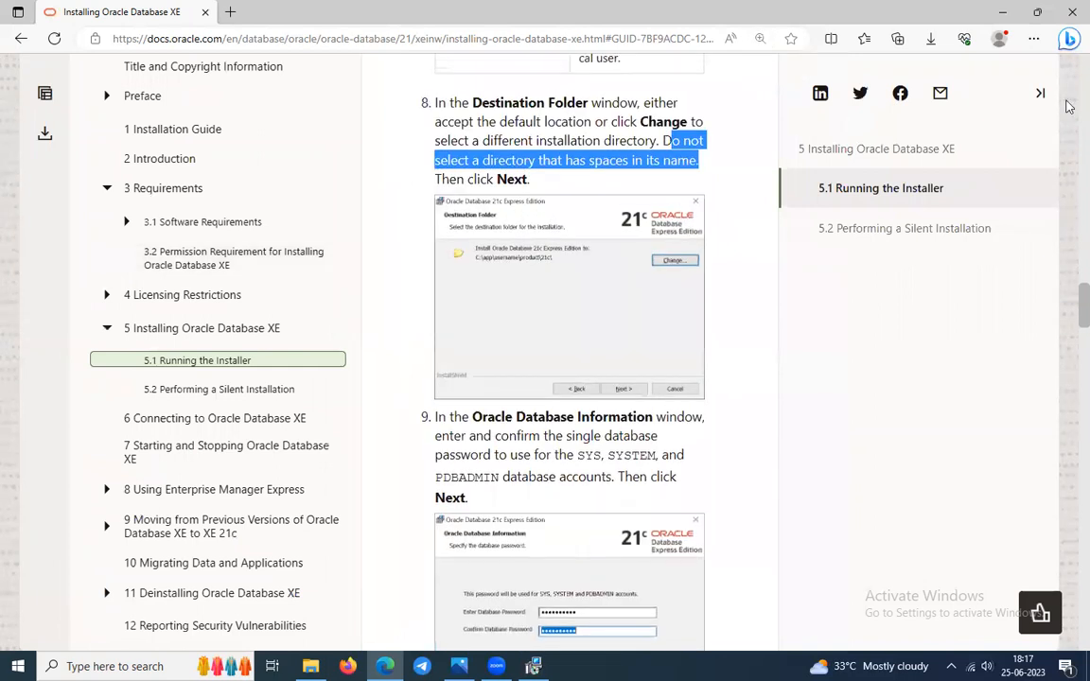
left_click(1040, 93)
Re-read the step 8 warning, then return to the installer's Destination Folder page.
scroll(699, 282, "up", 4)
scroll(699, 277, "up", 3)
scroll(710, 322, "down", 1)
left_click(734, 332)
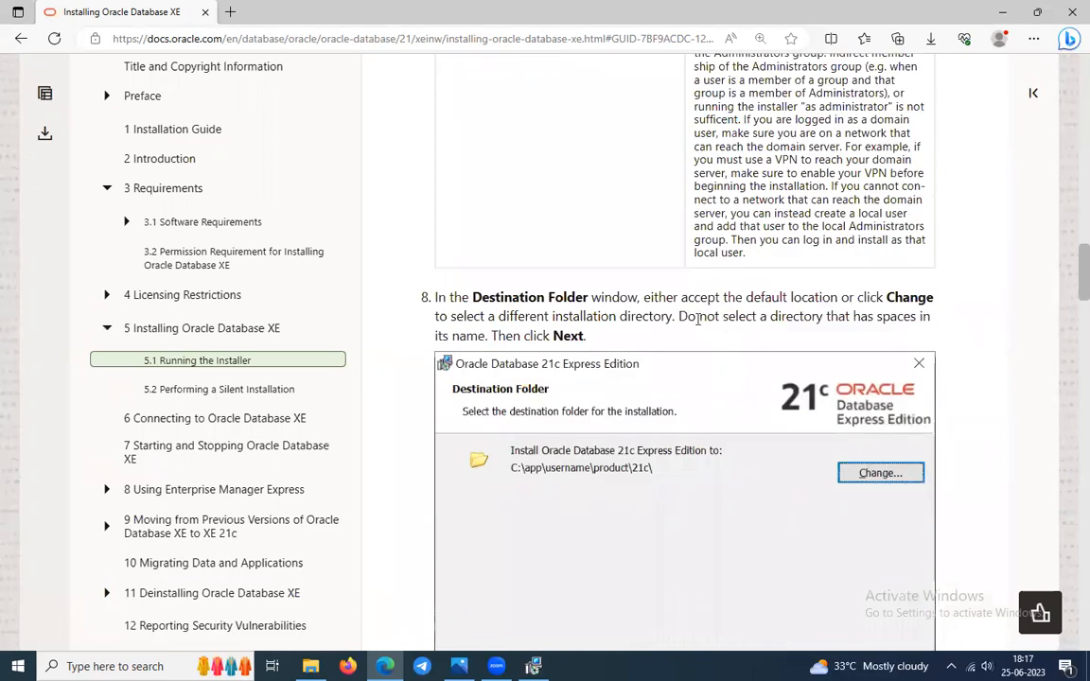
left_click_drag(746, 316, 849, 316)
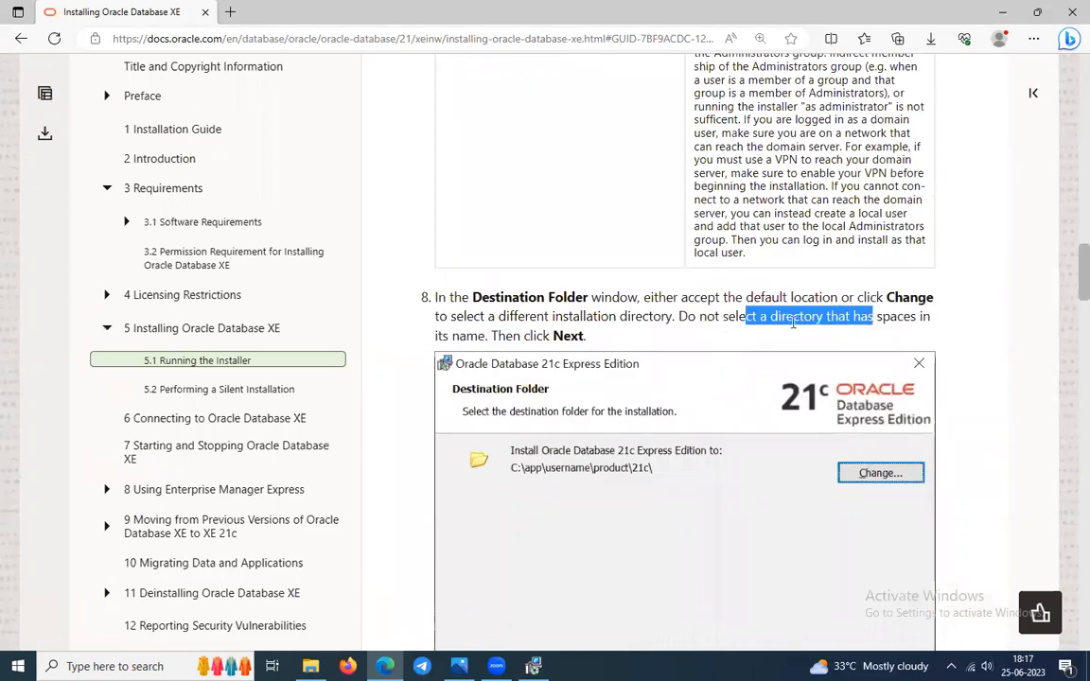
left_click(882, 323)
left_click_drag(479, 335, 460, 335)
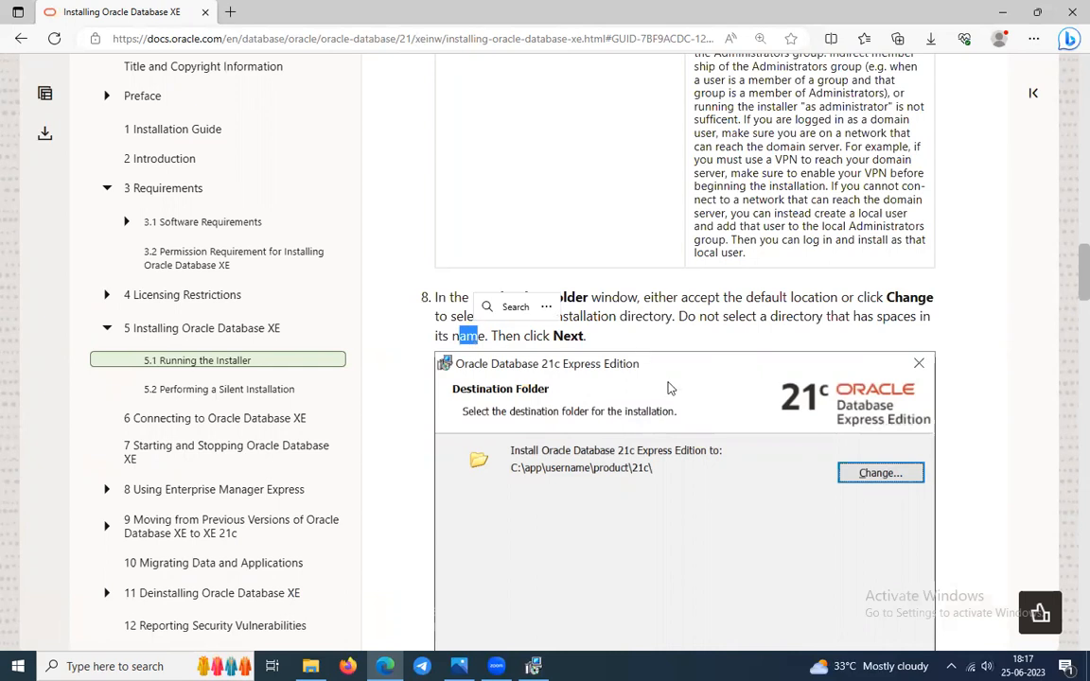
left_click(534, 666)
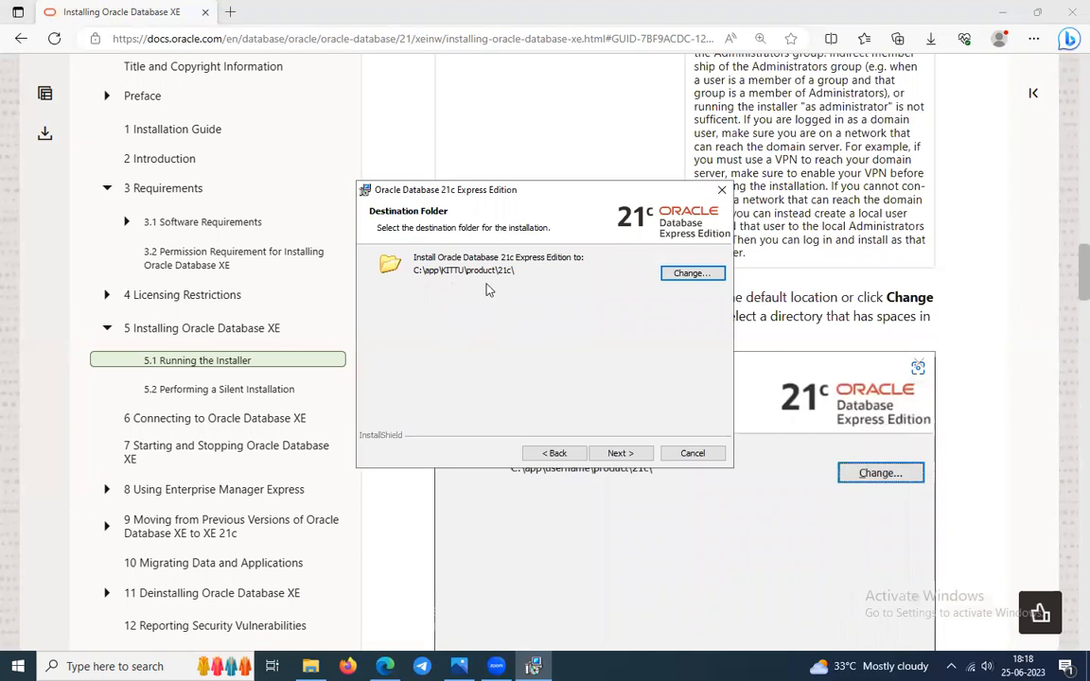
Change the installer's destination folder path to C:\oracle\product\21c\.
left_click(688, 276)
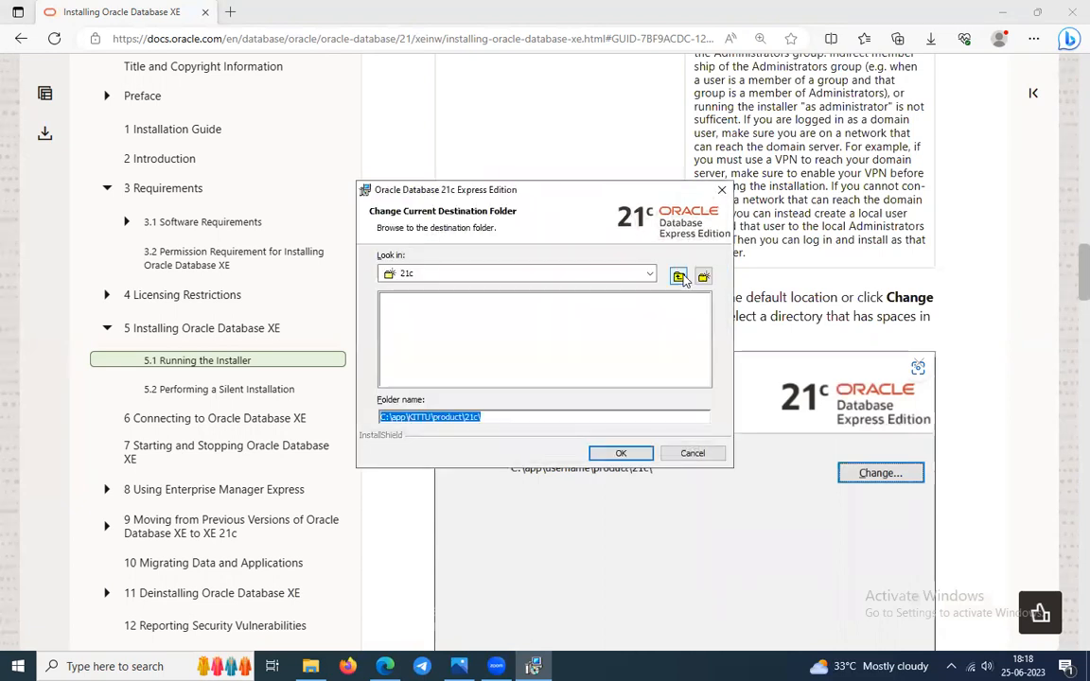
left_click(403, 417)
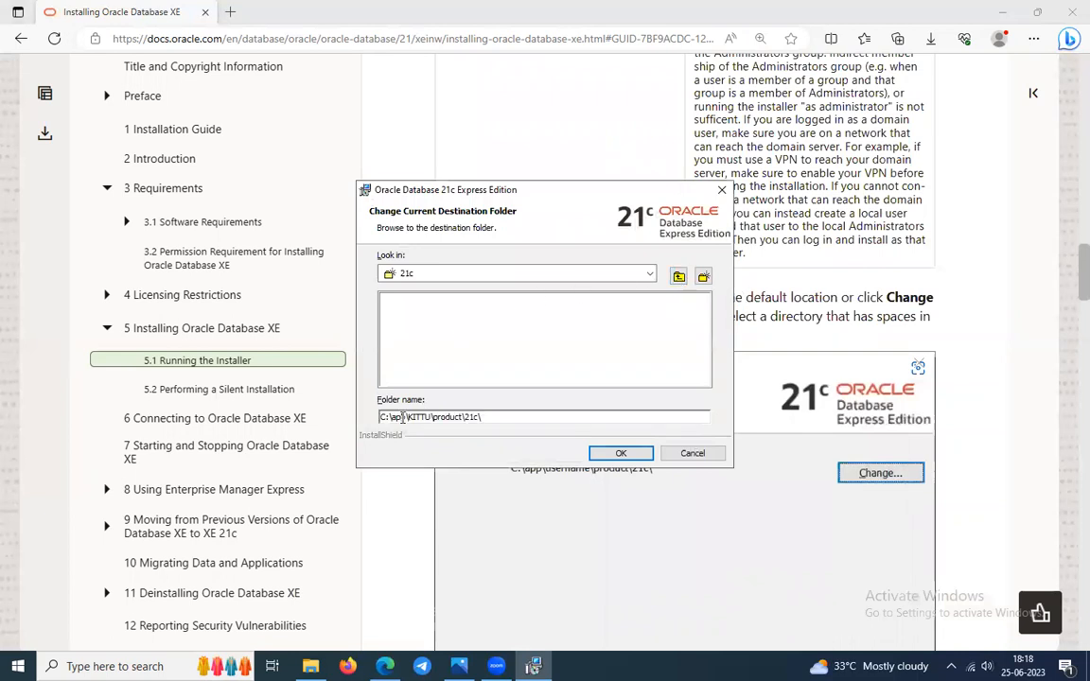
left_click_drag(392, 417, 428, 418)
type("oracle")
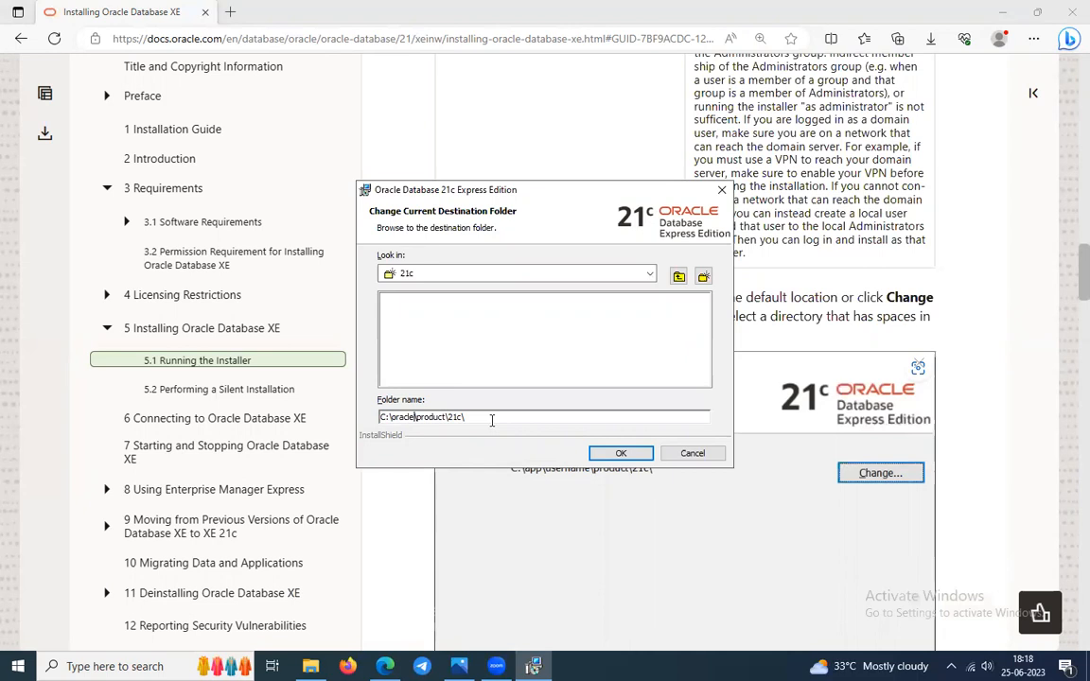
left_click(613, 453)
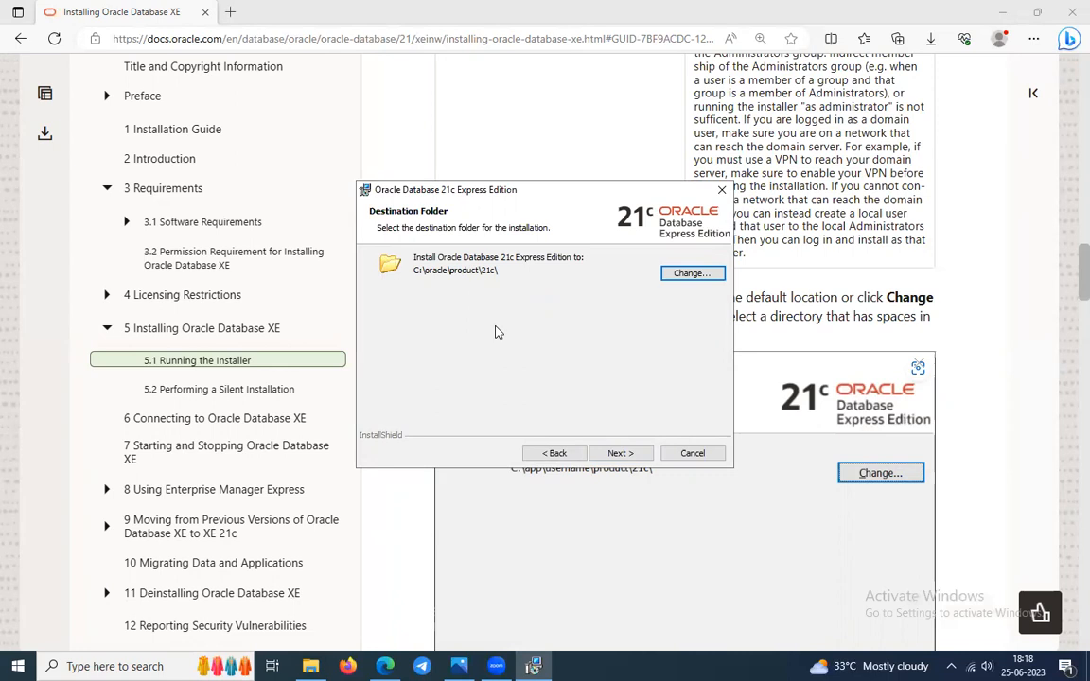
key("super+e")
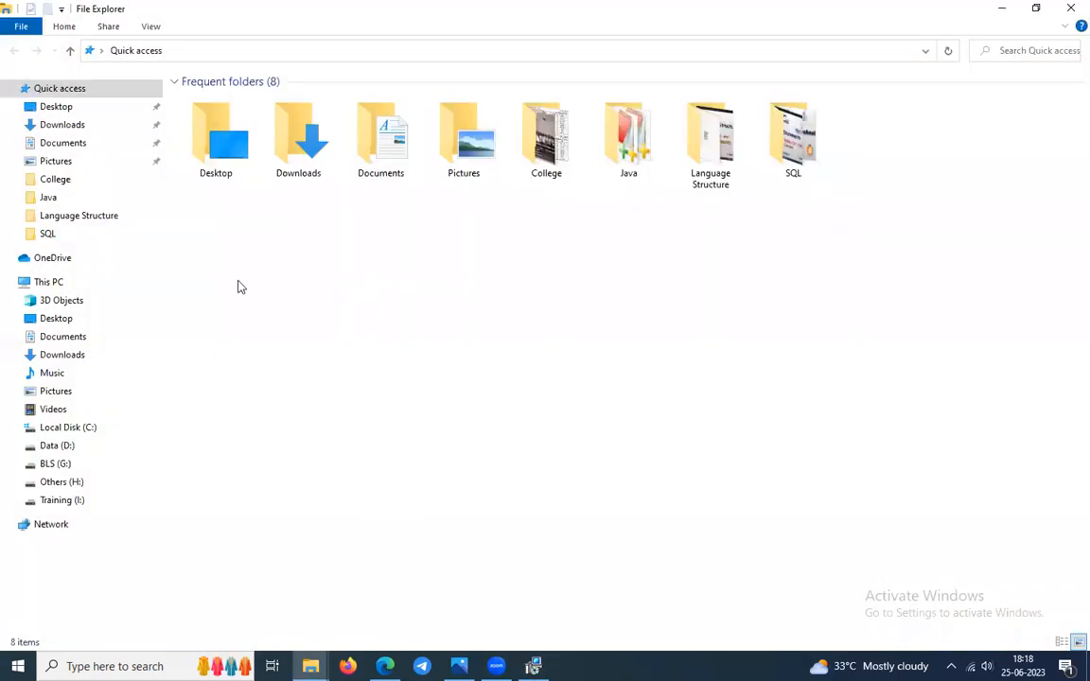
Check the contents of Local Disk (C:) in File Explorer, then close it.
left_click(81, 428)
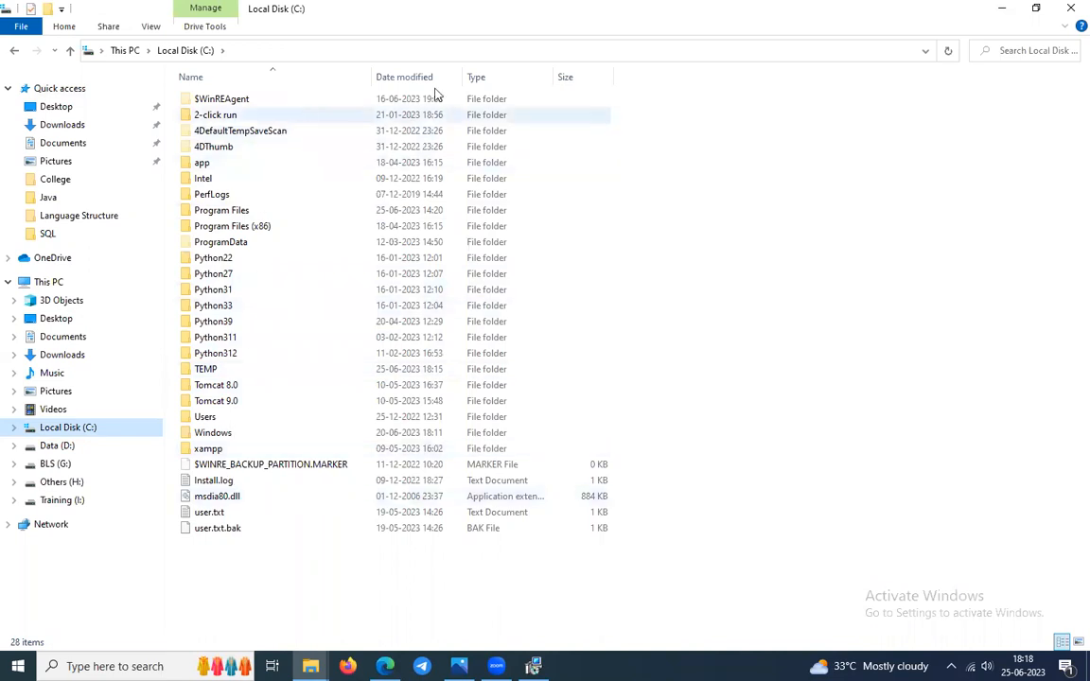
left_click(1071, 8)
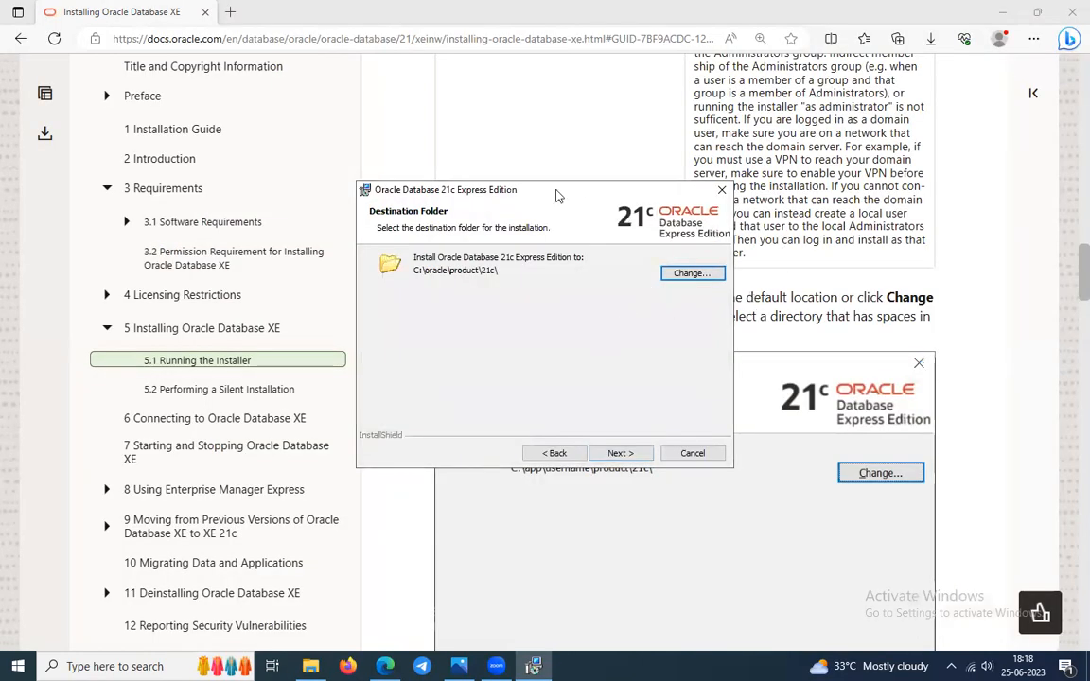
Check the guide's next steps, then continue past Destination Folder with C:\oracle\product\21c\.
left_click_drag(556, 190, 614, 308)
left_click(599, 220)
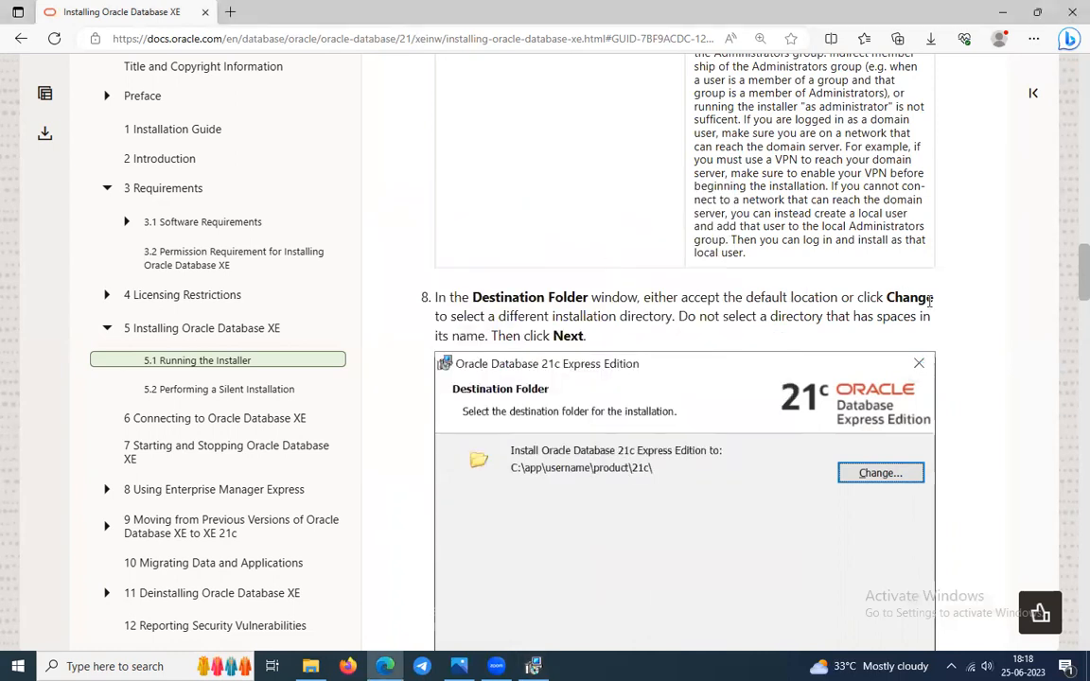
scroll(754, 312, "down", 7)
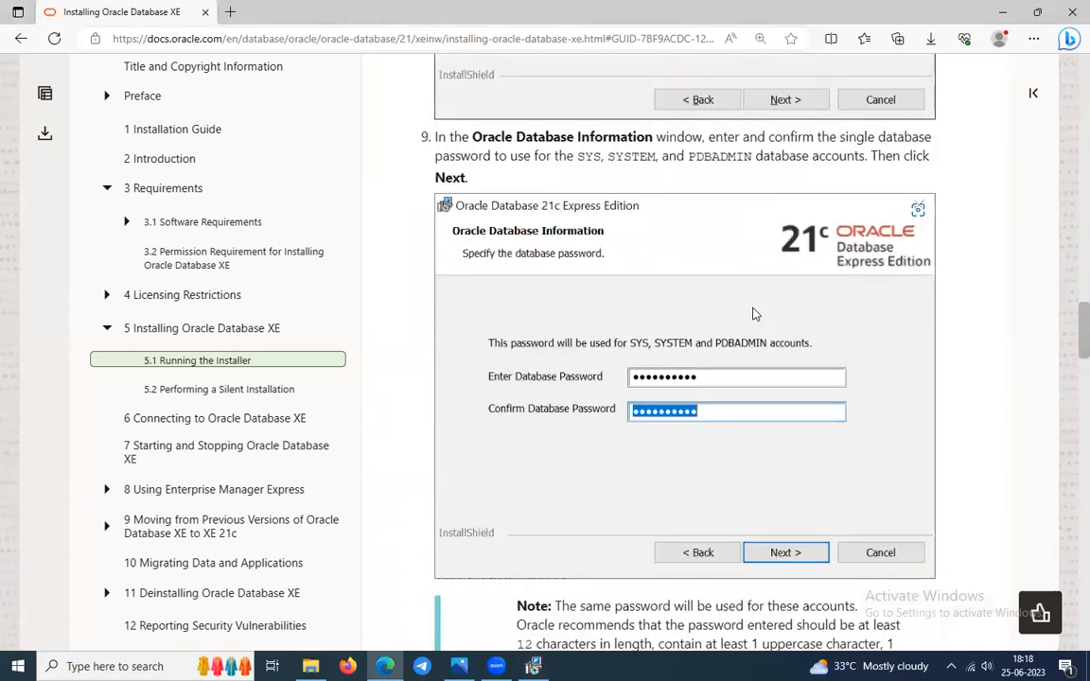
scroll(589, 297, "down", 2)
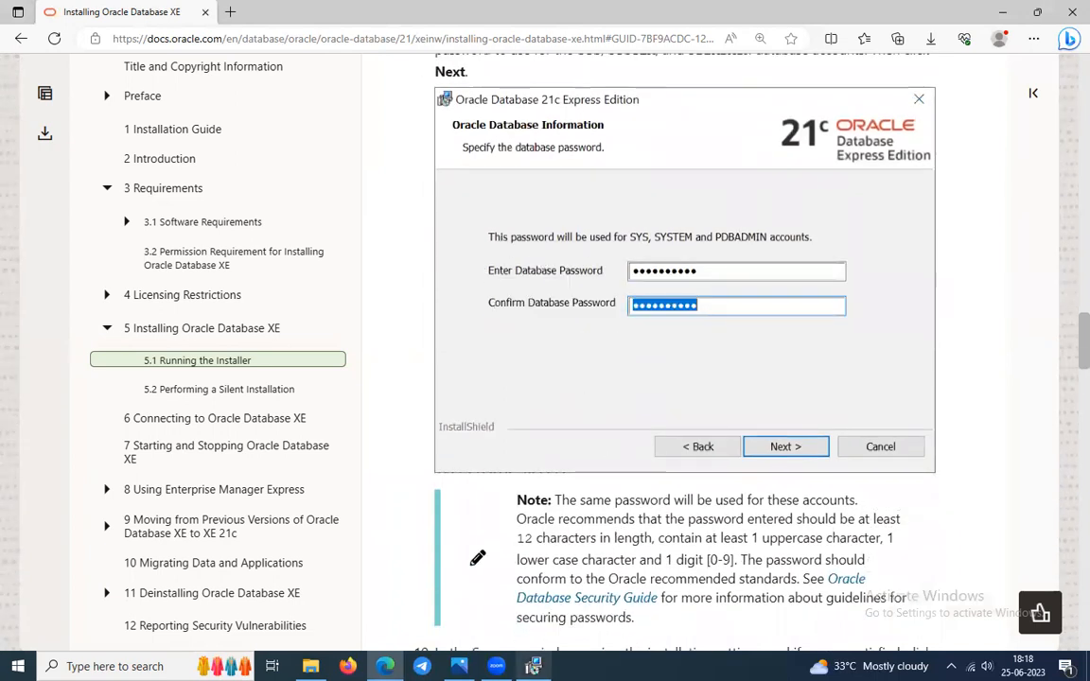
left_click(533, 667)
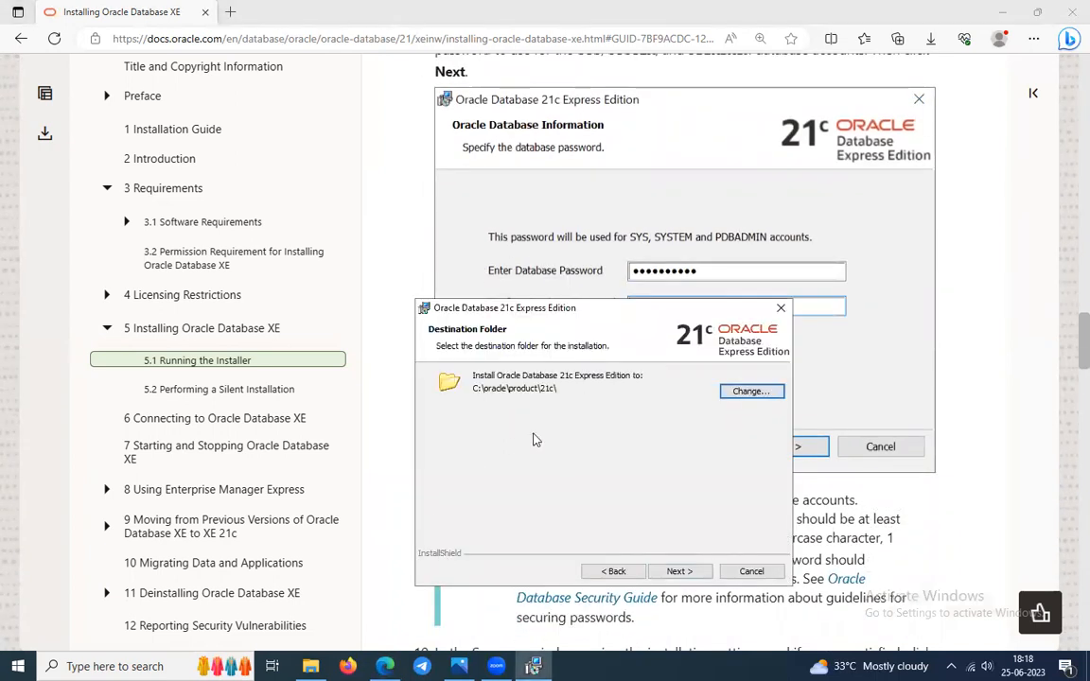
left_click(680, 571)
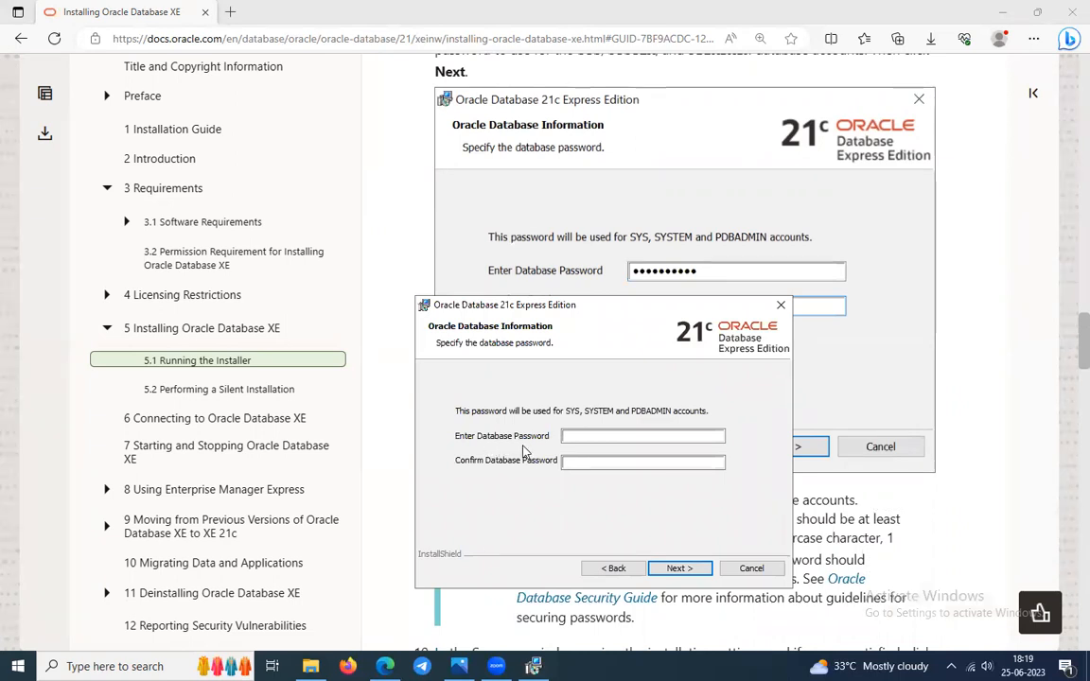
Launch Magnifier and magnify the screen to 200% for the password page.
left_click(622, 436)
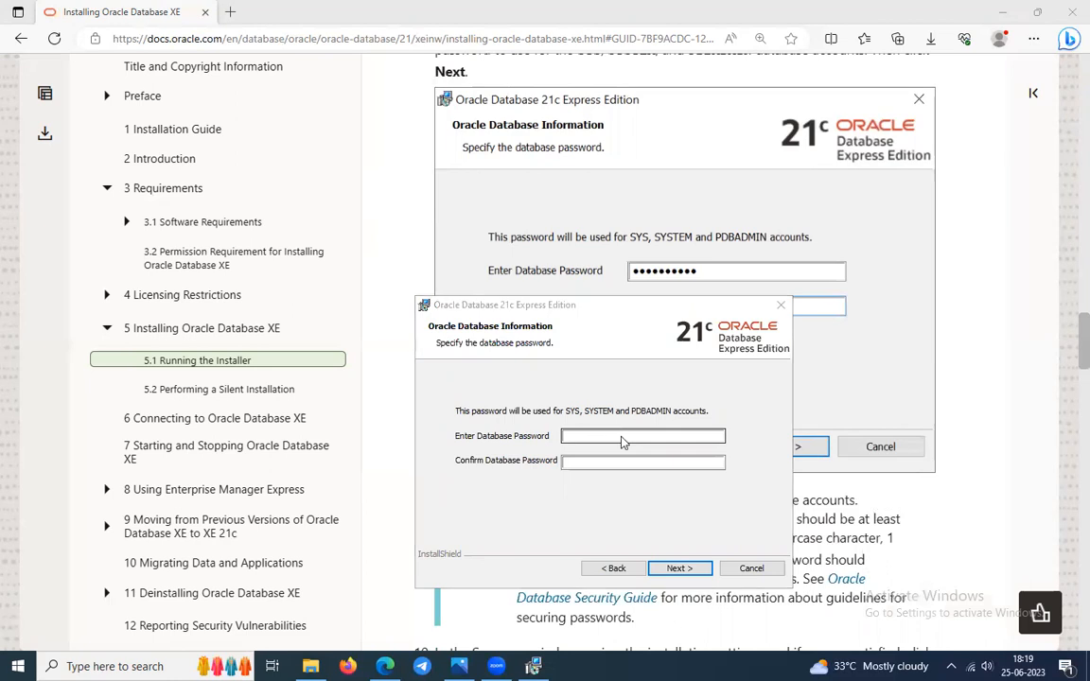
key("super")
type("ma")
key("Return")
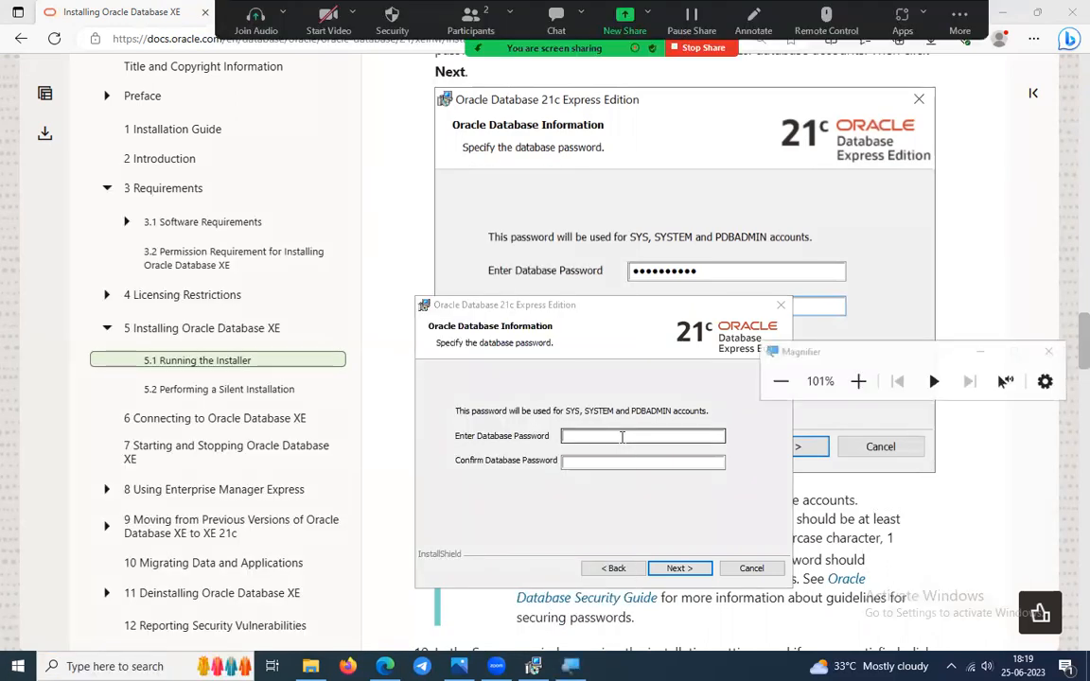
left_click(858, 381)
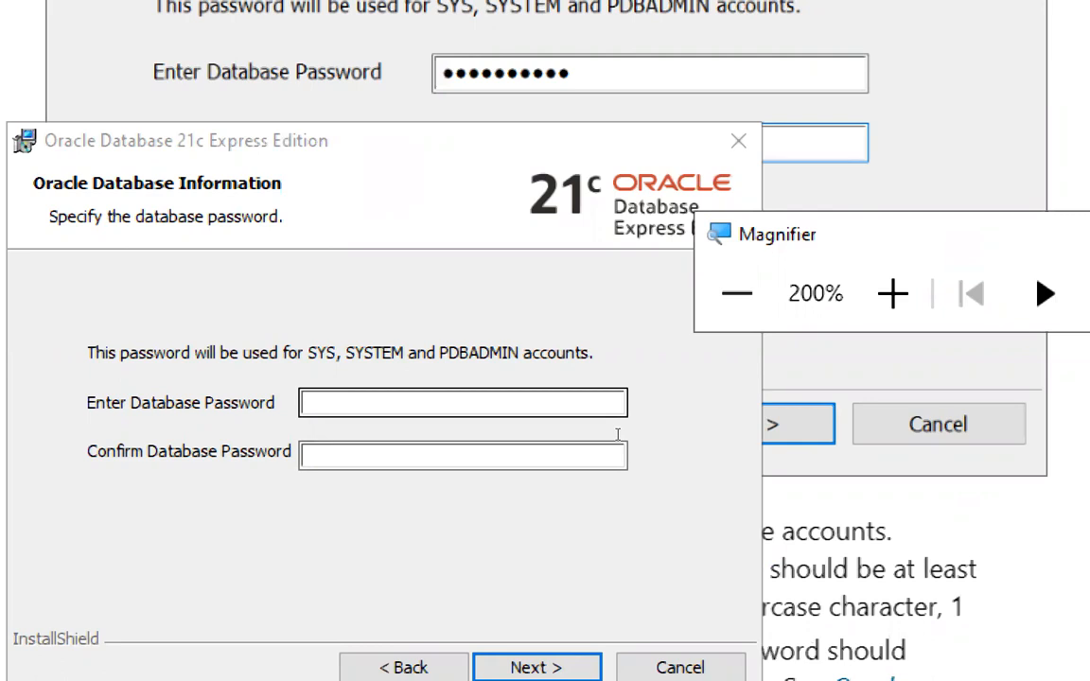
Enter and confirm the database password, then restore normal screen magnification.
left_click(618, 434)
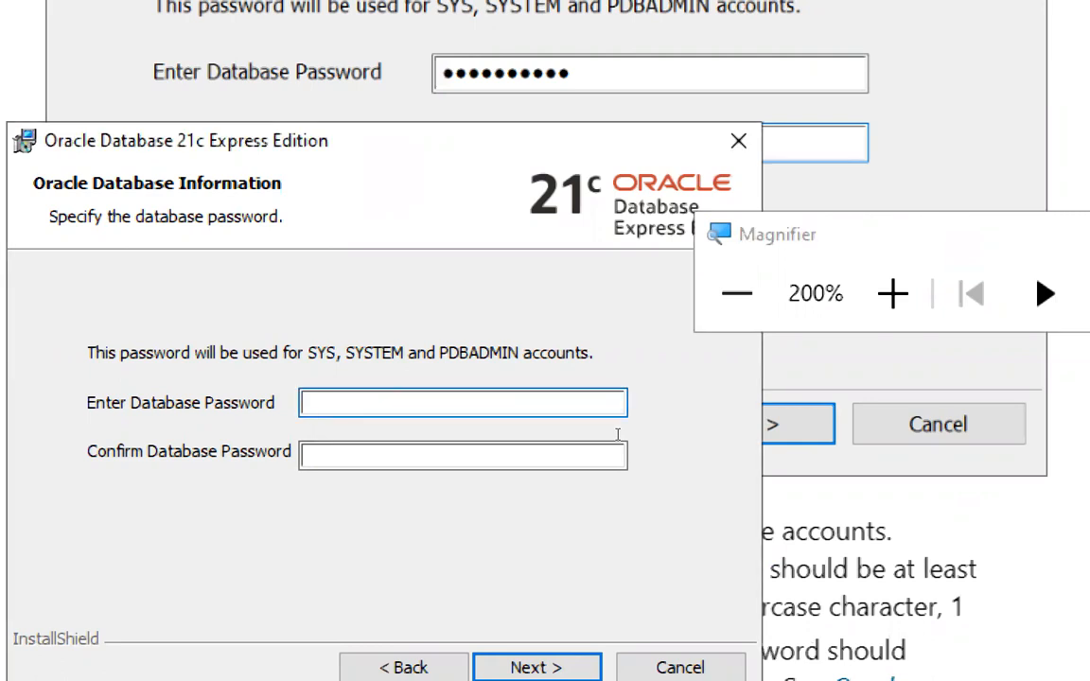
type("*****")
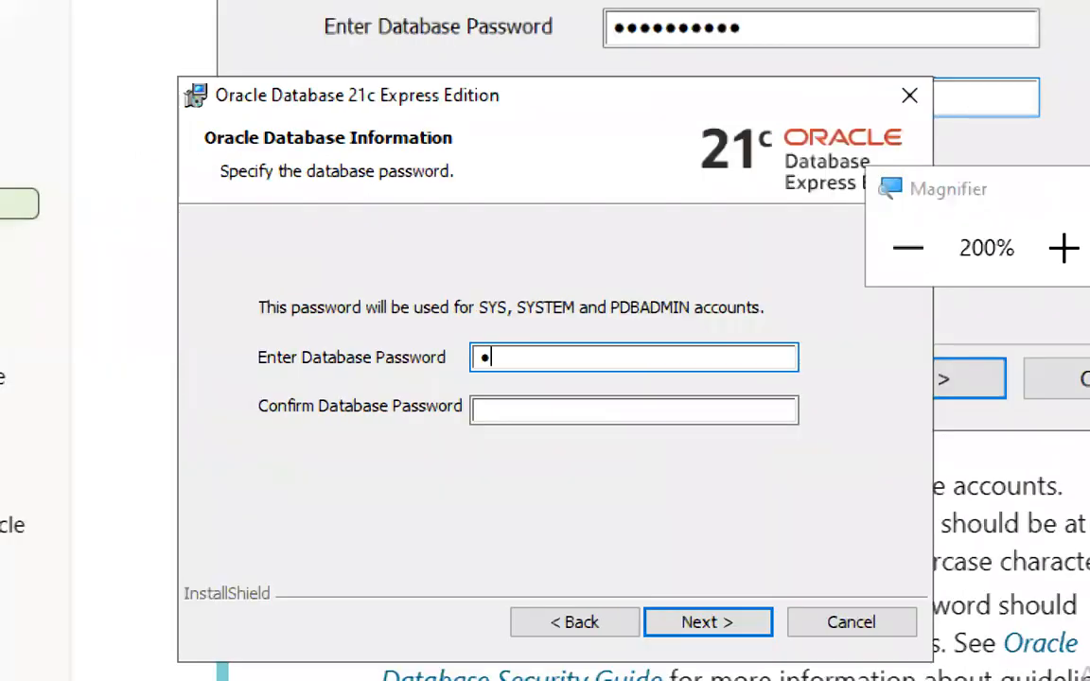
type("*")
key("Tab")
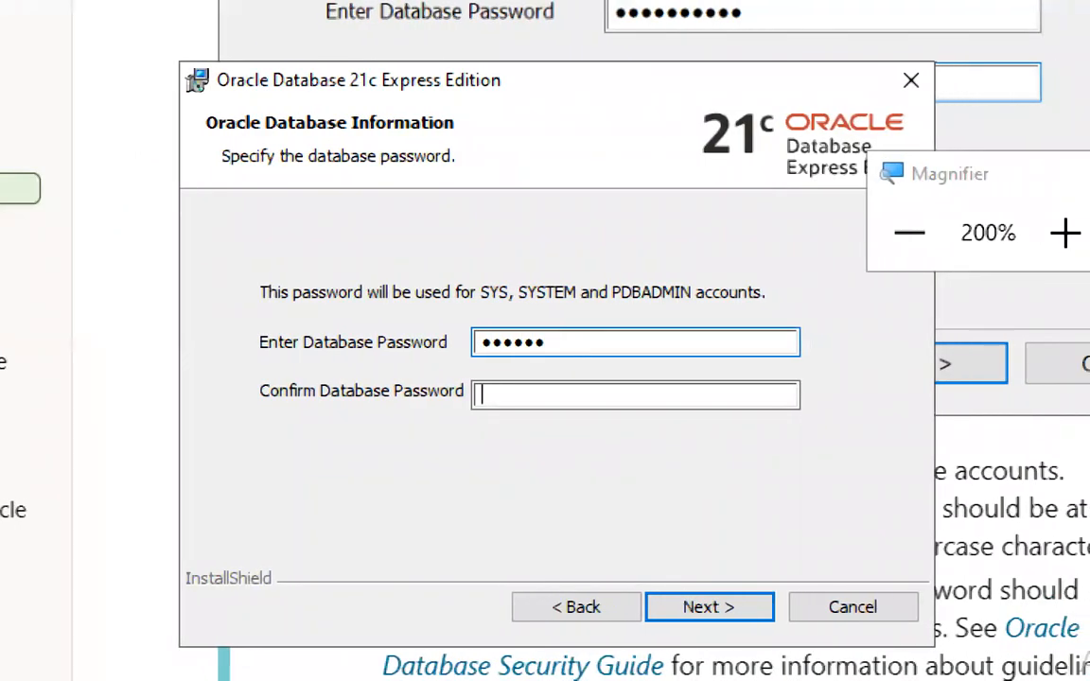
type("******")
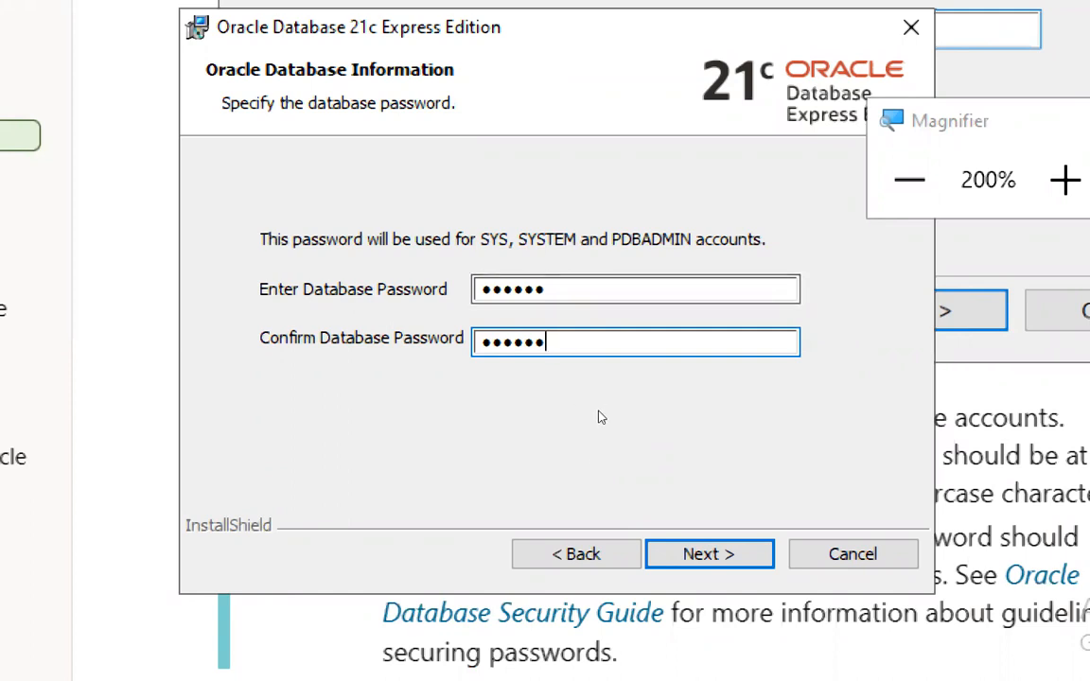
key("super+minus")
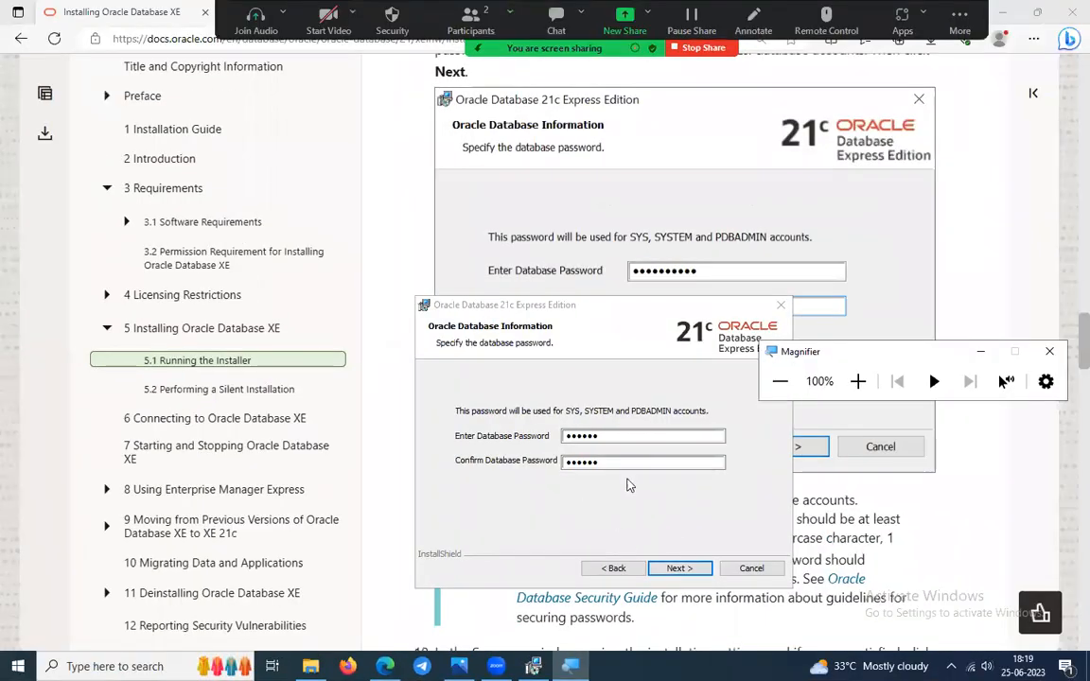
Review the Summary folders C:\oracle\product\21c\ and dbhomeXE, then start installing Oracle Database 21c XE.
left_click(682, 569)
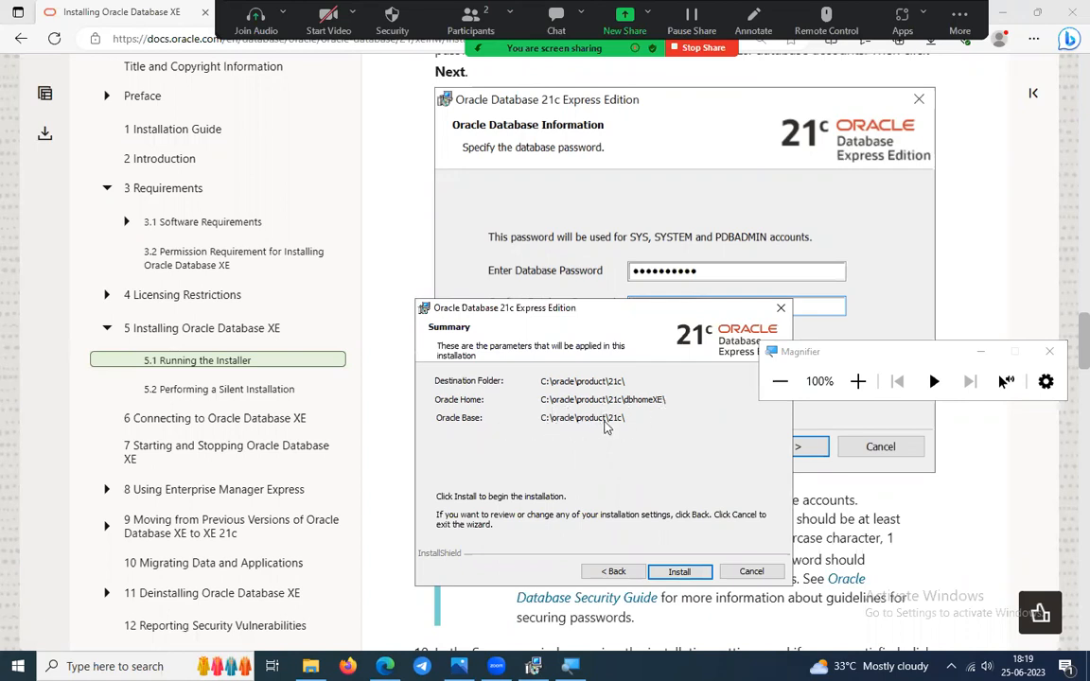
left_click(890, 500)
scroll(890, 500, "down", 6)
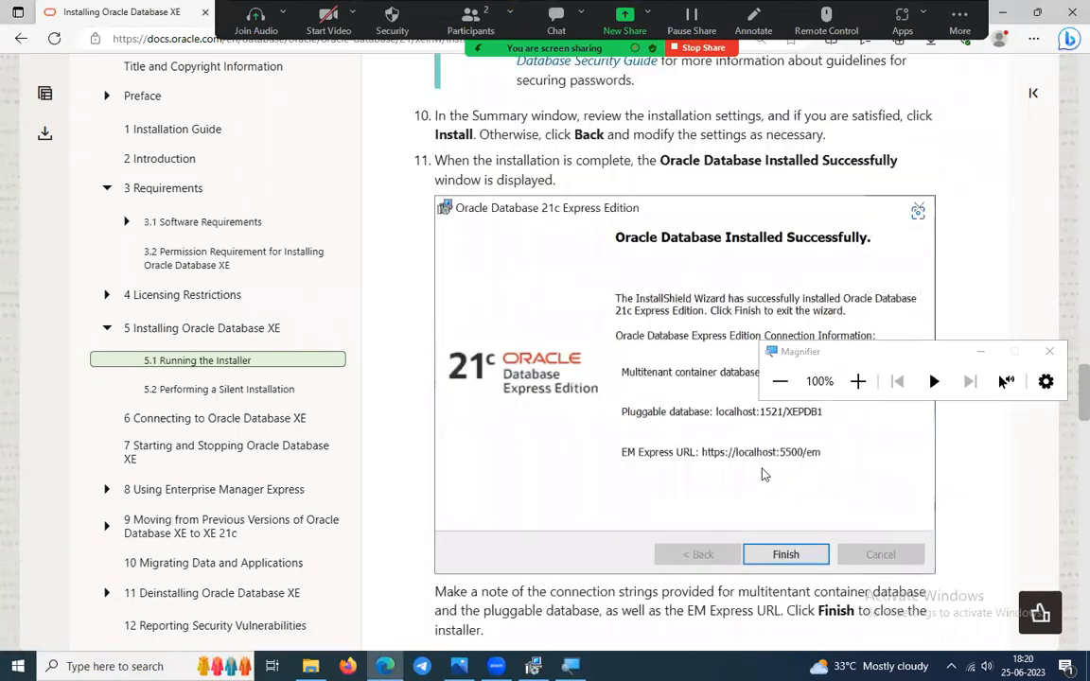
scroll(776, 480, "down", 7)
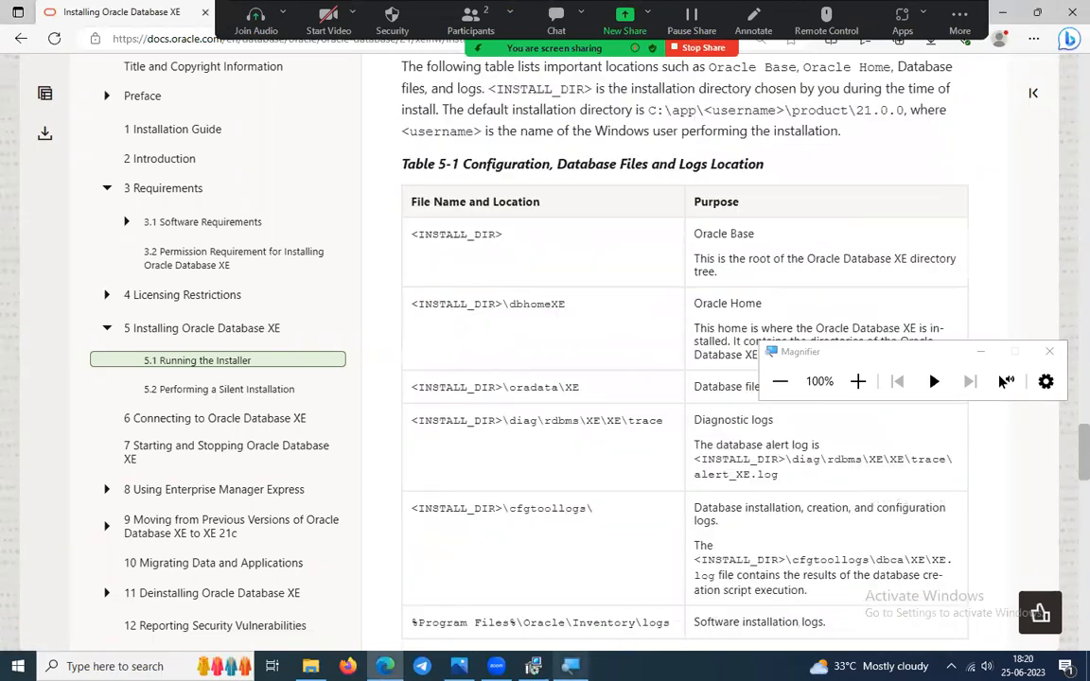
left_click(570, 666)
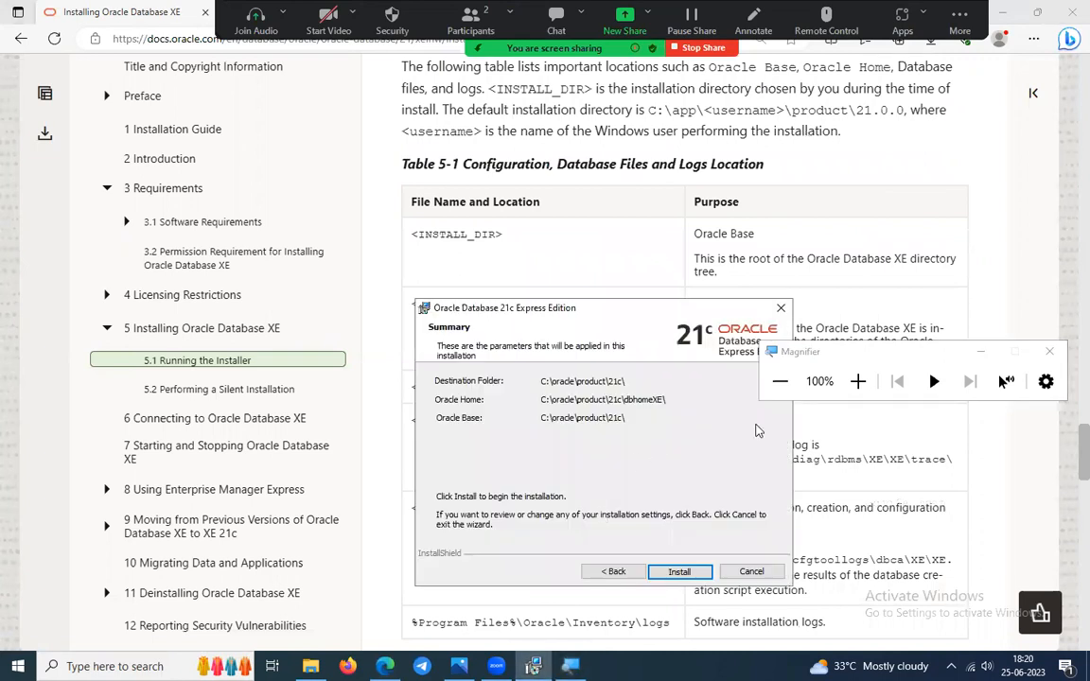
left_click(692, 571)
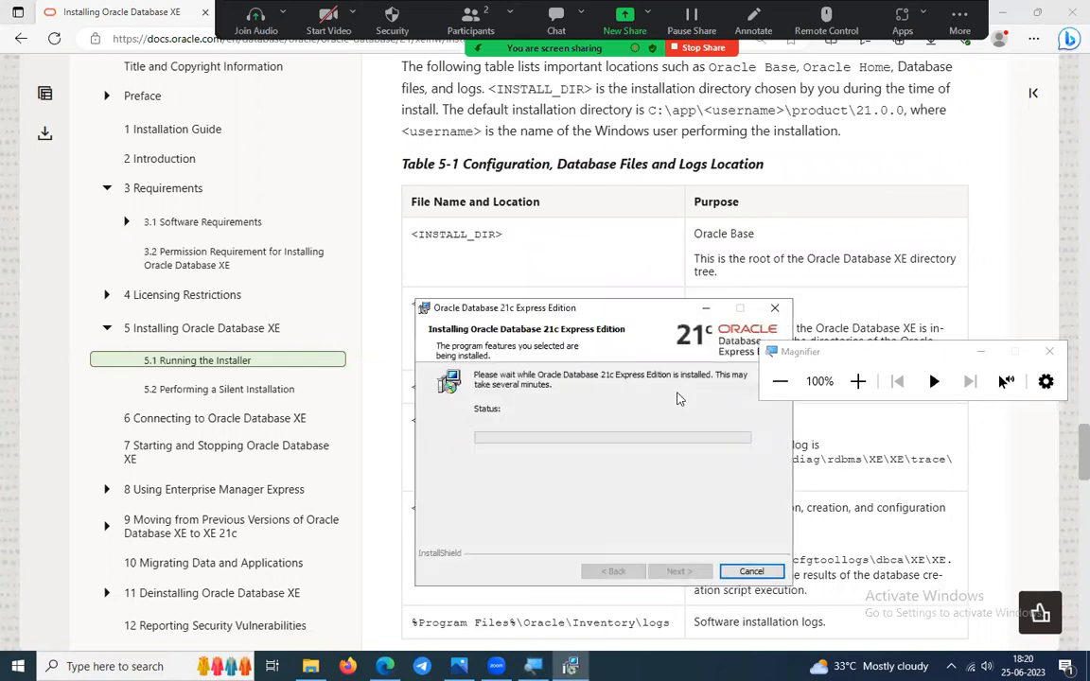
Move the installer progress window aside and minimize the documentation browser while setup configures the Oracle software.
scroll(847, 489, "down", 3)
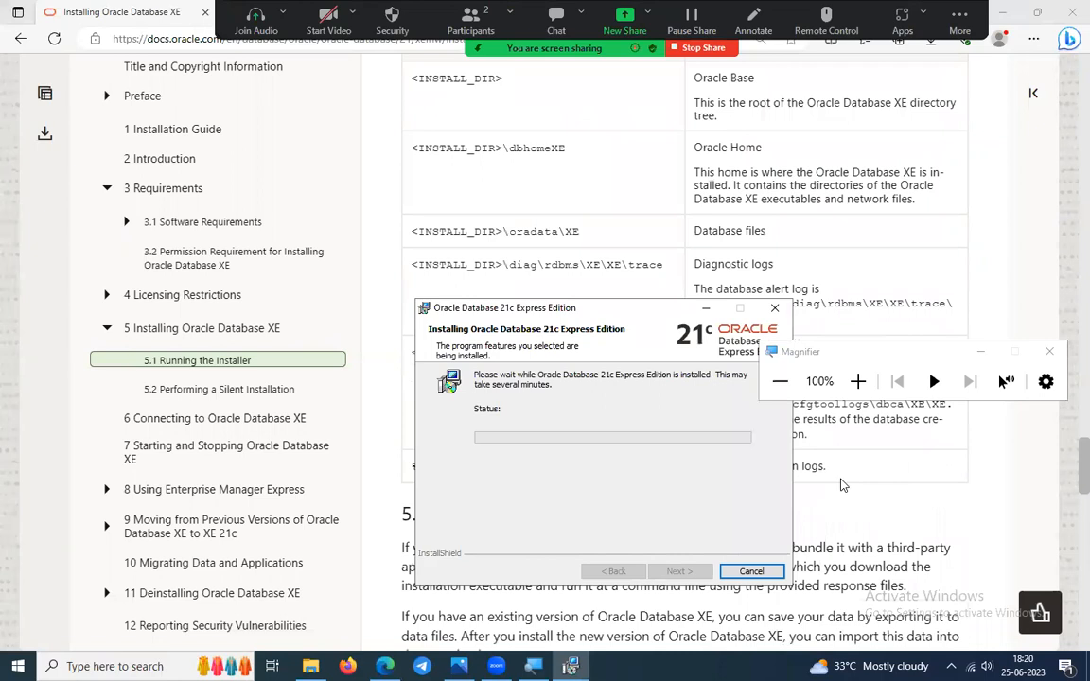
left_click_drag(614, 306, 568, 166)
left_click(1002, 10)
left_click(1002, 9)
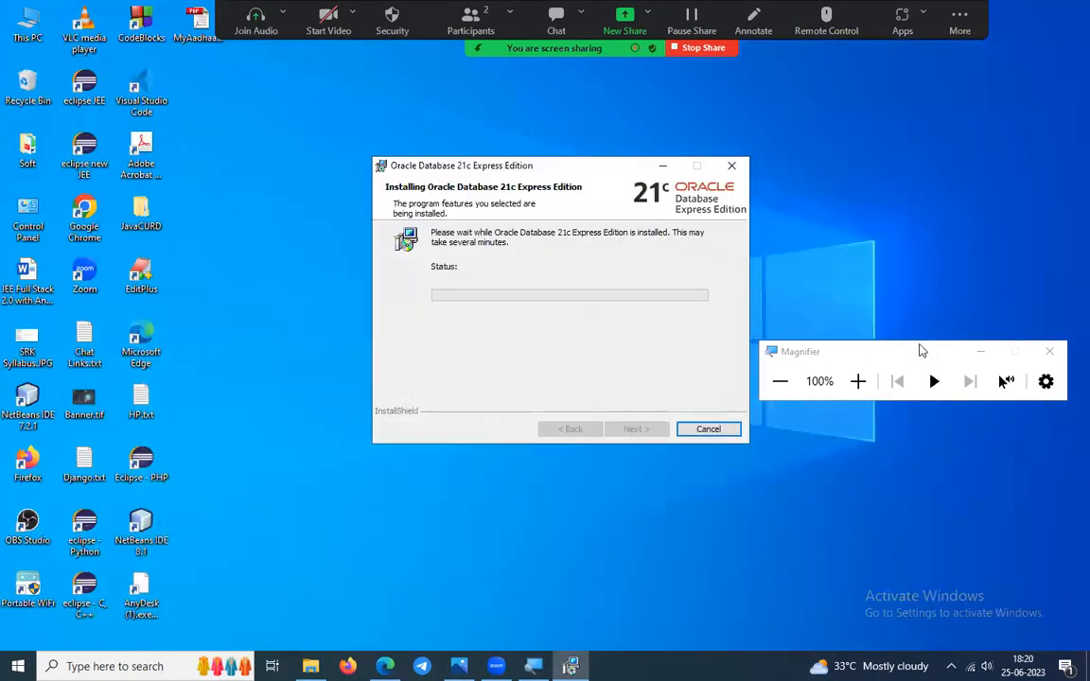
left_click(857, 381)
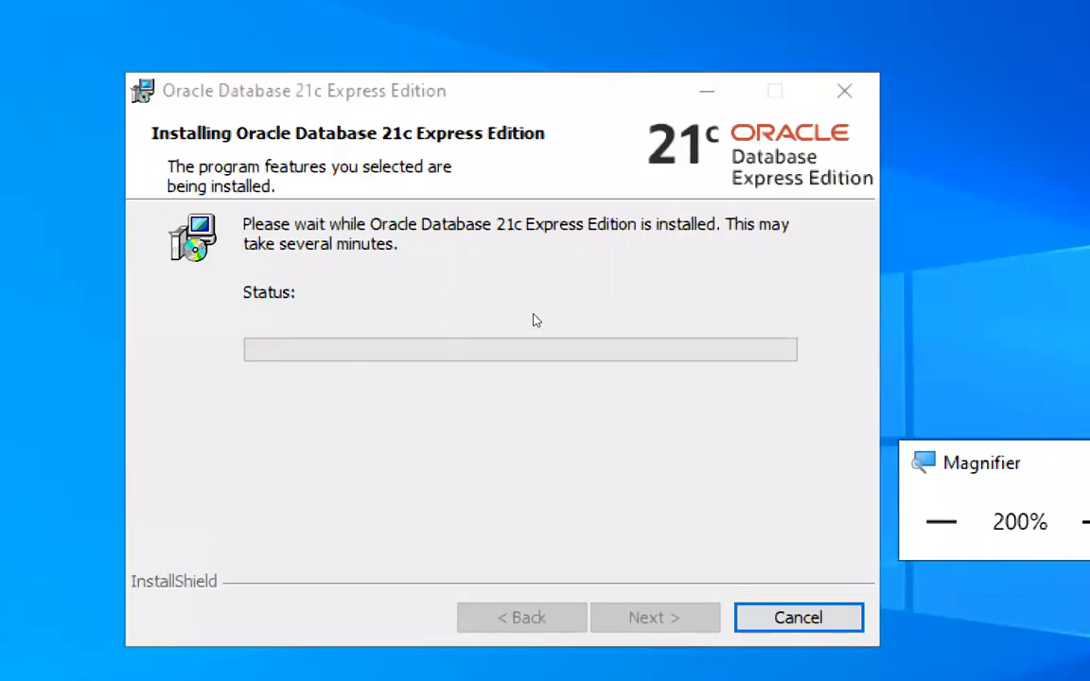
left_click(533, 320)
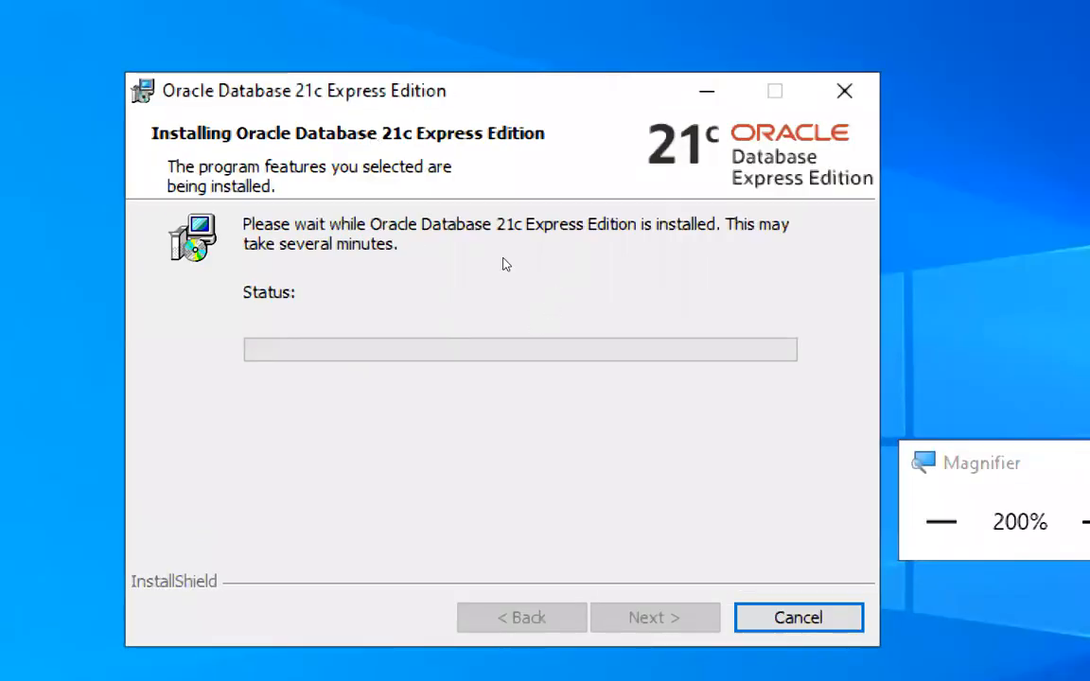
key("super+minus")
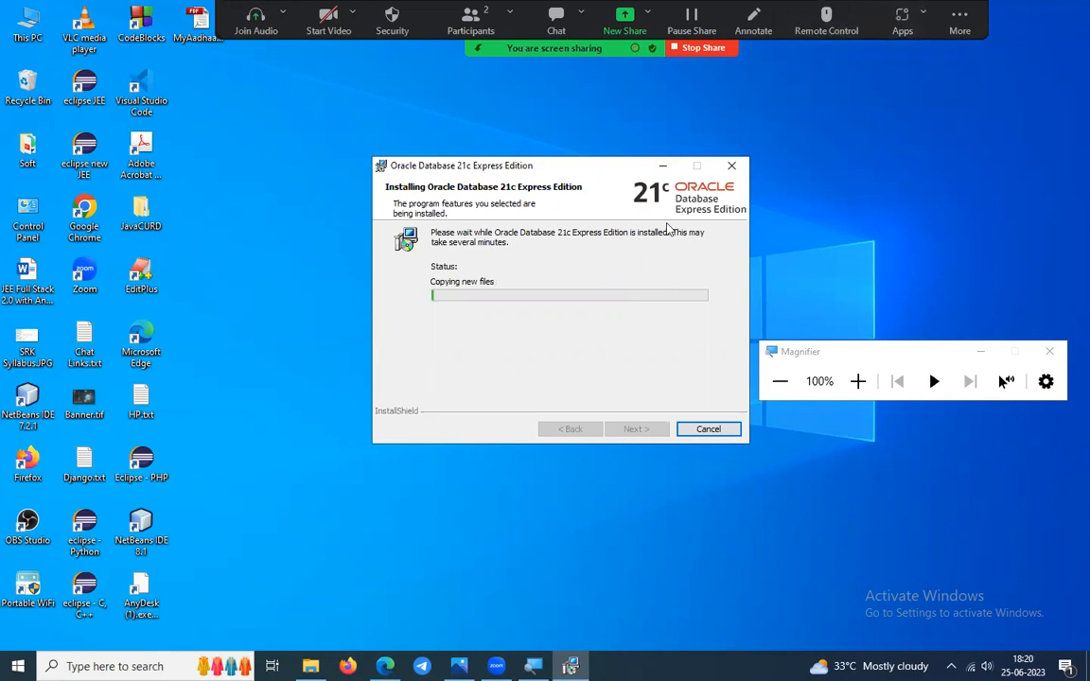
left_click(960, 20)
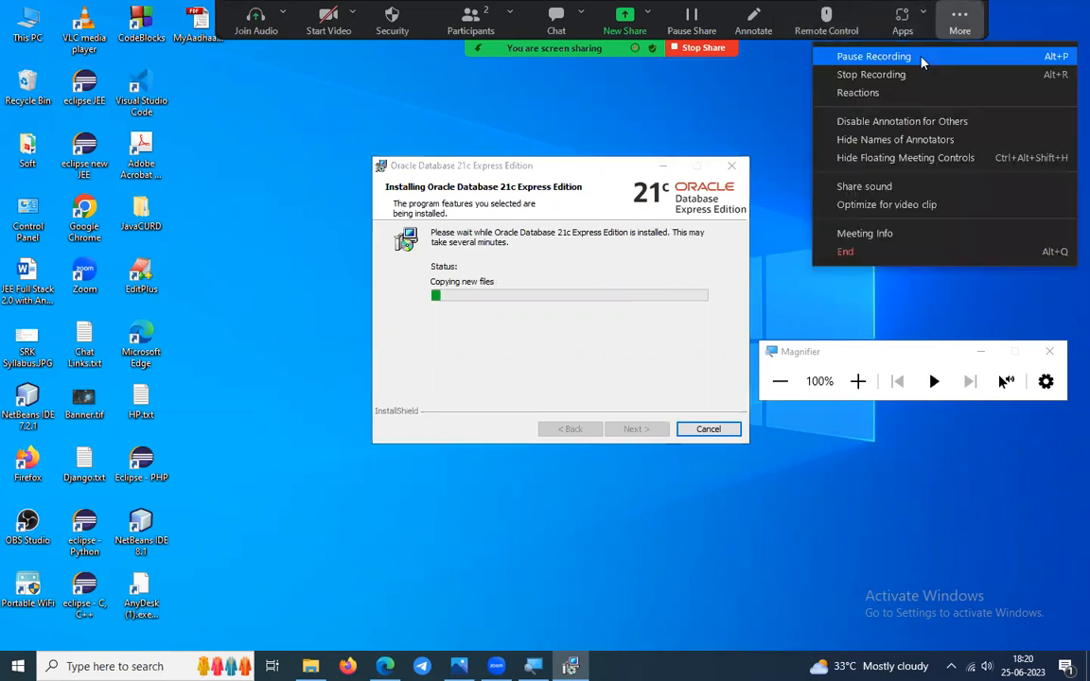
left_click(923, 59)
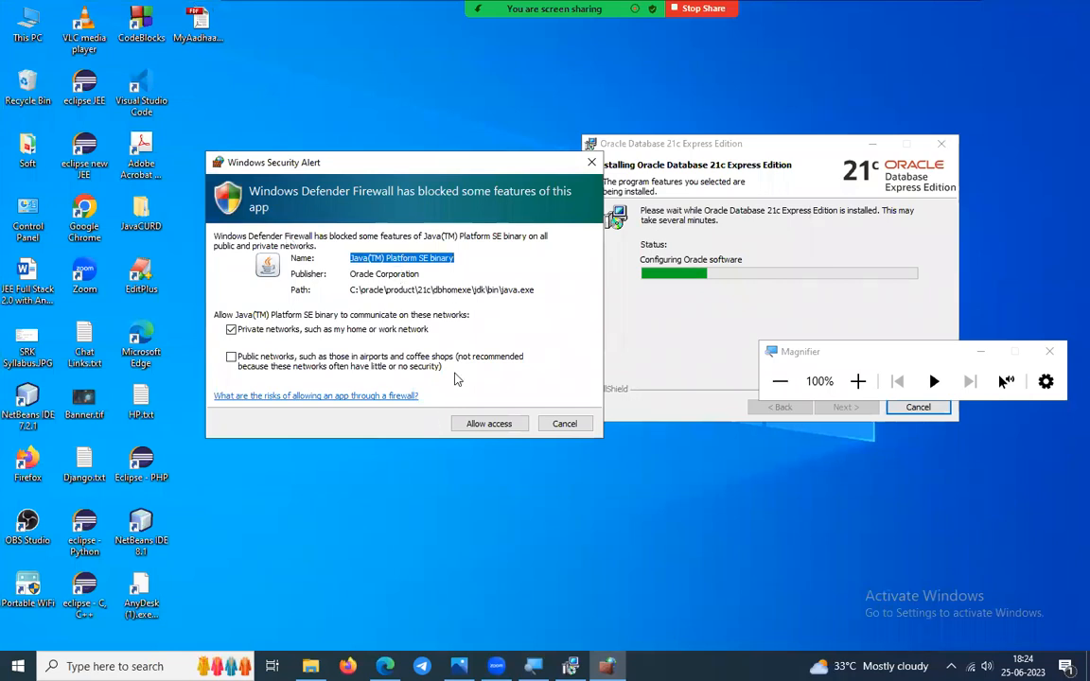
Allow the Java binary through Windows Firewall and wait for the XE database components to finish configuring.
left_click(485, 425)
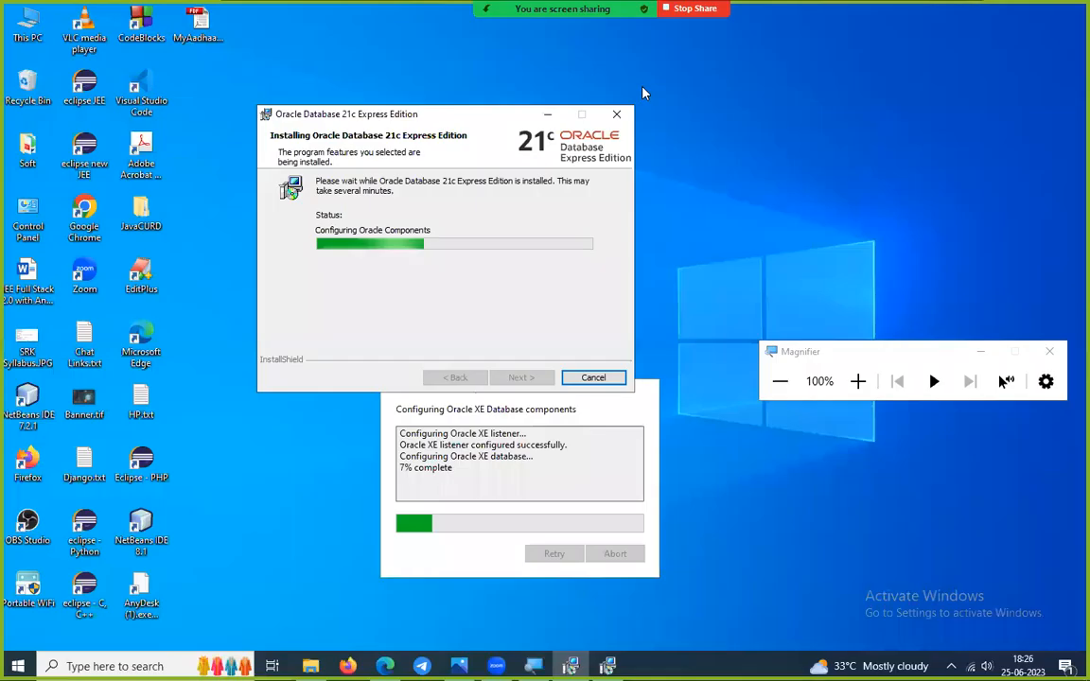
left_click(494, 395)
left_click_drag(494, 396, 756, 158)
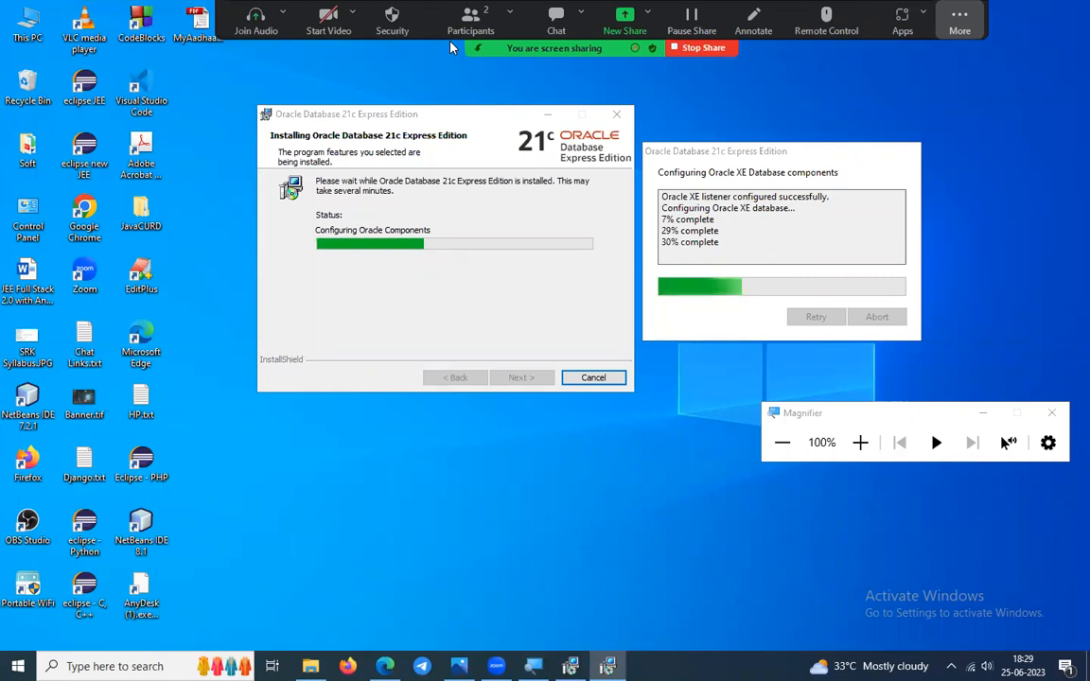
left_click(959, 19)
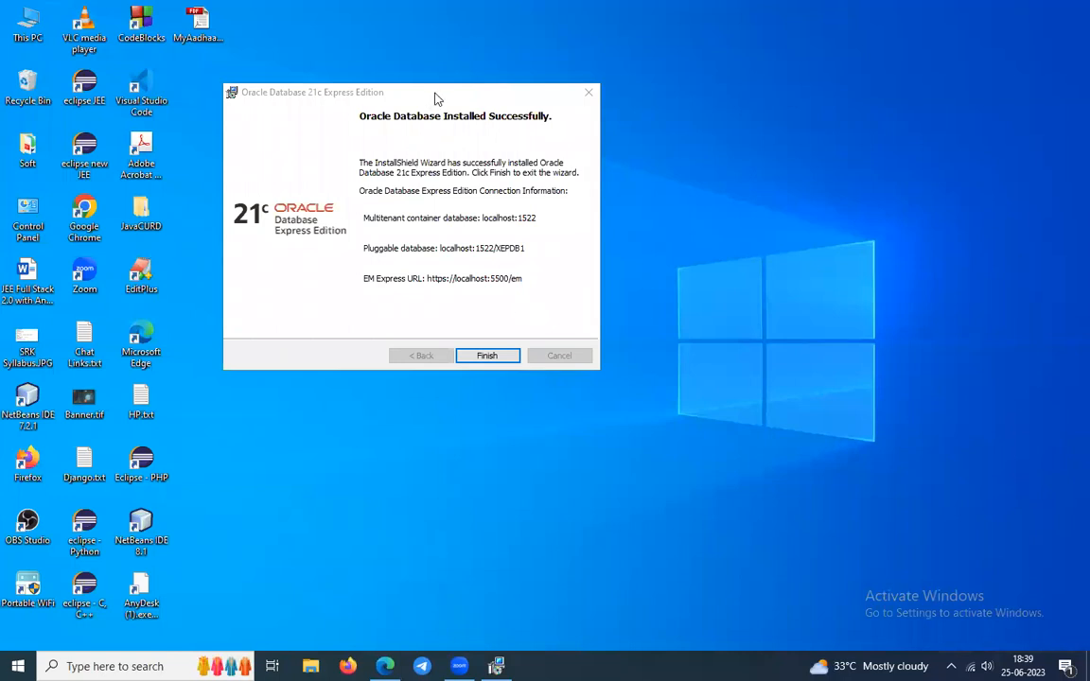
Move the Installed Successfully window to the right and launch EditPlus from the desktop.
left_click_drag(440, 98, 646, 118)
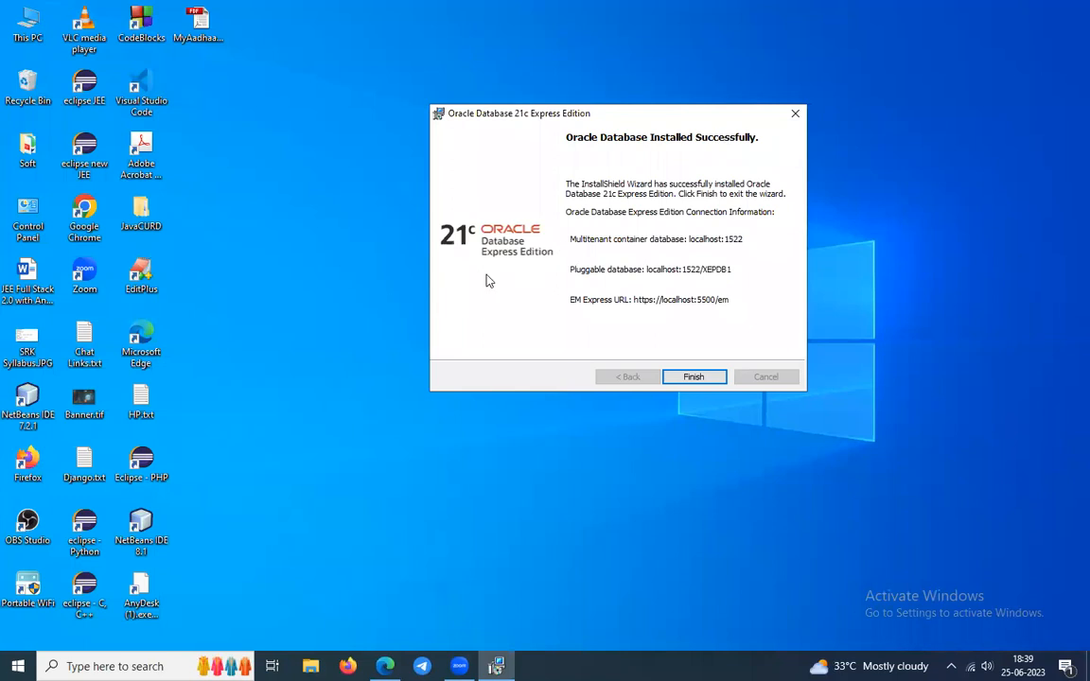
double_click(141, 277)
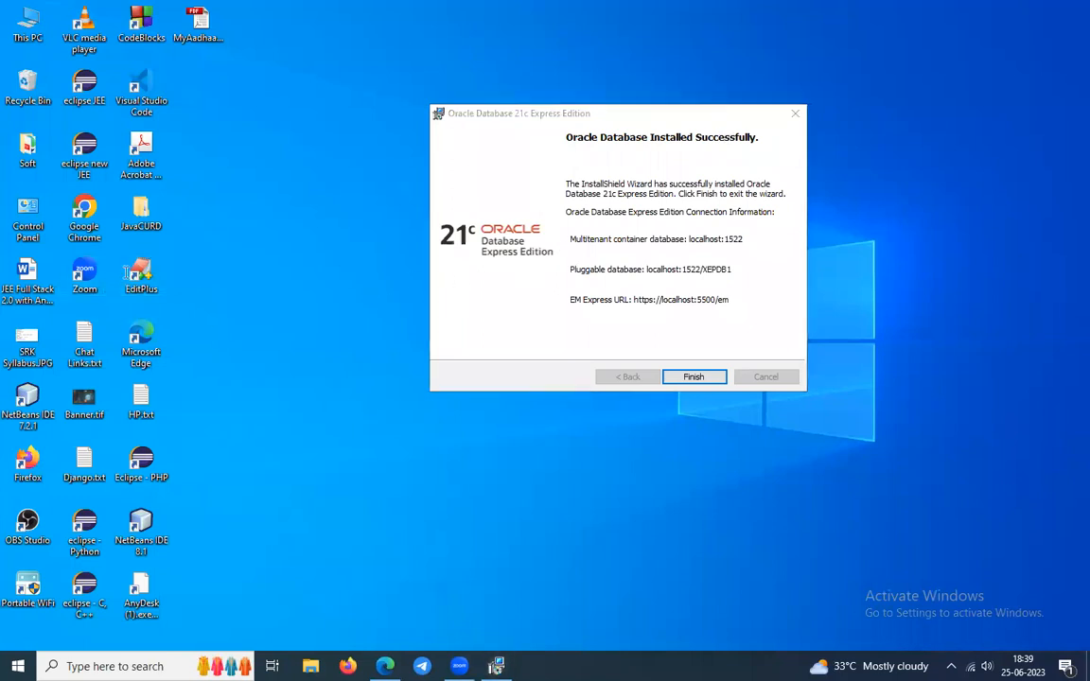
Create a new SQL-type document in EditPlus.
left_click(16, 43)
left_click(49, 184)
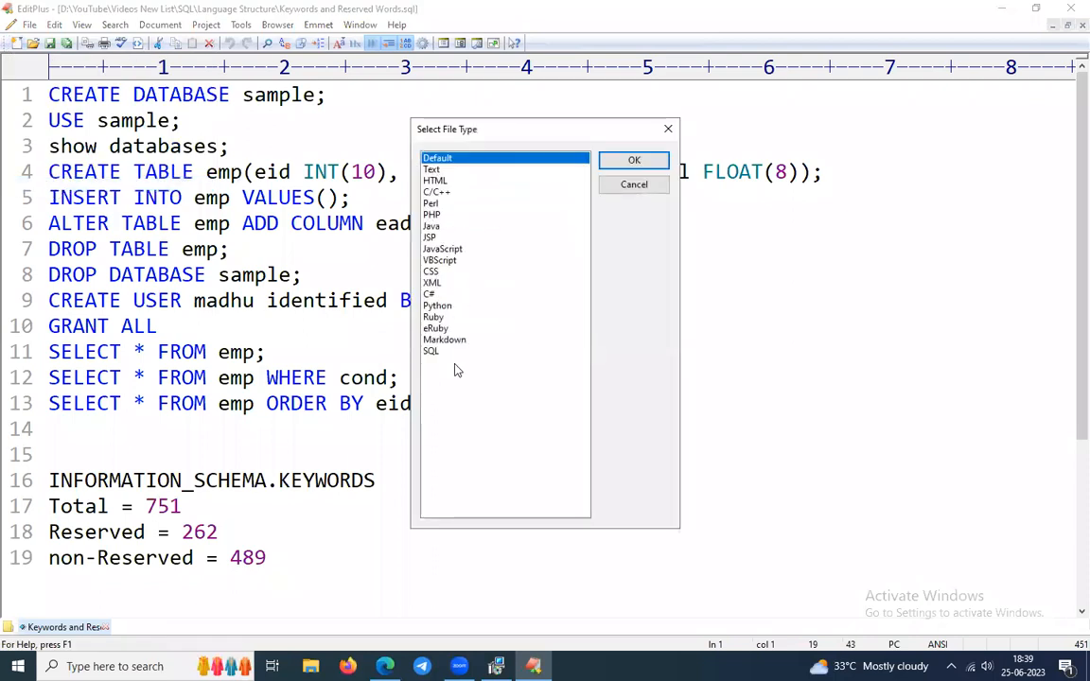
left_click(464, 351)
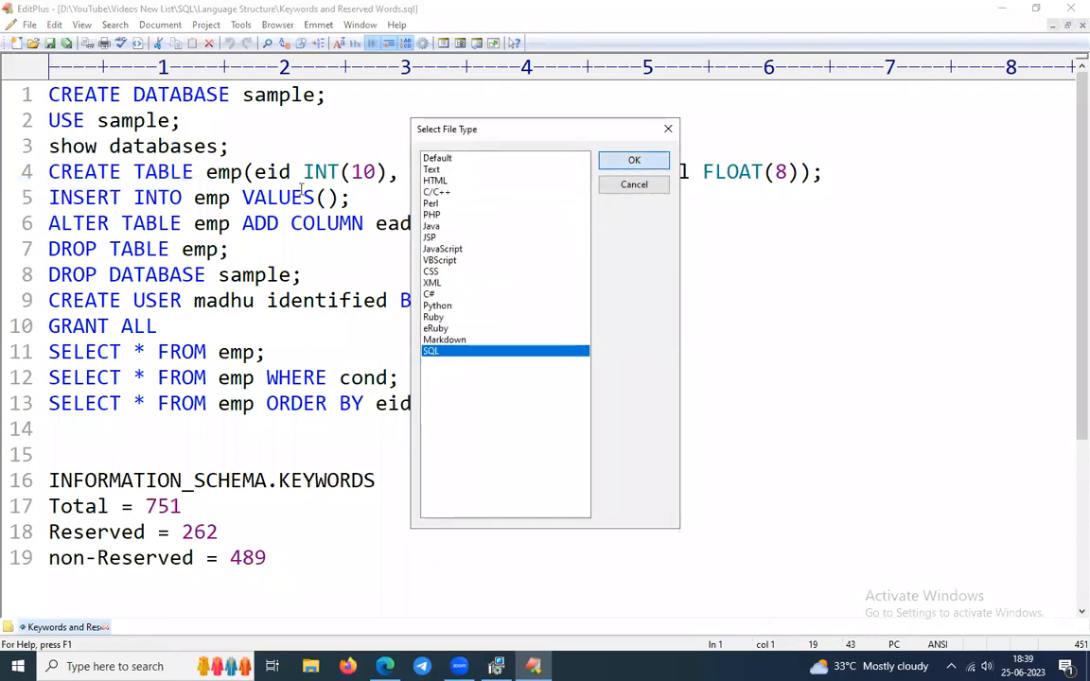
left_click(632, 161)
Type the heading 'Oracle Database:' with 'DAY 25-06-2023:' on the line above it.
type("Ora")
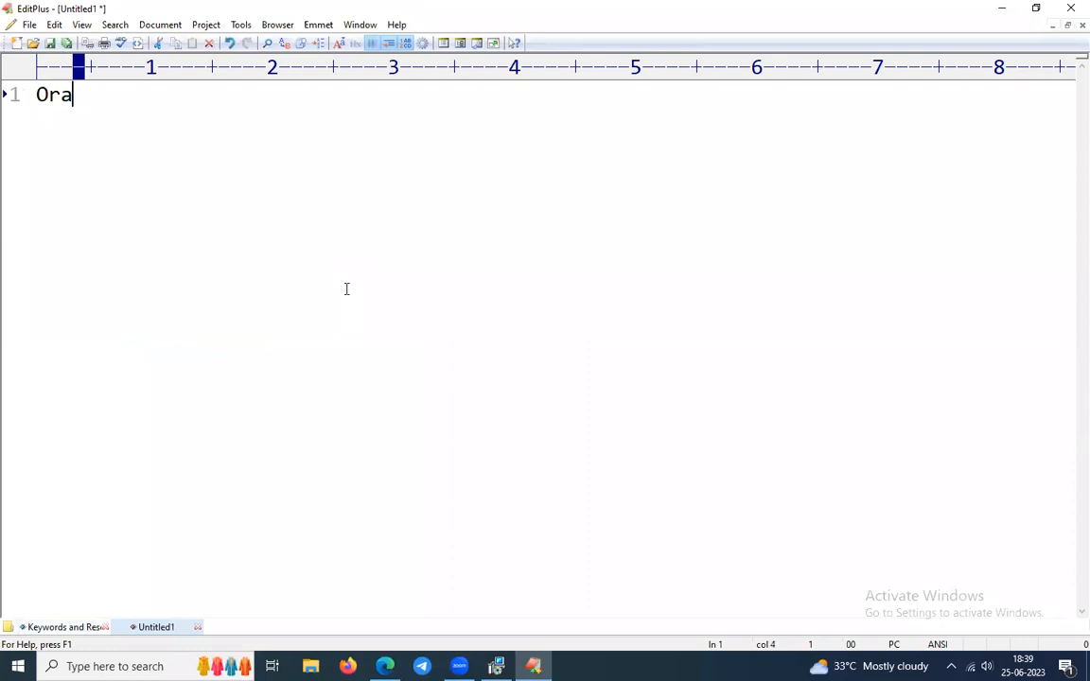
type("cle Data")
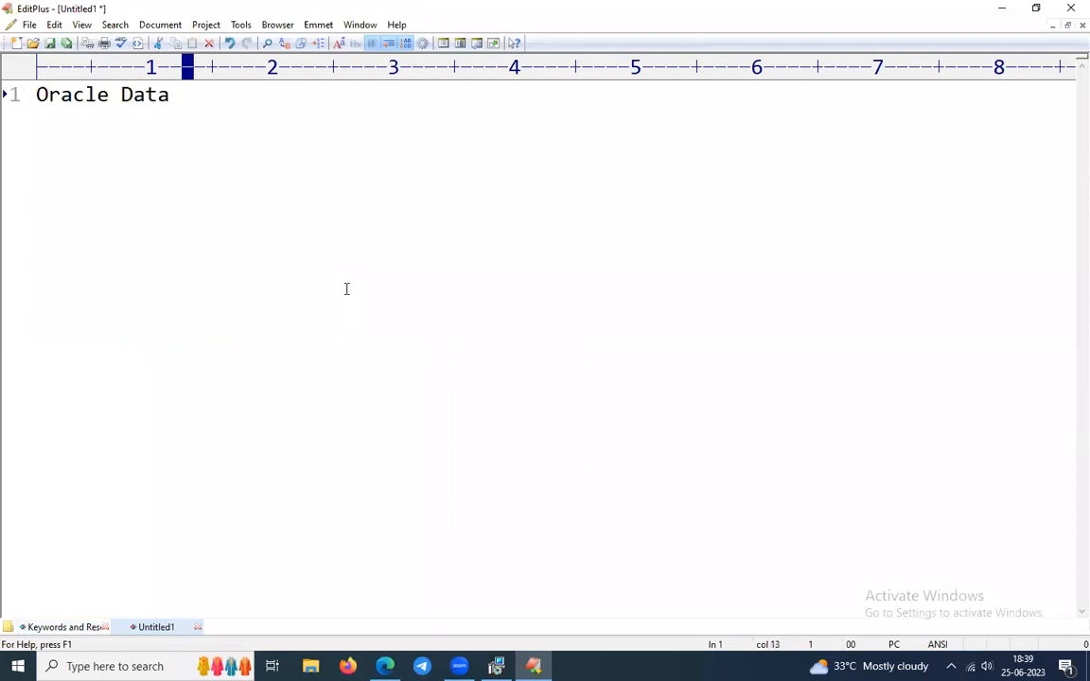
key("BackSpace")
type("base")
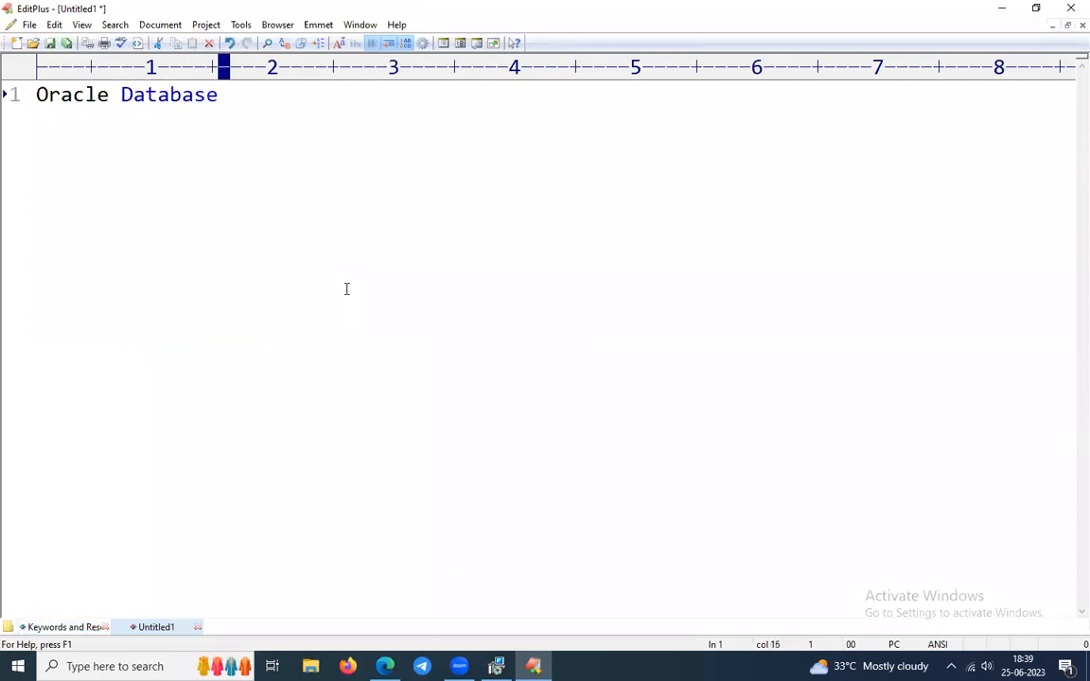
type(":")
key("Return")
key("Up")
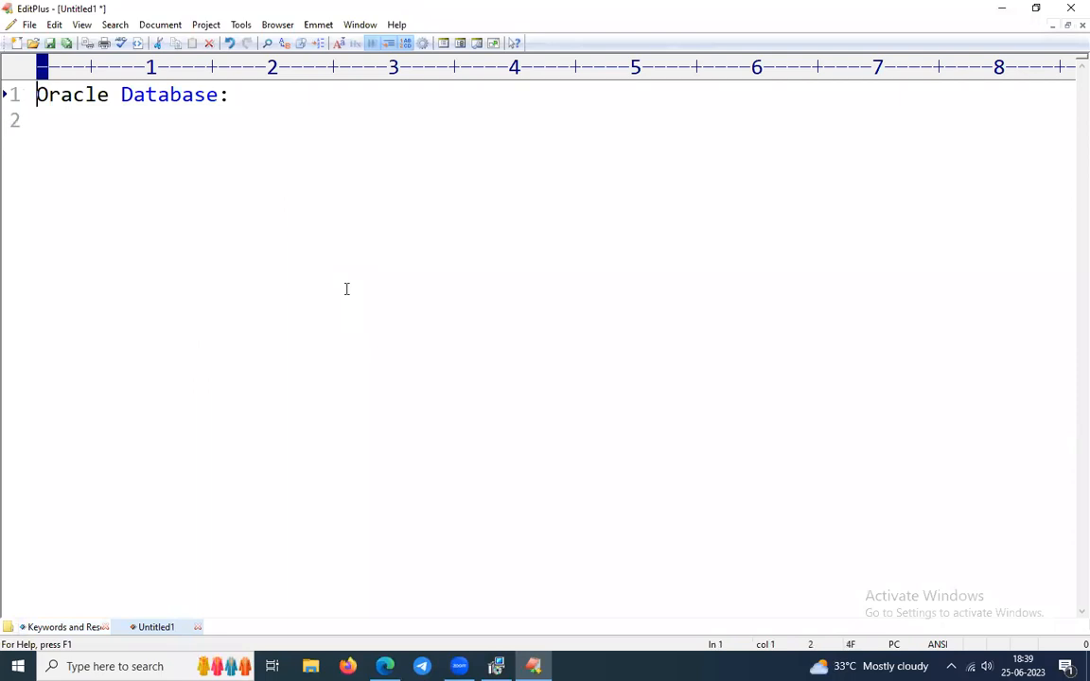
key("Return")
key("Up")
type("DAY 25-06-2023")
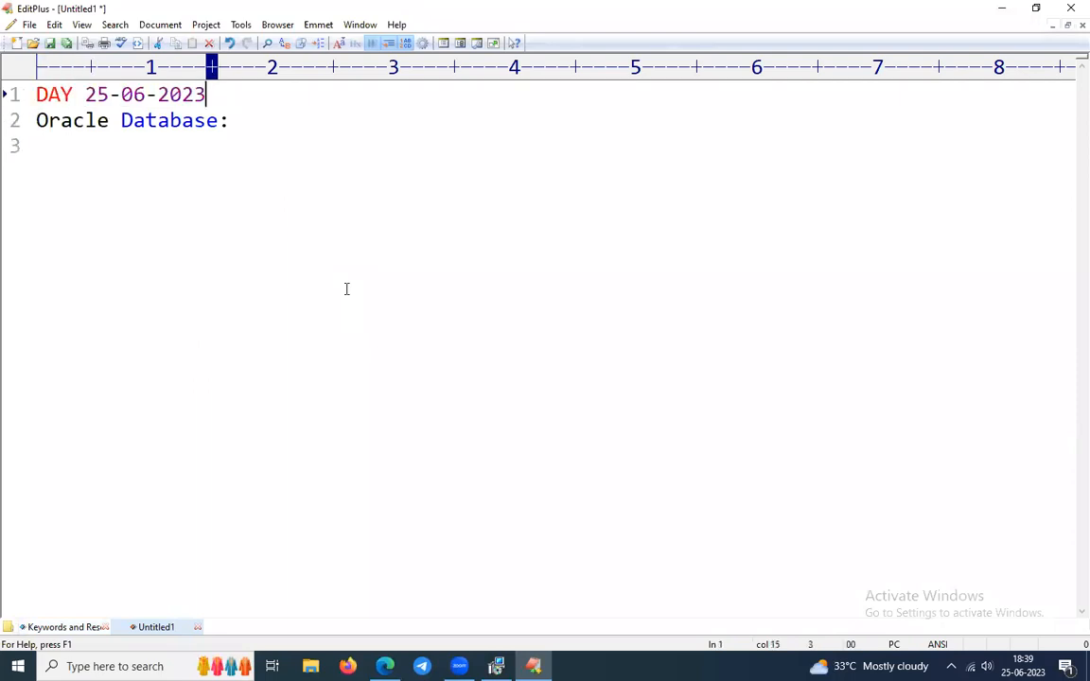
type(":")
key("Return")
Dismiss the Save As dialog unsaved, add a blank line, and return to line 4.
key("ctrl+s")
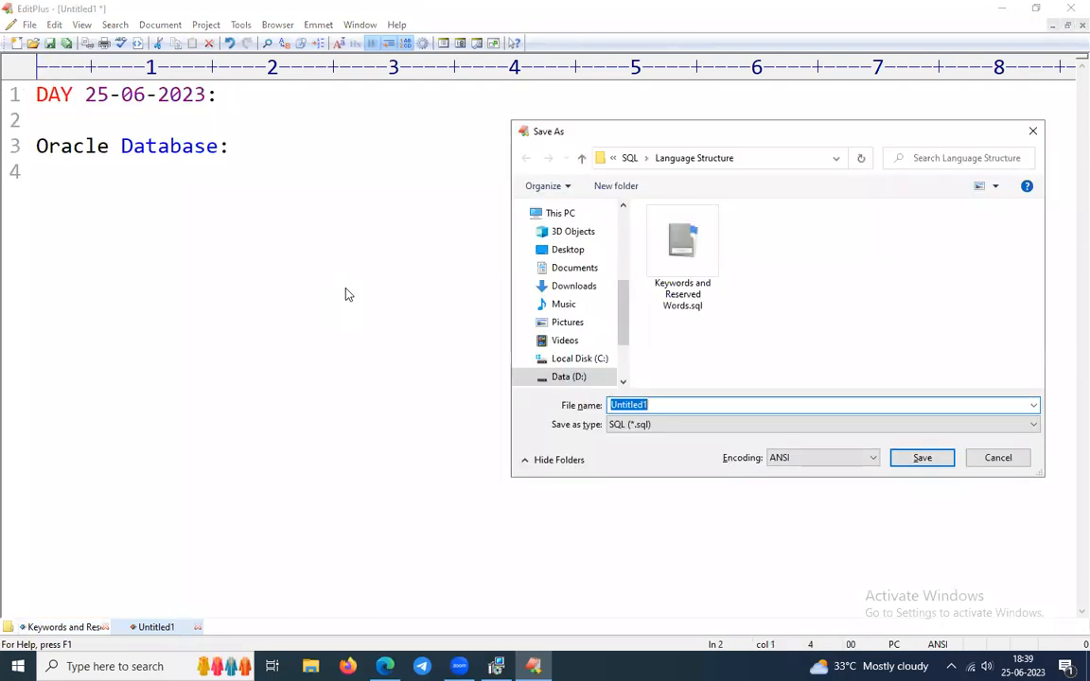
key("Escape")
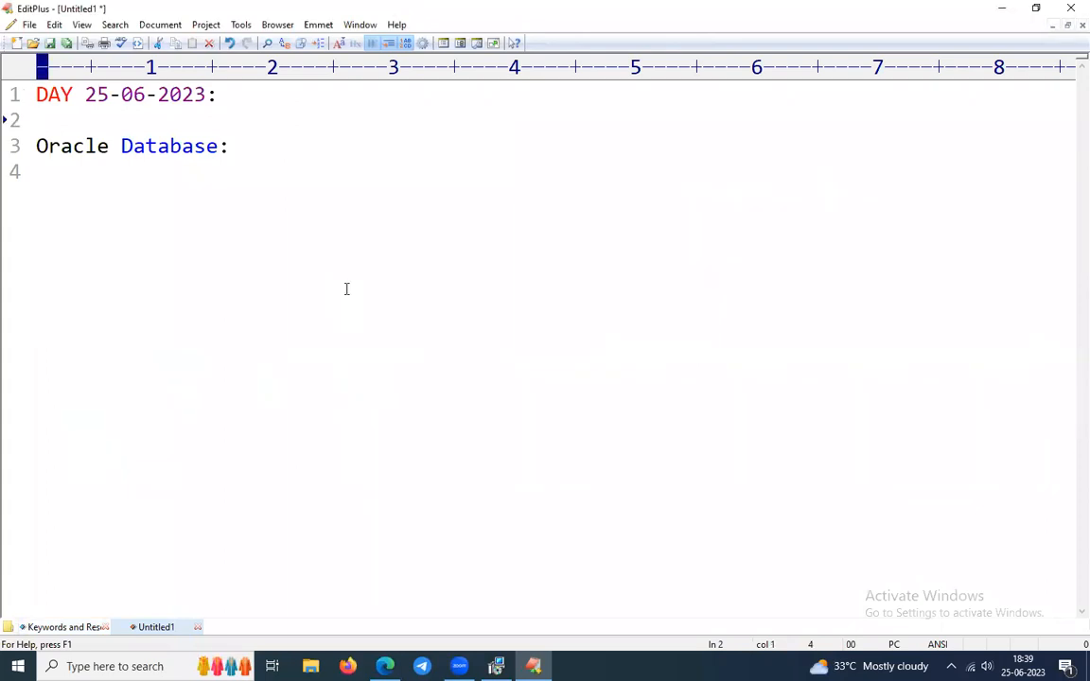
key("Return")
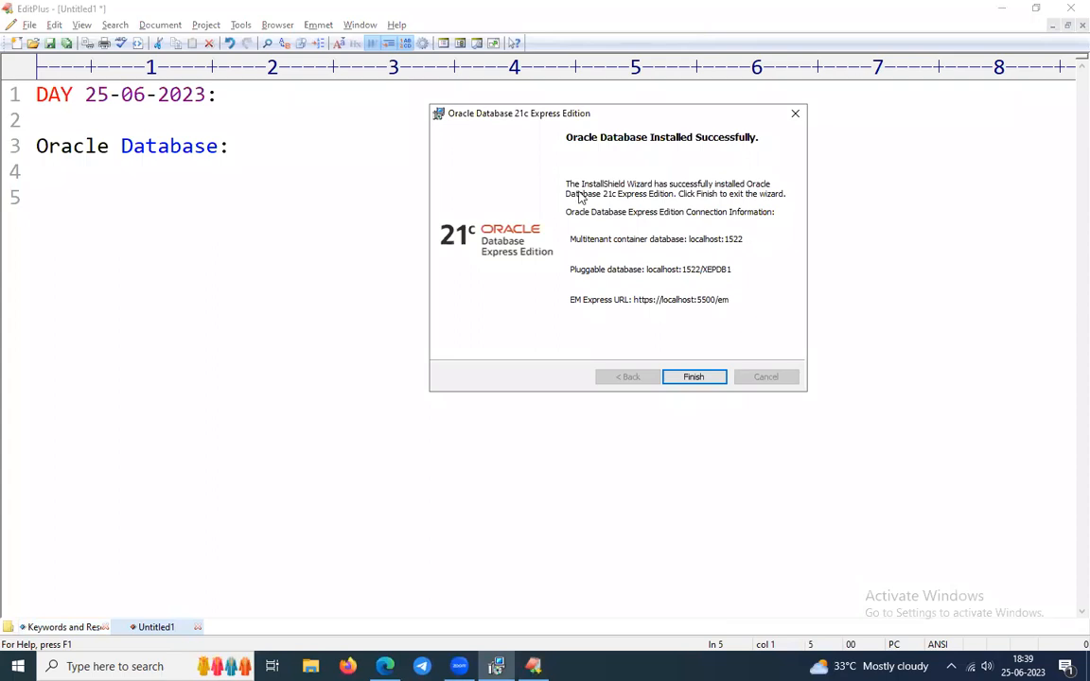
left_click_drag(580, 119, 620, 138)
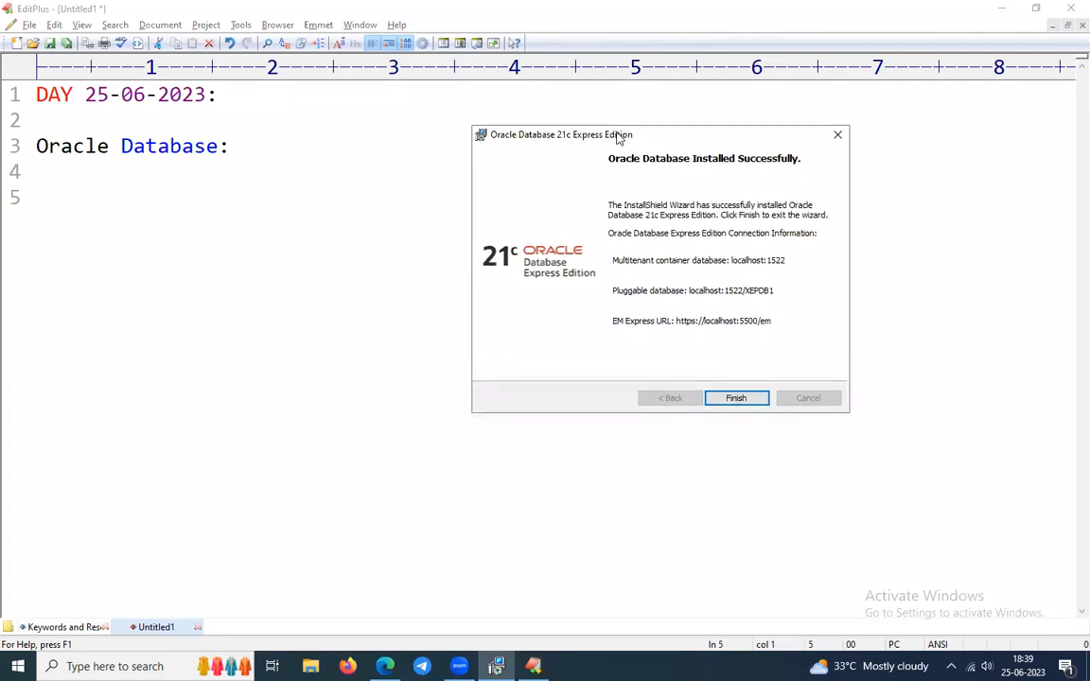
left_click(242, 180)
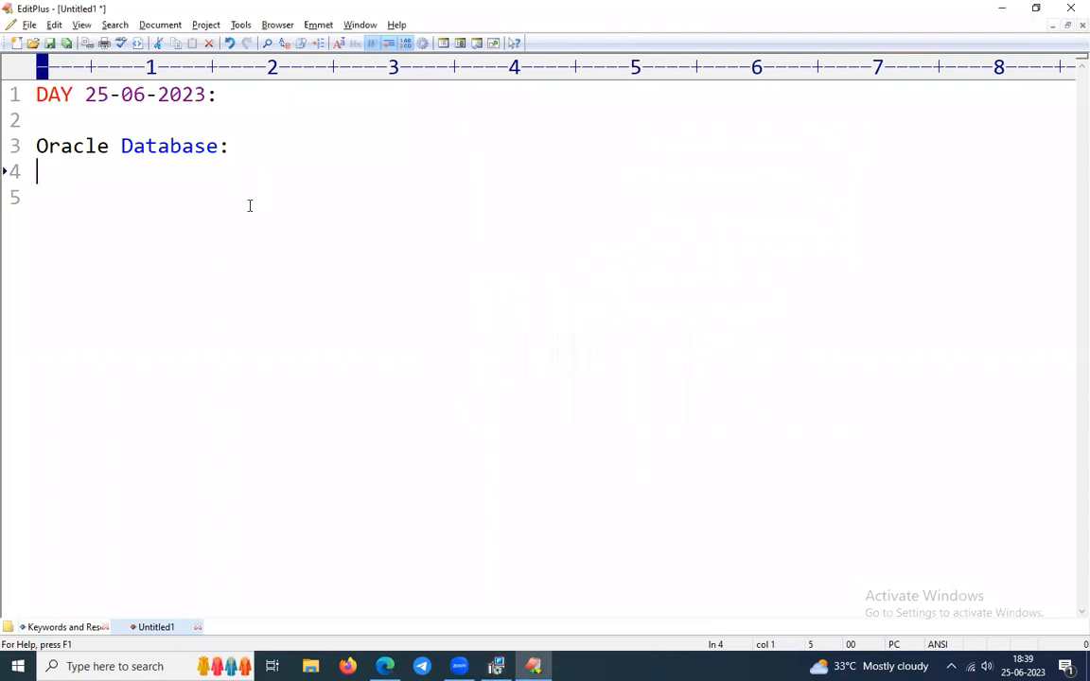
Enter the container database address 'localhost:1522' on line 5, copied from the installer's details.
key("Return")
type("local")
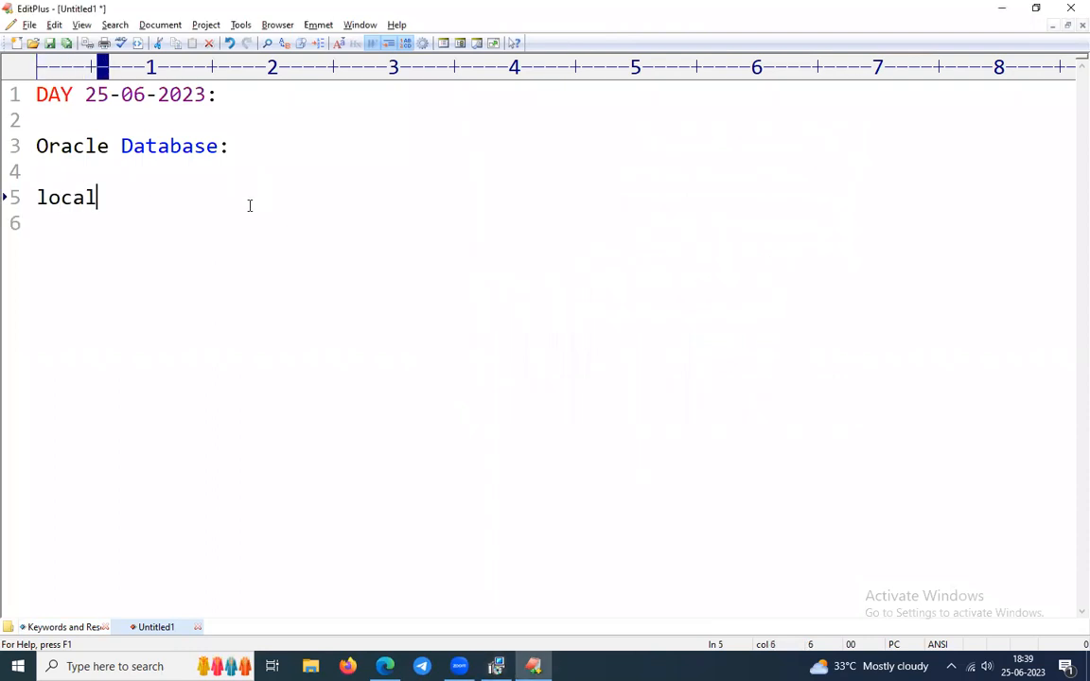
type("host:")
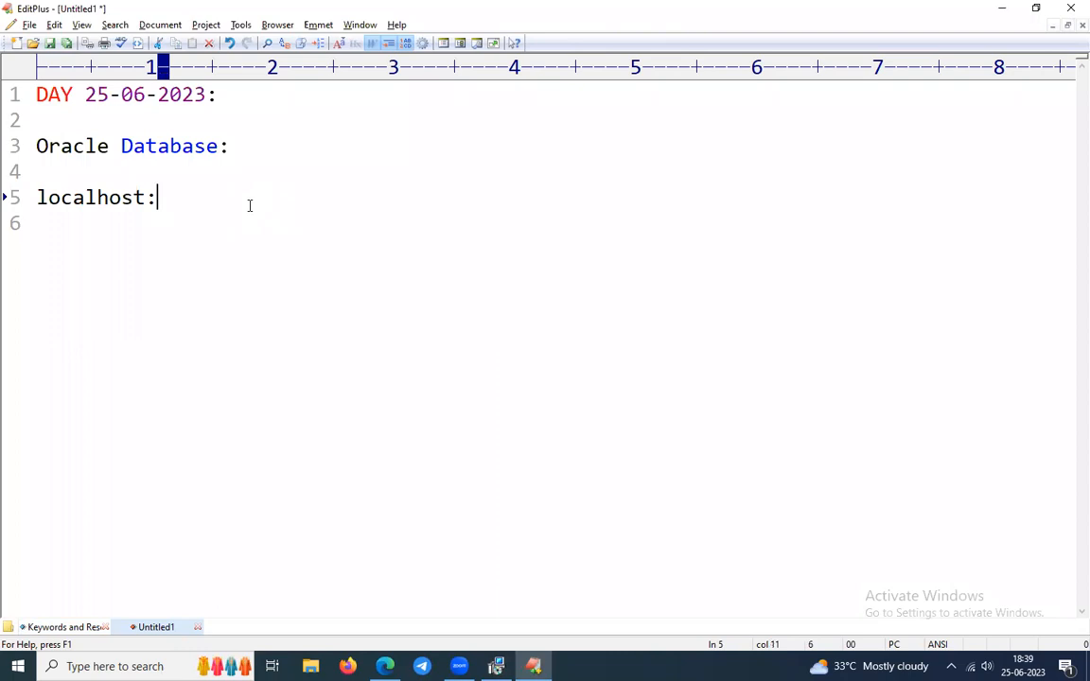
key("BackSpace")
key("alt+Tab")
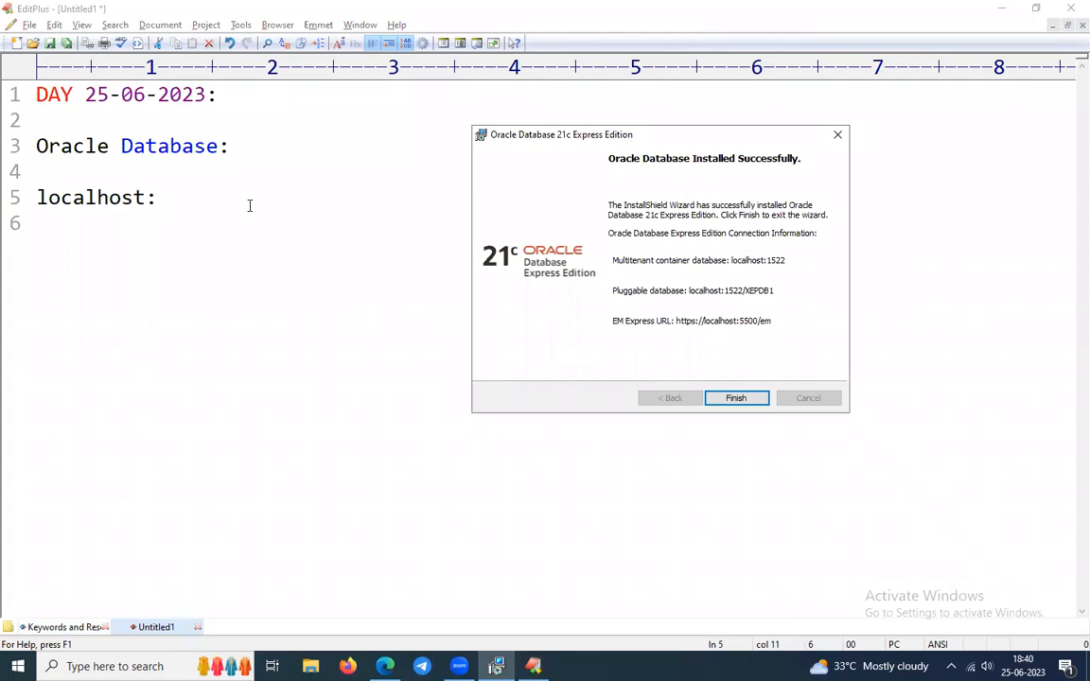
key("alt+Tab")
key("alt+Tab")
key("Return")
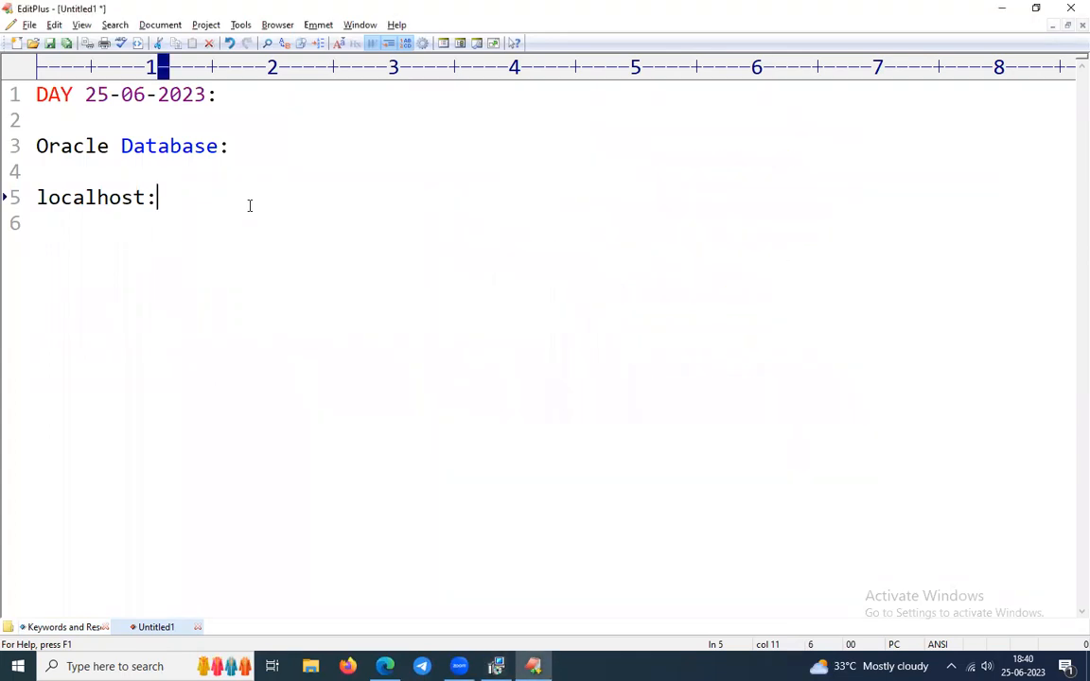
type("1522")
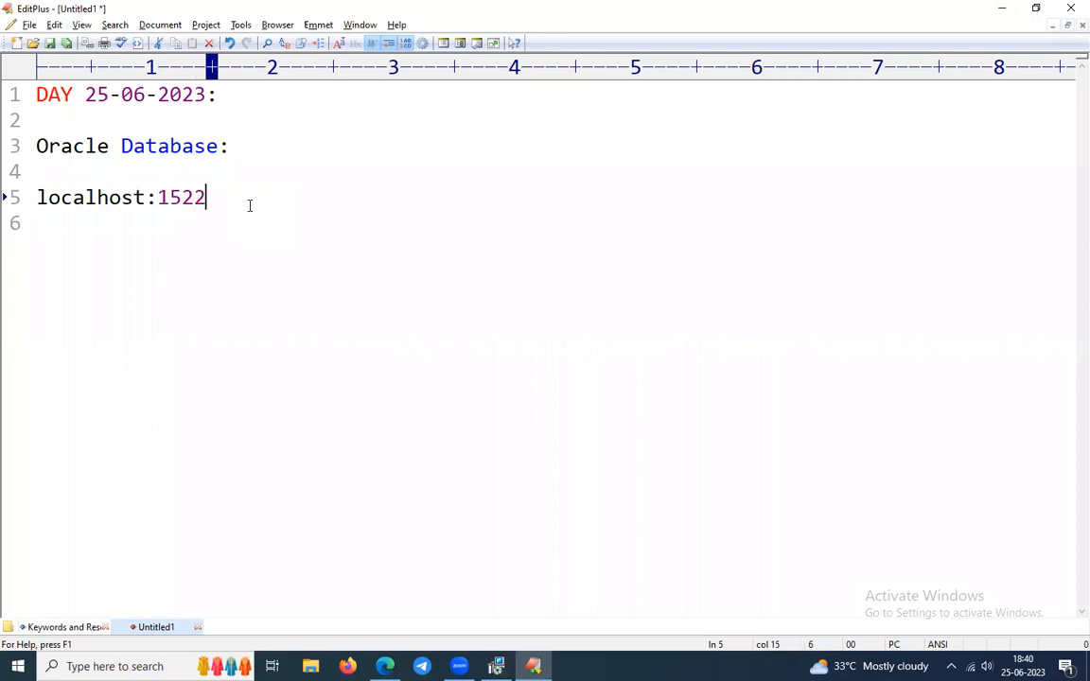
key("Return")
key("Caps_Lock")
key("alt+Tab")
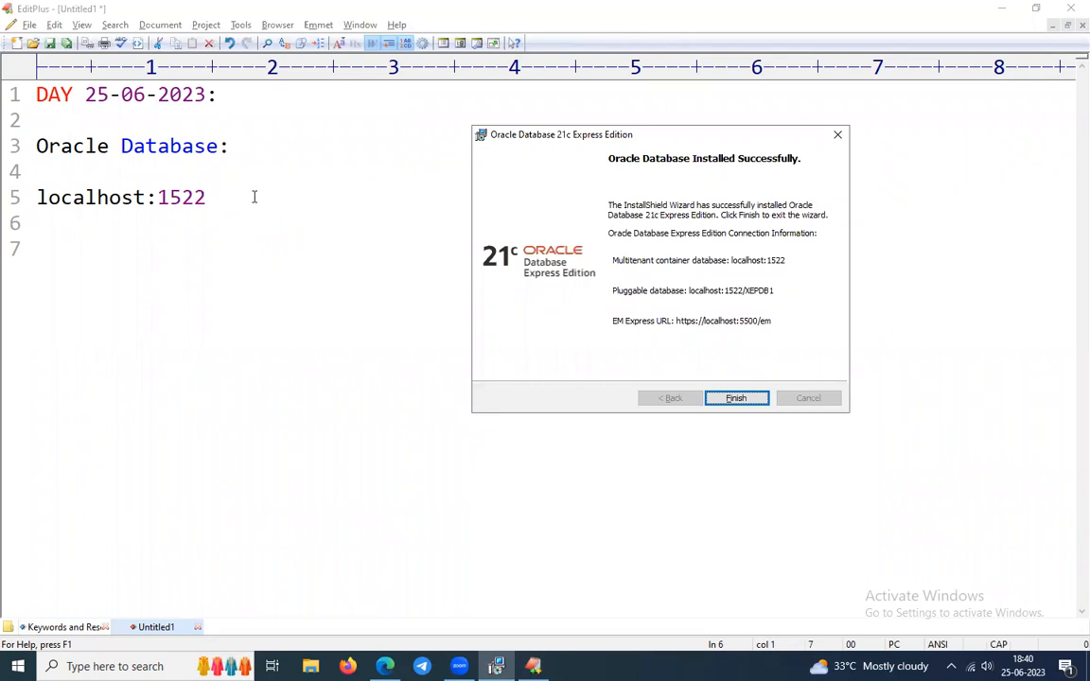
Duplicate the localhost:1522 line and start a new line with 'PLUGGABLE'.
left_click(253, 196)
key("ctrl+j")
key("Up")
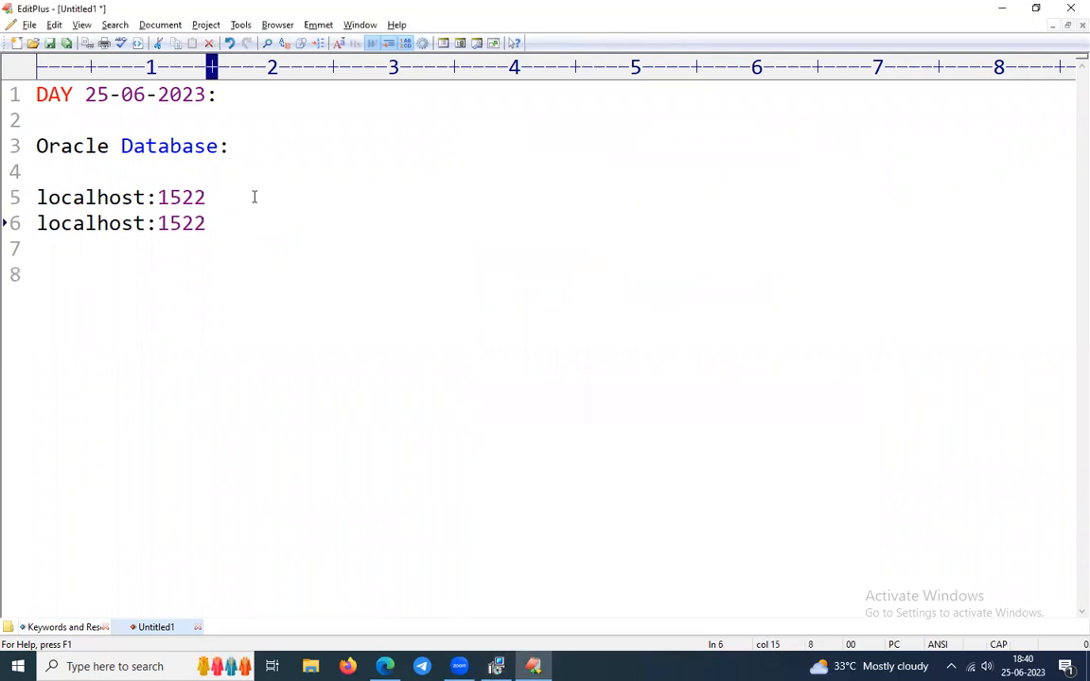
key("Return")
key("Return")
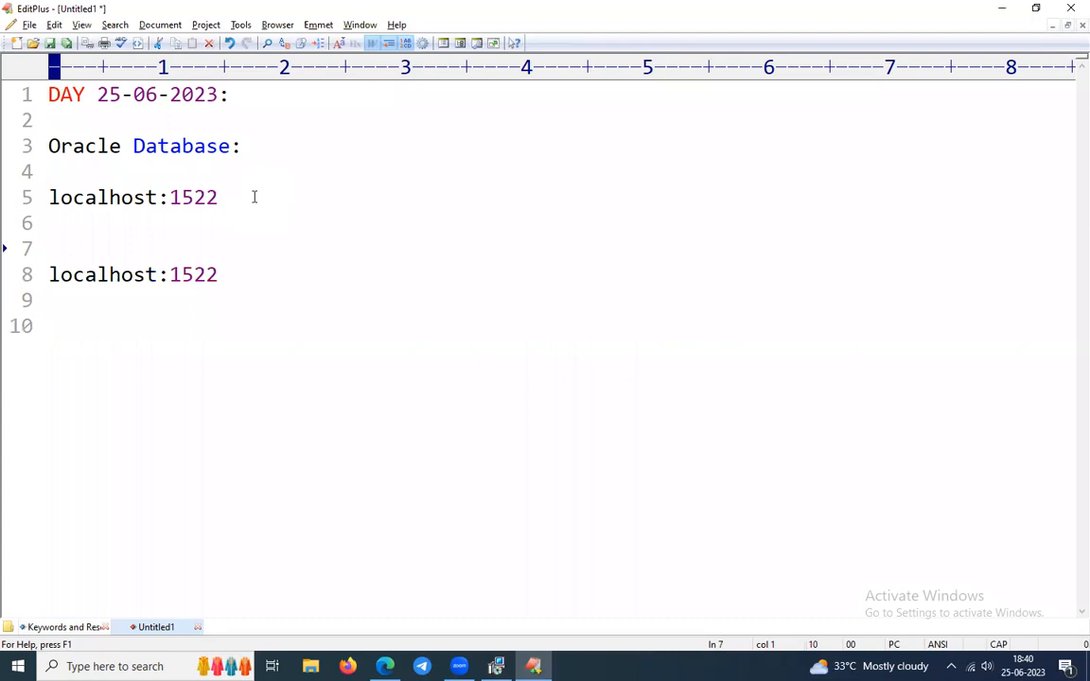
type("PLU")
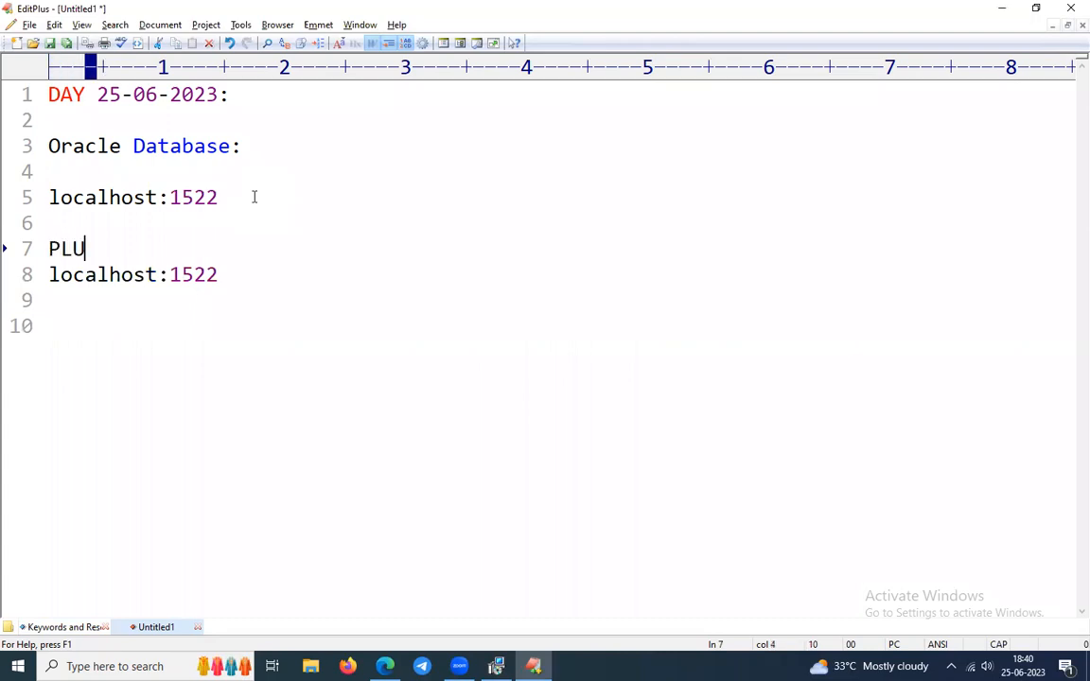
type("GGABLE")
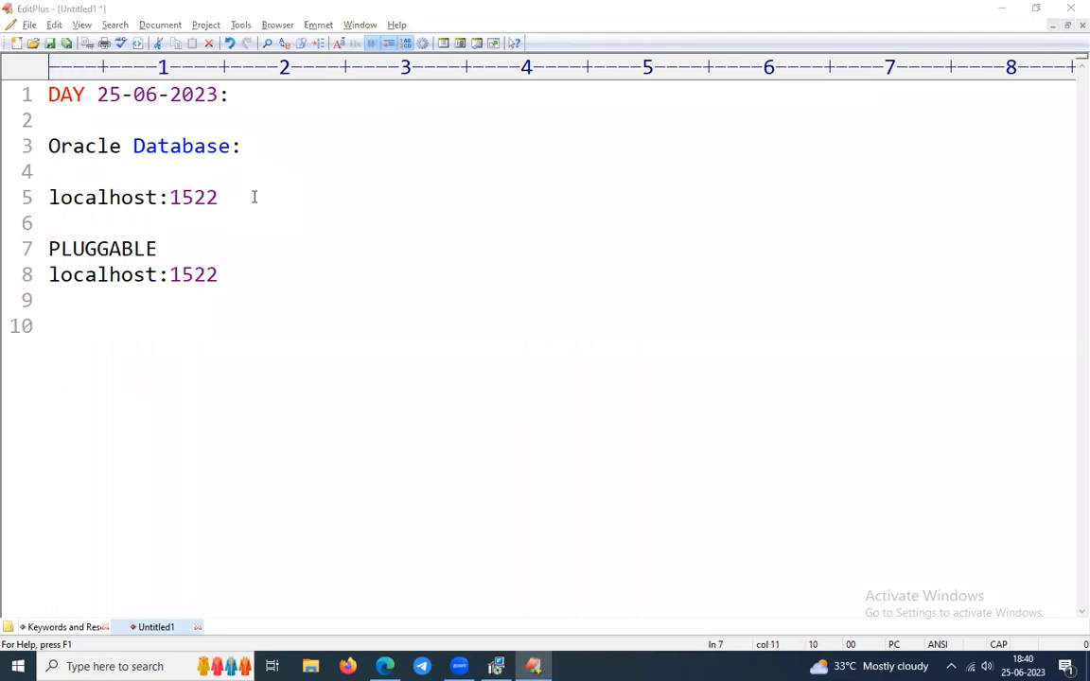
key("alt+Tab")
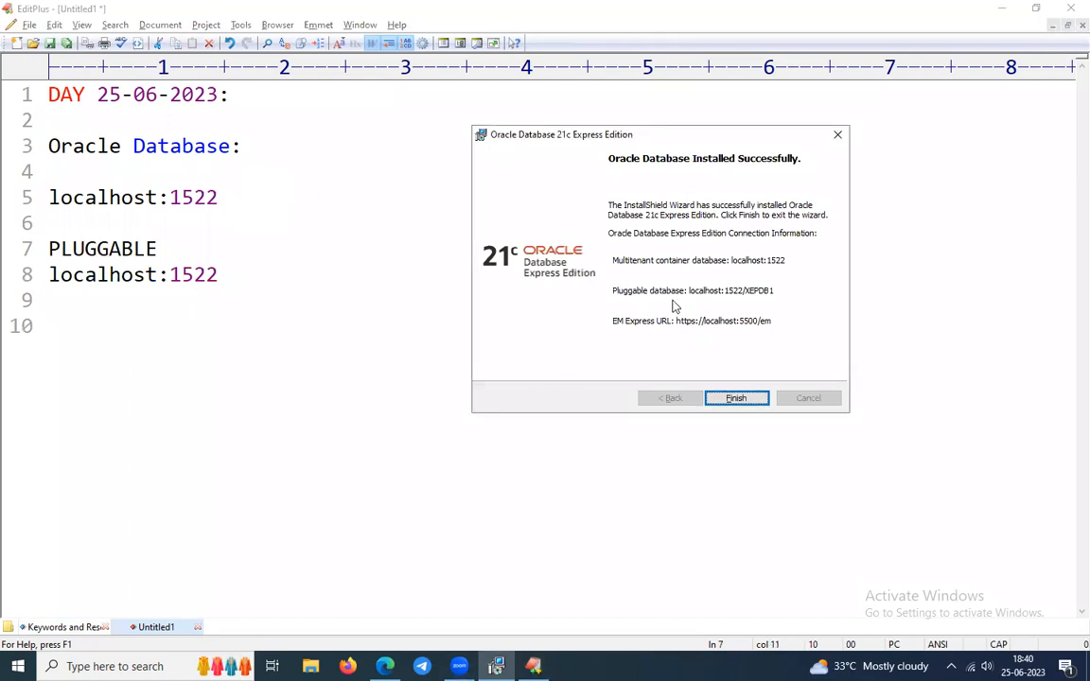
Join the copied address and append '/XEPDB1' so line 7 reads 'PLUGGABLE localhost:1522/XEPDB1'.
left_click(273, 251)
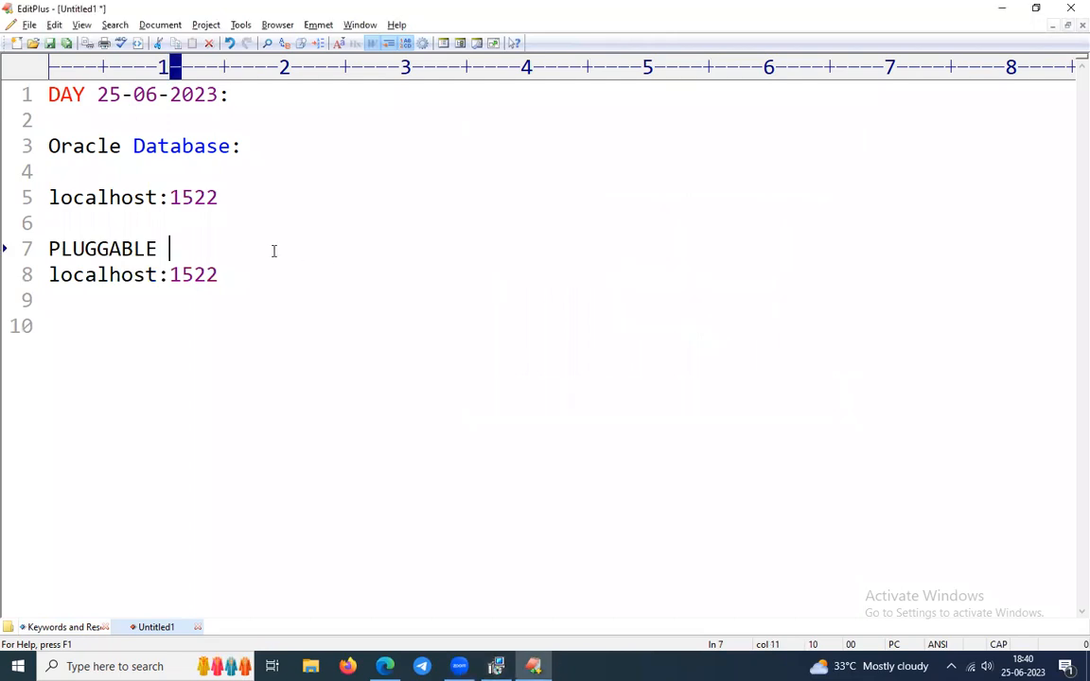
key("Delete")
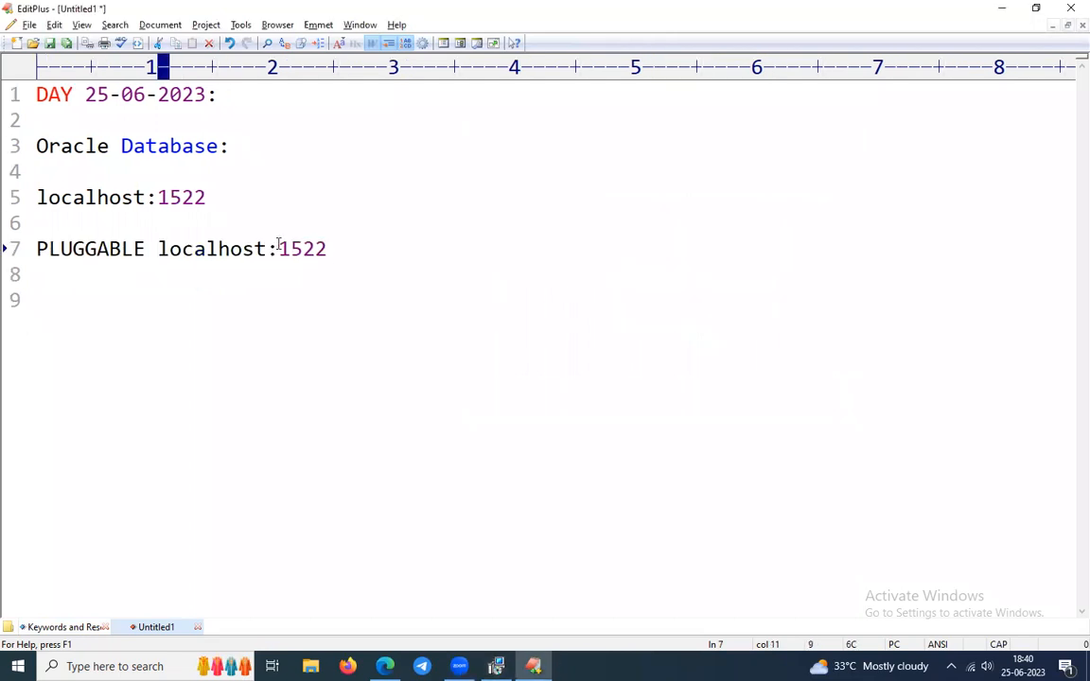
key("alt+Tab")
left_click(330, 249)
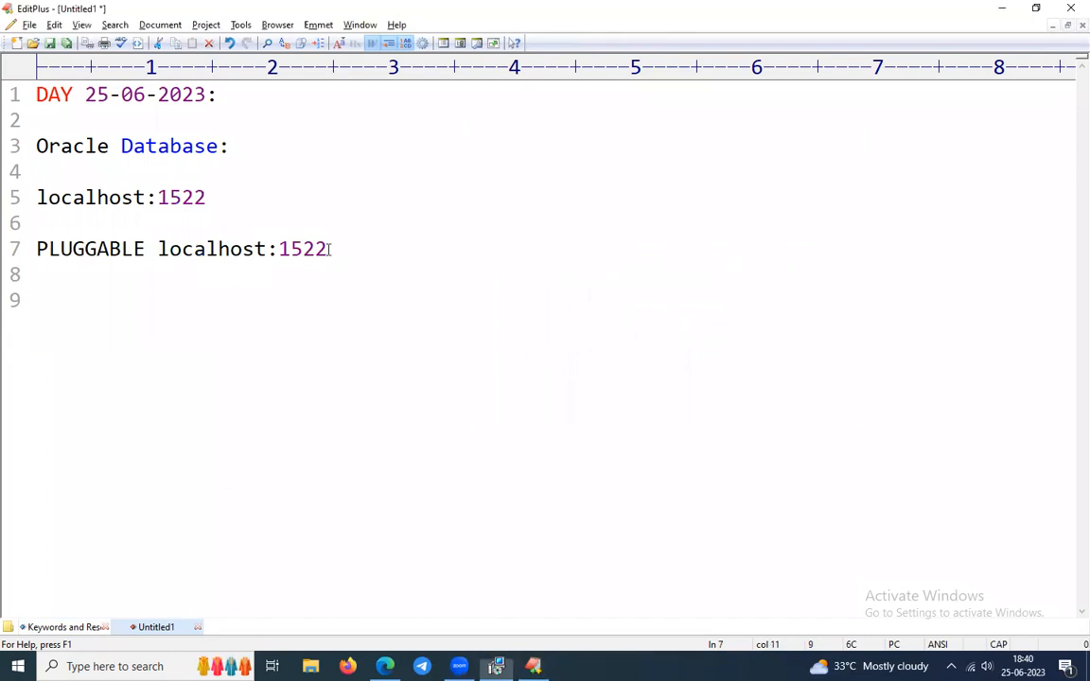
key("alt+Tab")
left_click(339, 249)
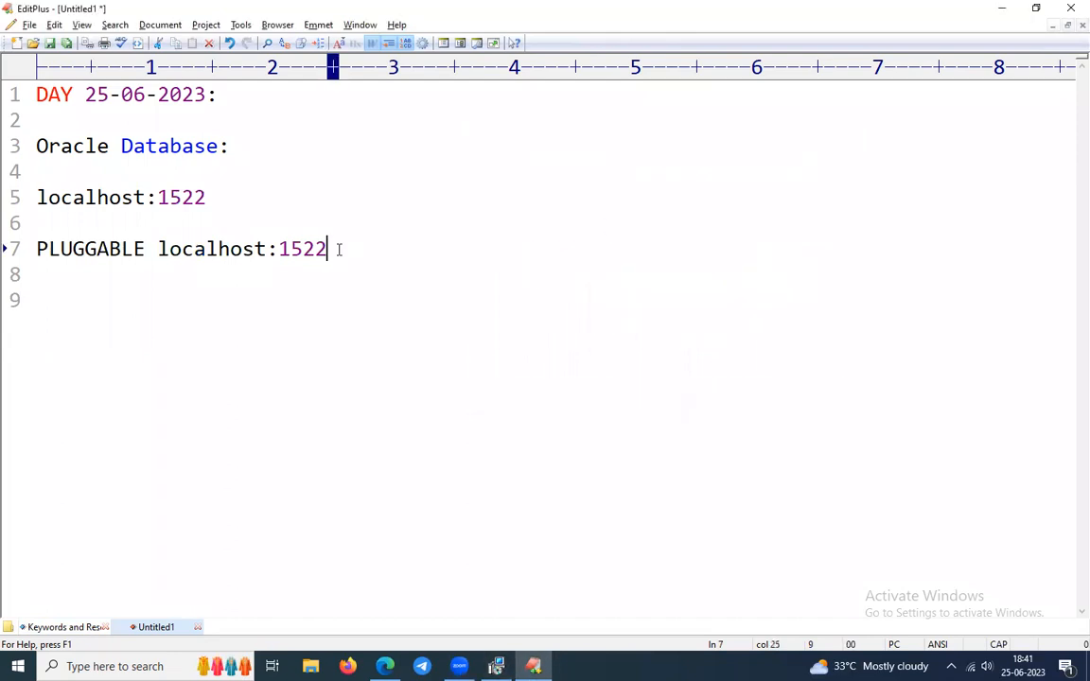
type("/xe")
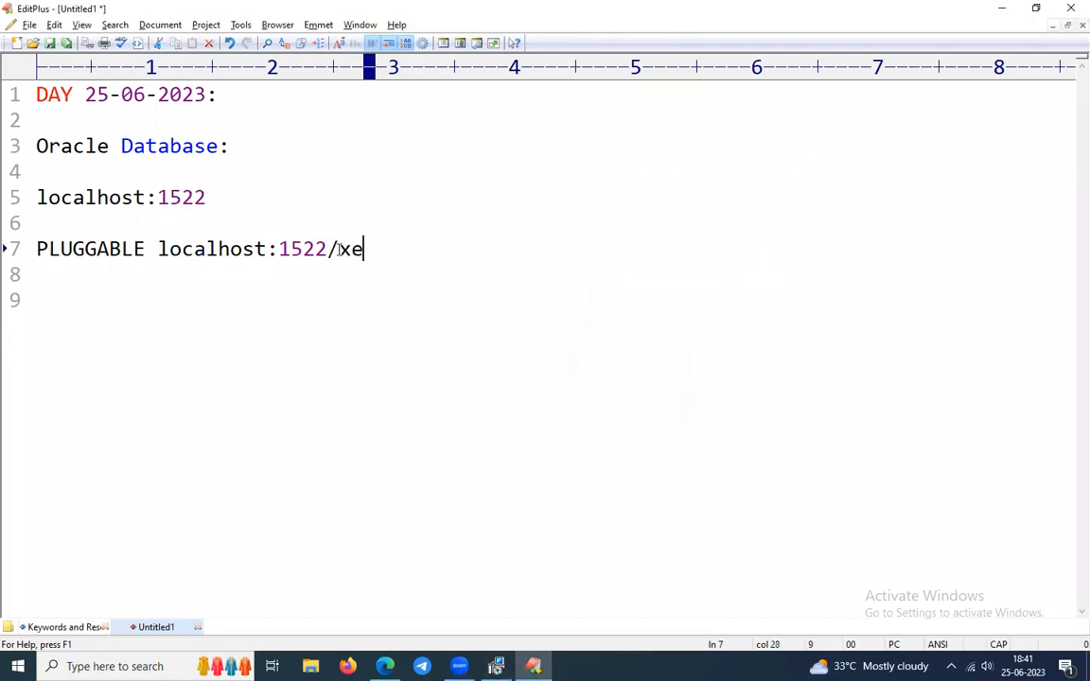
type("pdb!")
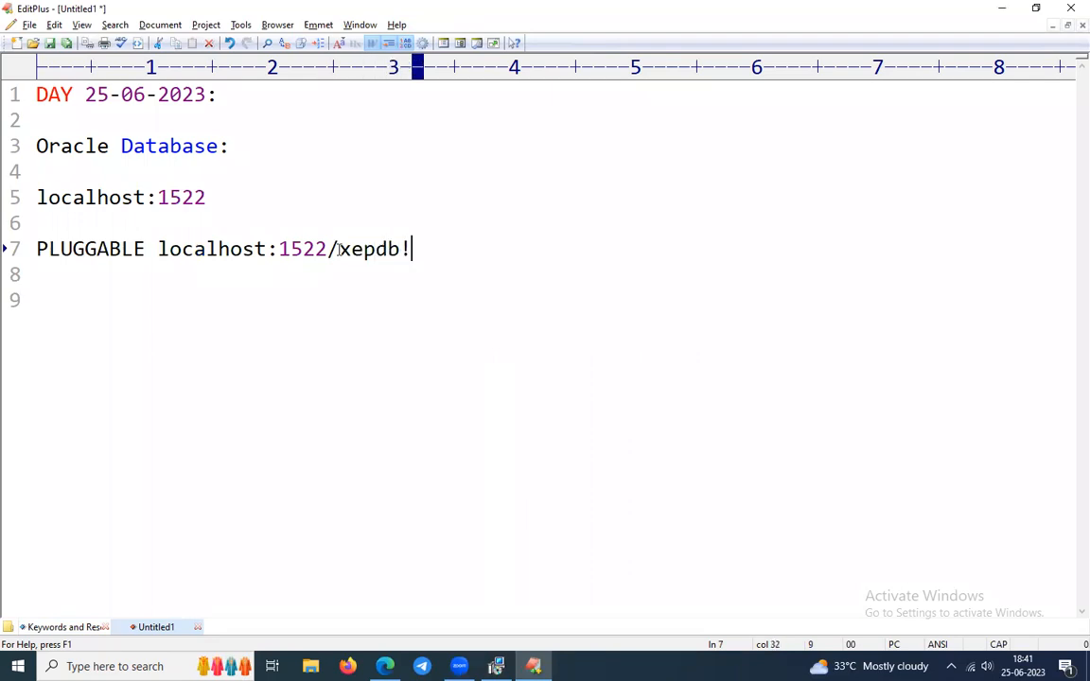
key("BackSpace")
key("BackSpace")
key("BackSpace")
key("BackSpace")
key("BackSpace")
key("BackSpace")
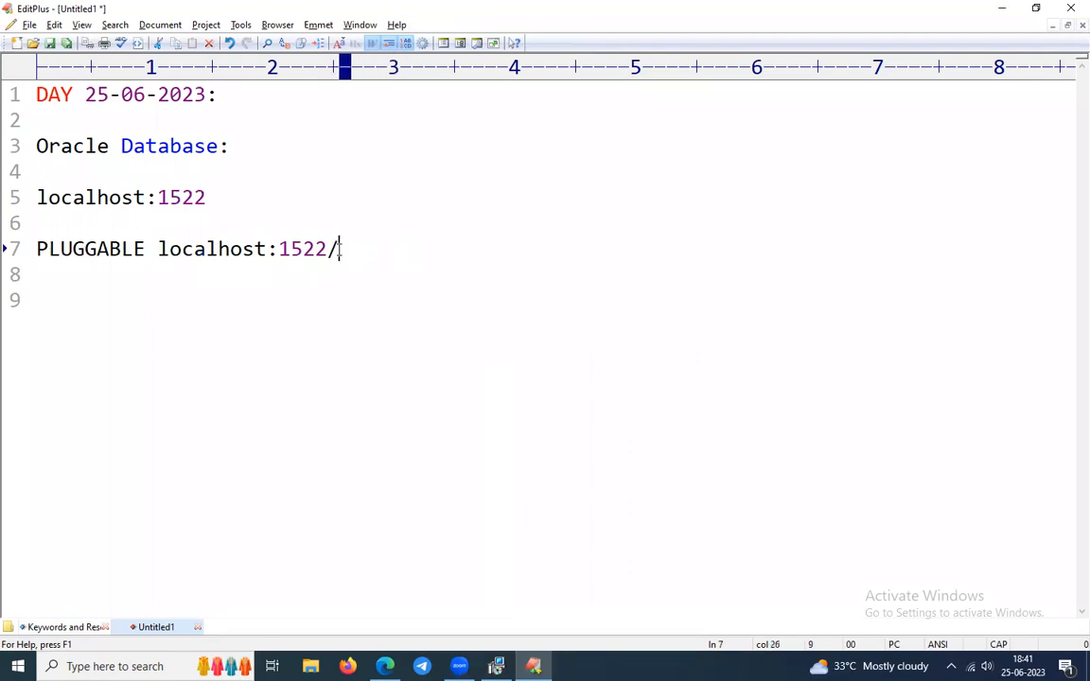
type("XE")
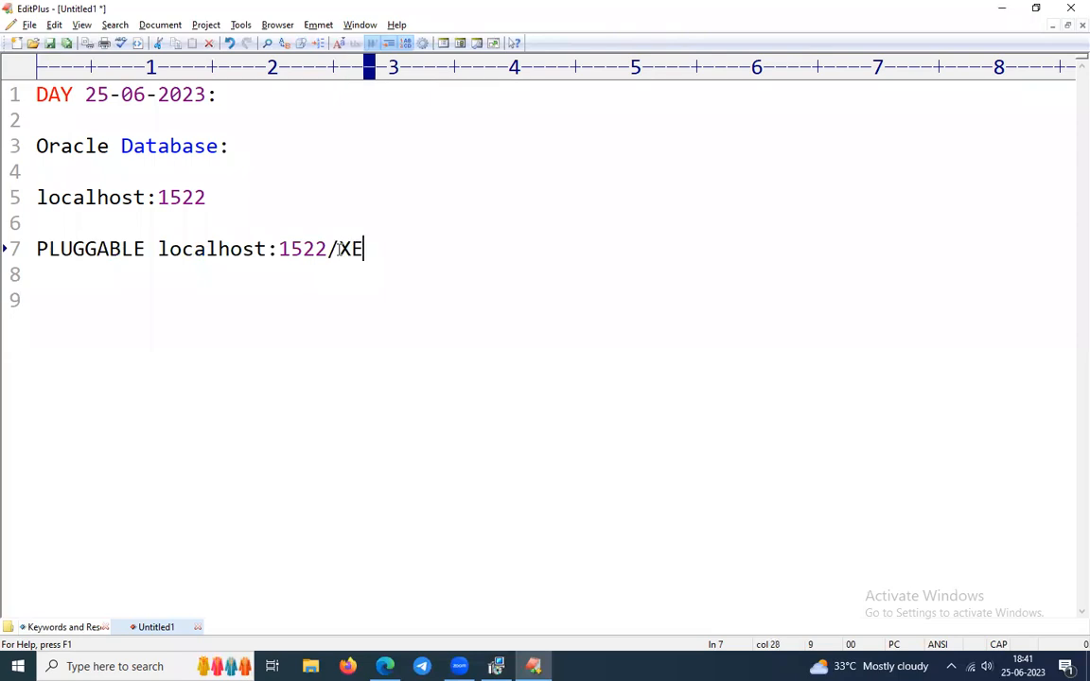
type("PDB1")
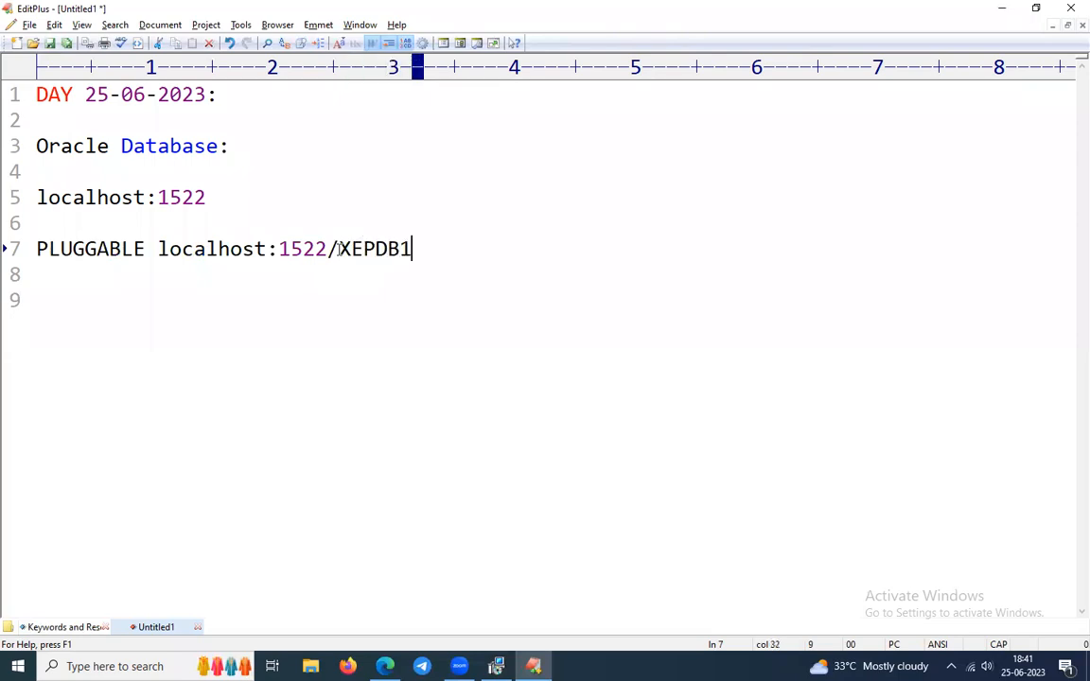
key("alt+Tab")
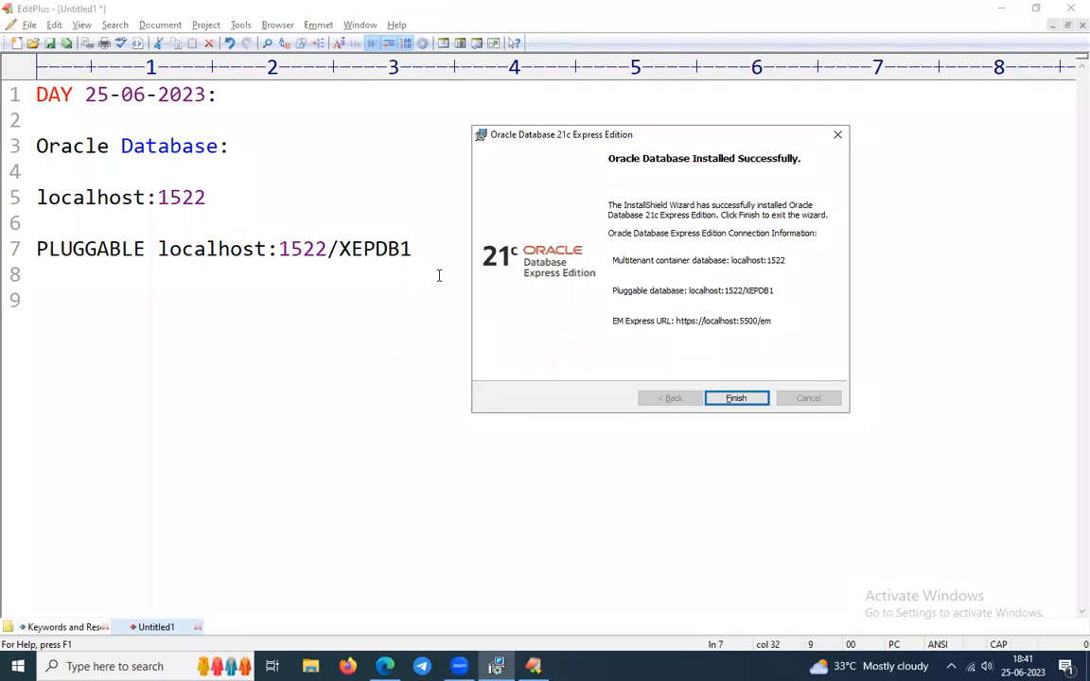
Start line 9 with lowercase 'https', replacing the mistyped 'HTTPS:'.
left_click(418, 267)
key("Return")
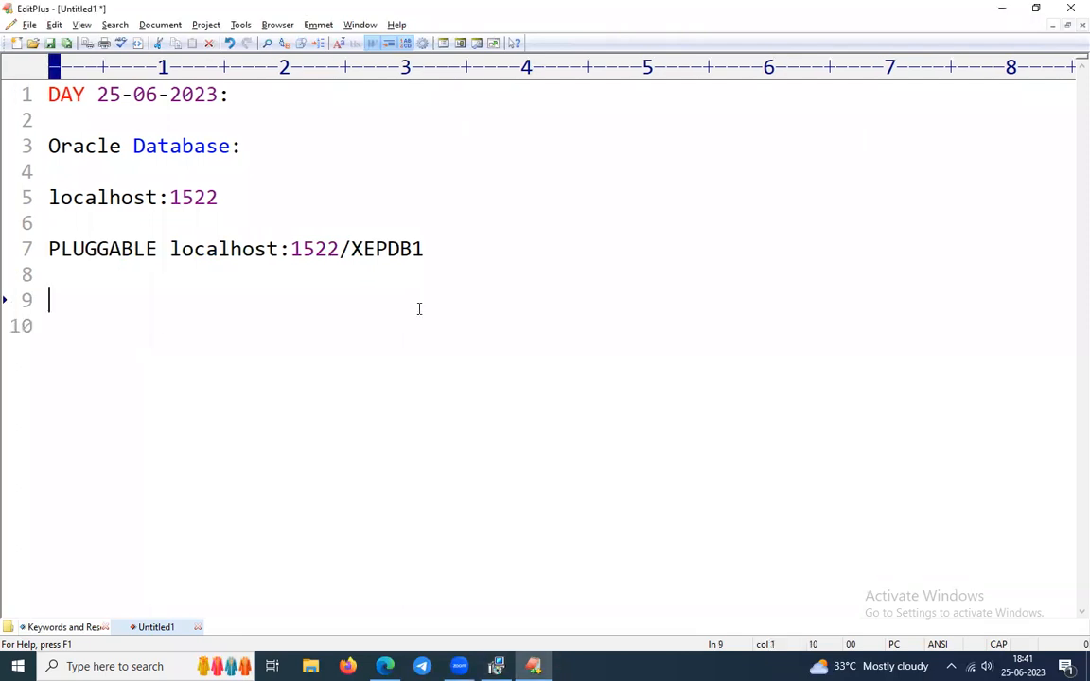
type("H")
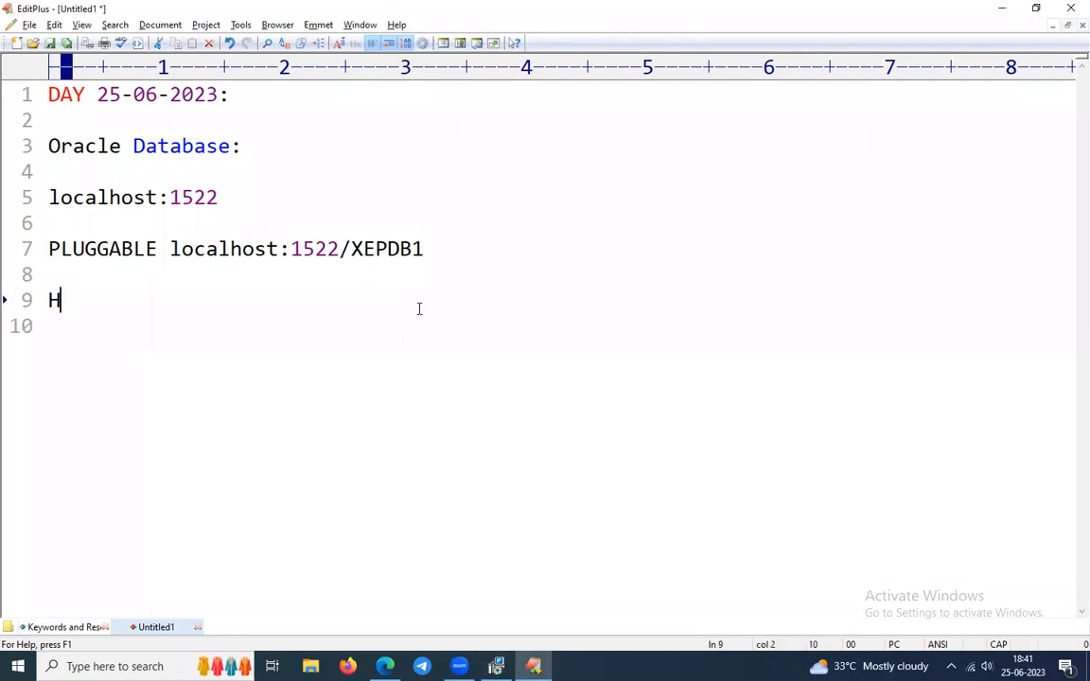
type("TTPS:")
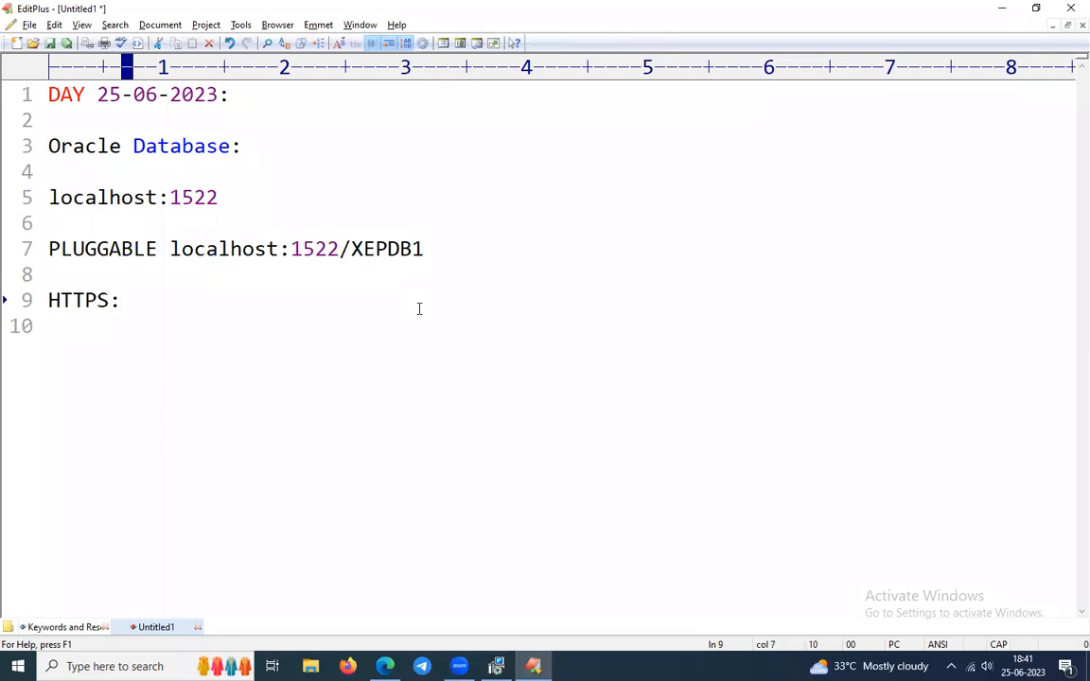
key("shift+Home")
key("BackSpace")
type("https")
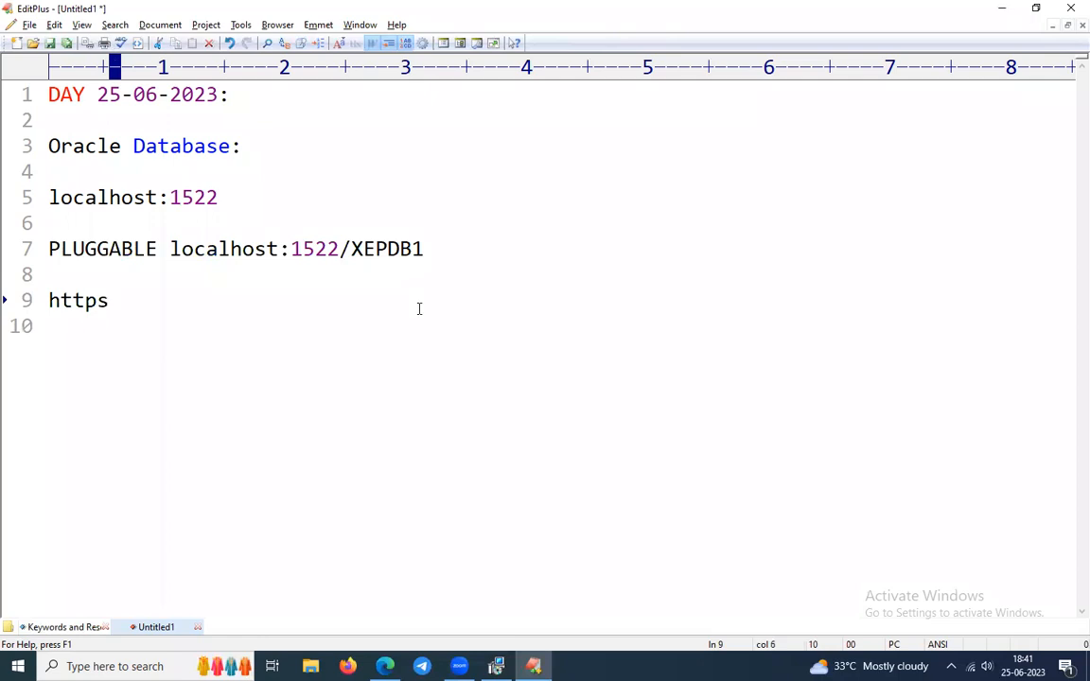
key("alt+Tab")
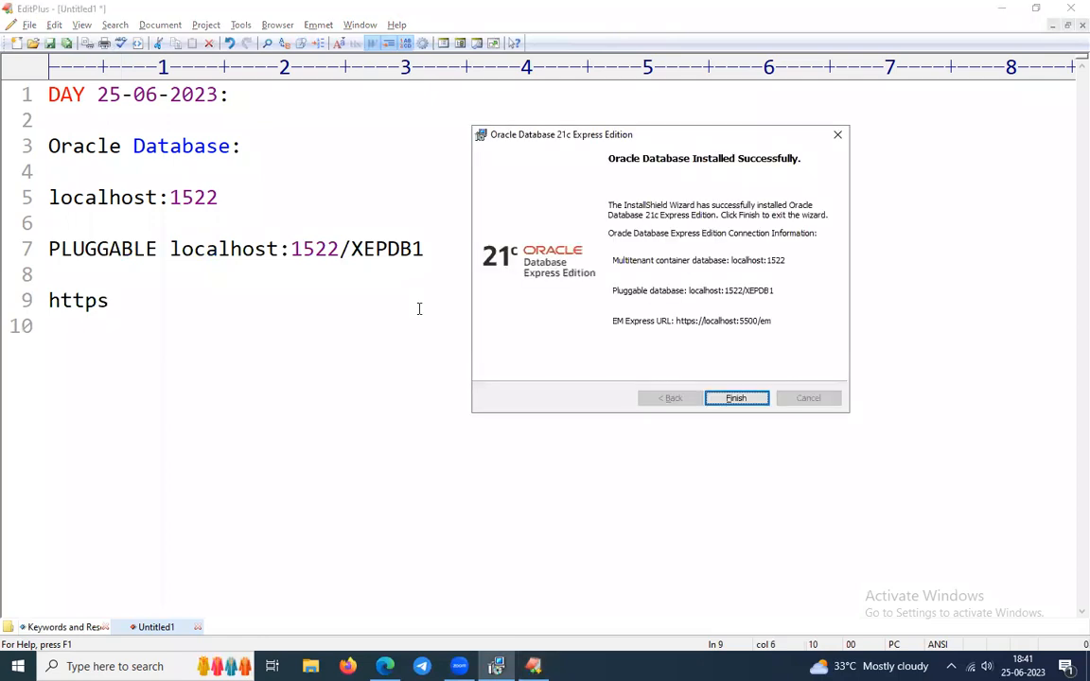
key("alt+Tab")
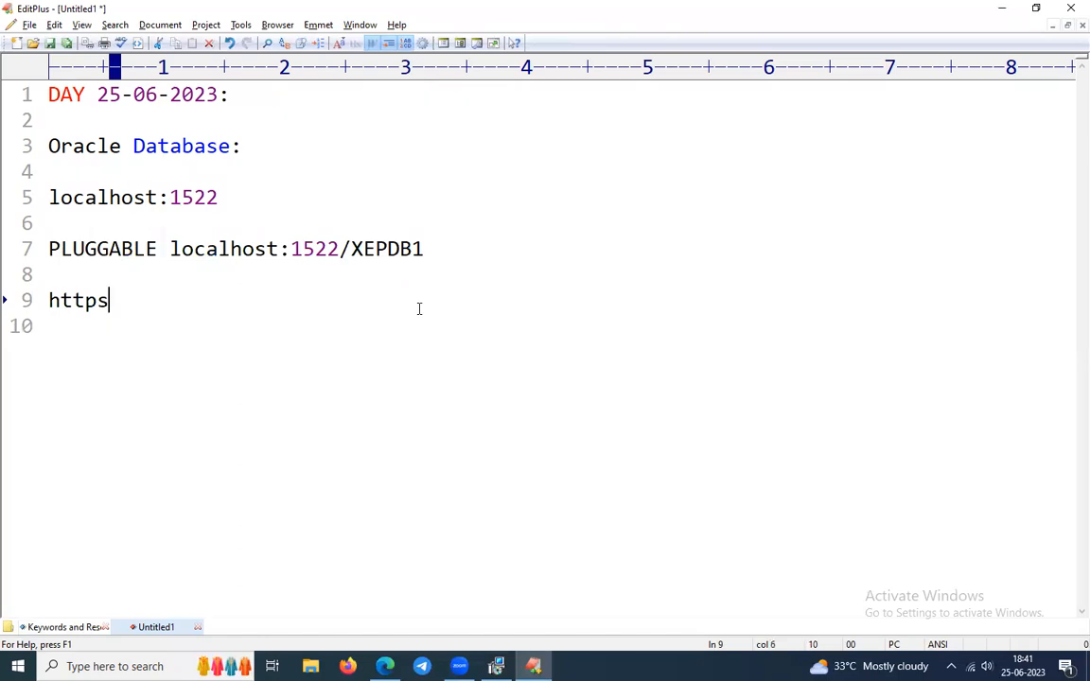
type("://")
key("alt+Tab")
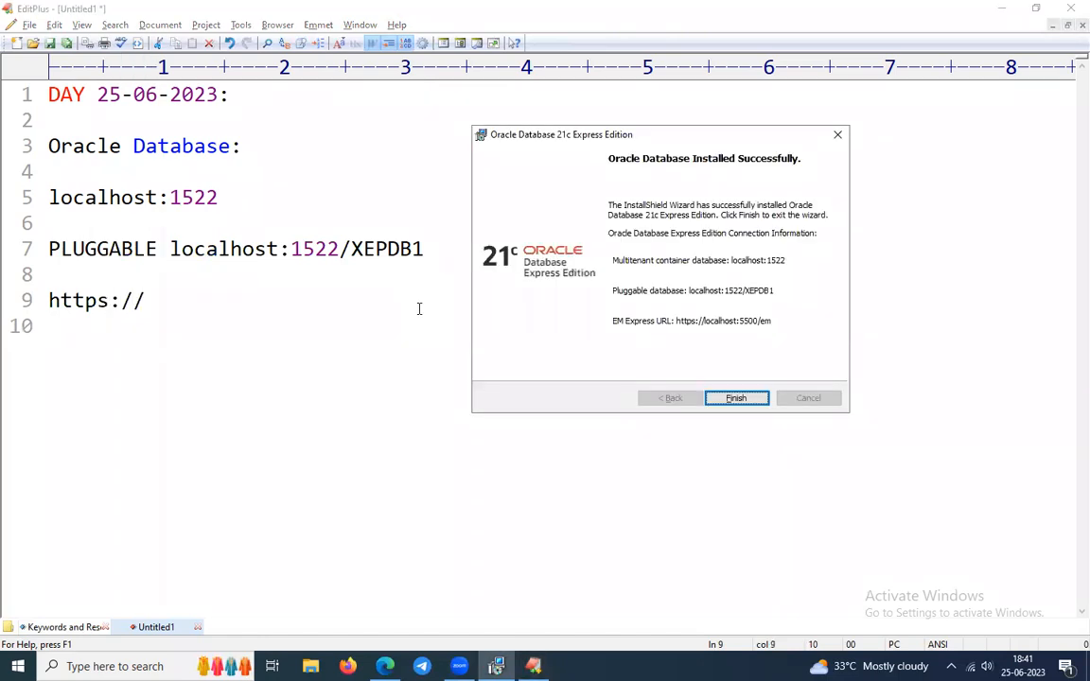
key("alt+Tab")
type("localhost")
key("alt+Tab")
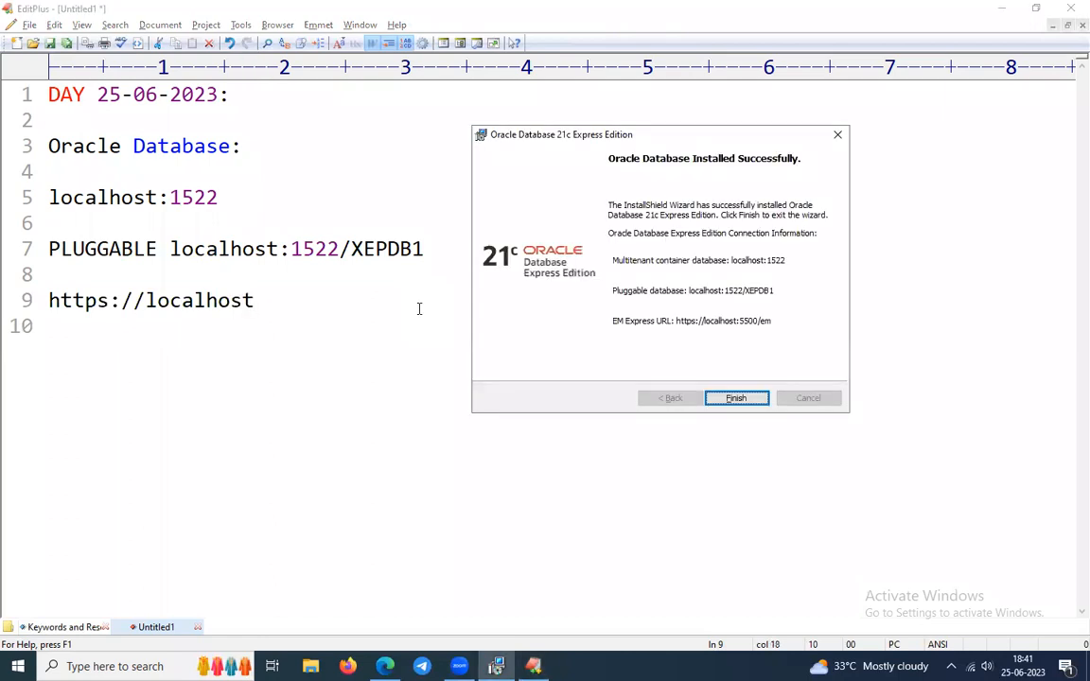
key("alt+Tab")
type(":5500")
key("alt+Tab")
key("alt+Tab")
type("/em")
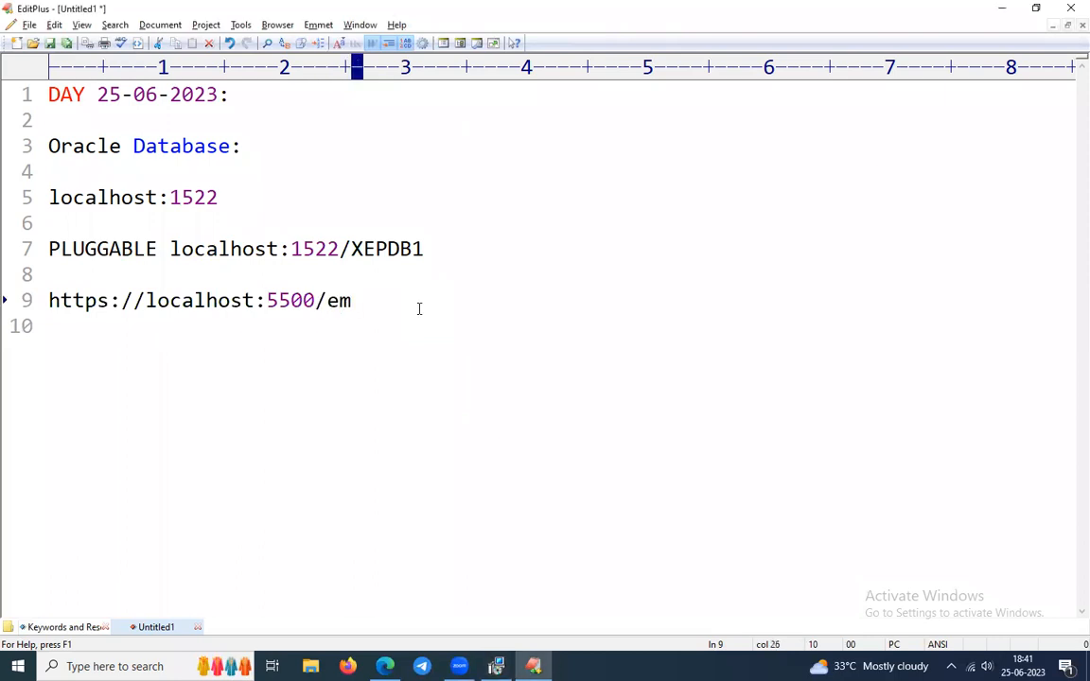
left_click_drag(419, 309, 23, 317)
key("ctrl+c")
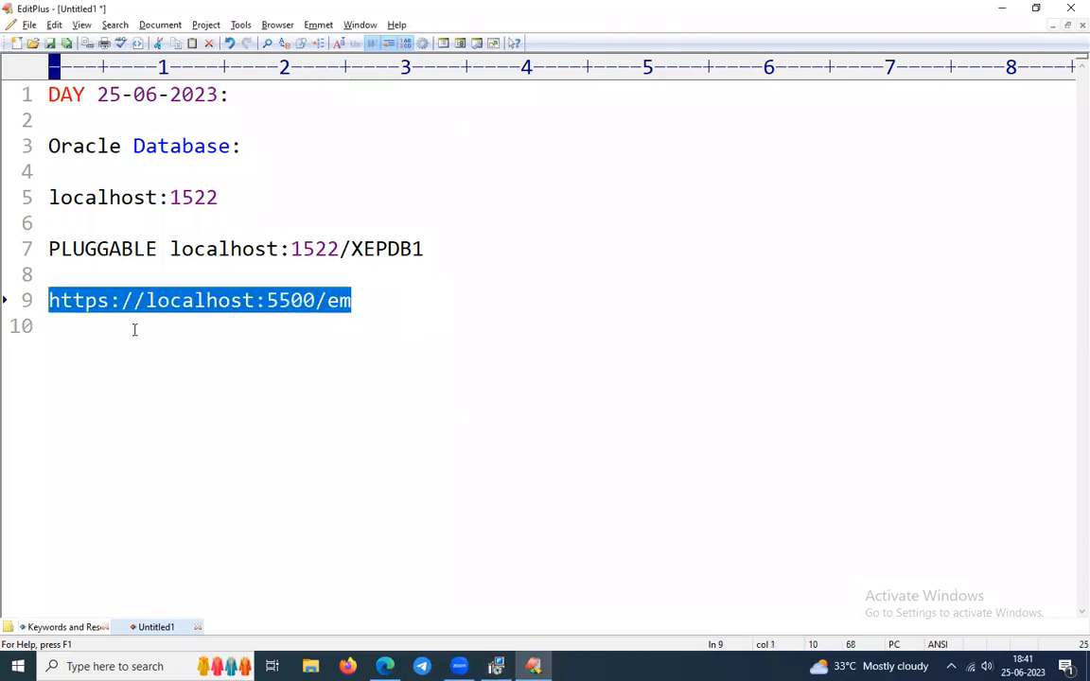
left_click(385, 666)
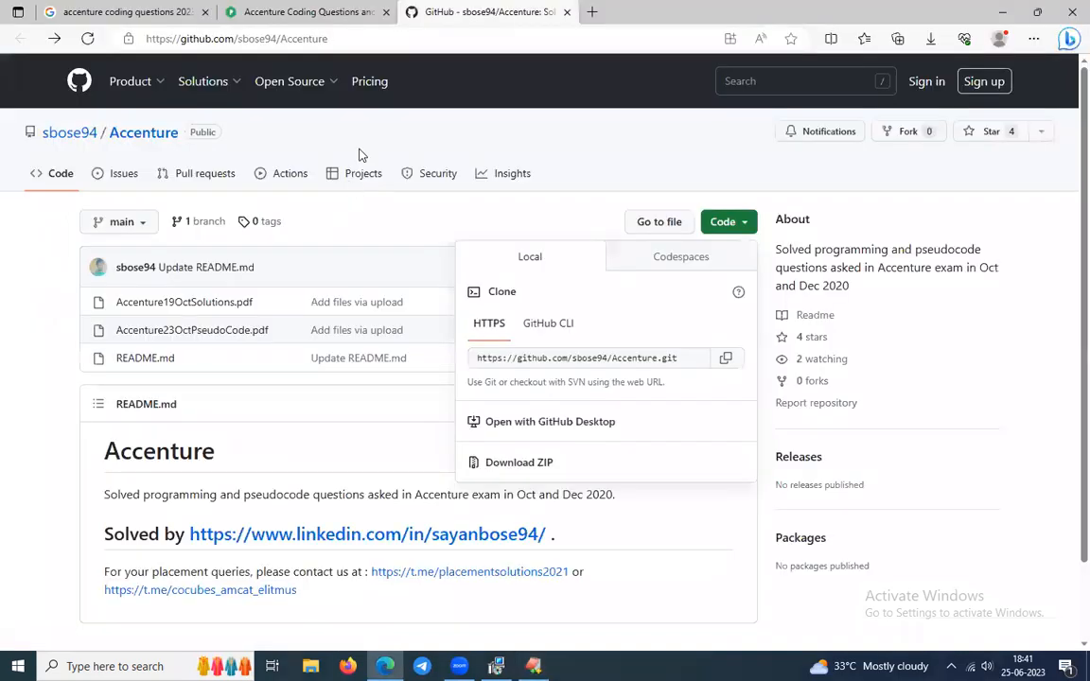
key("ctrl+t")
key("ctrl+v")
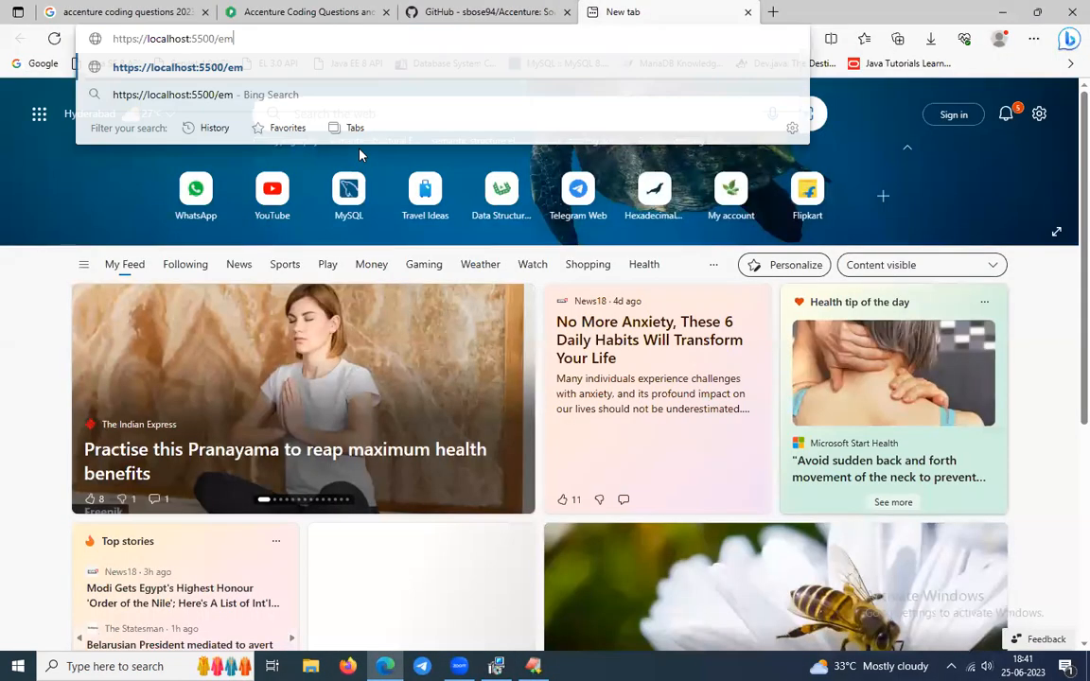
key("Return")
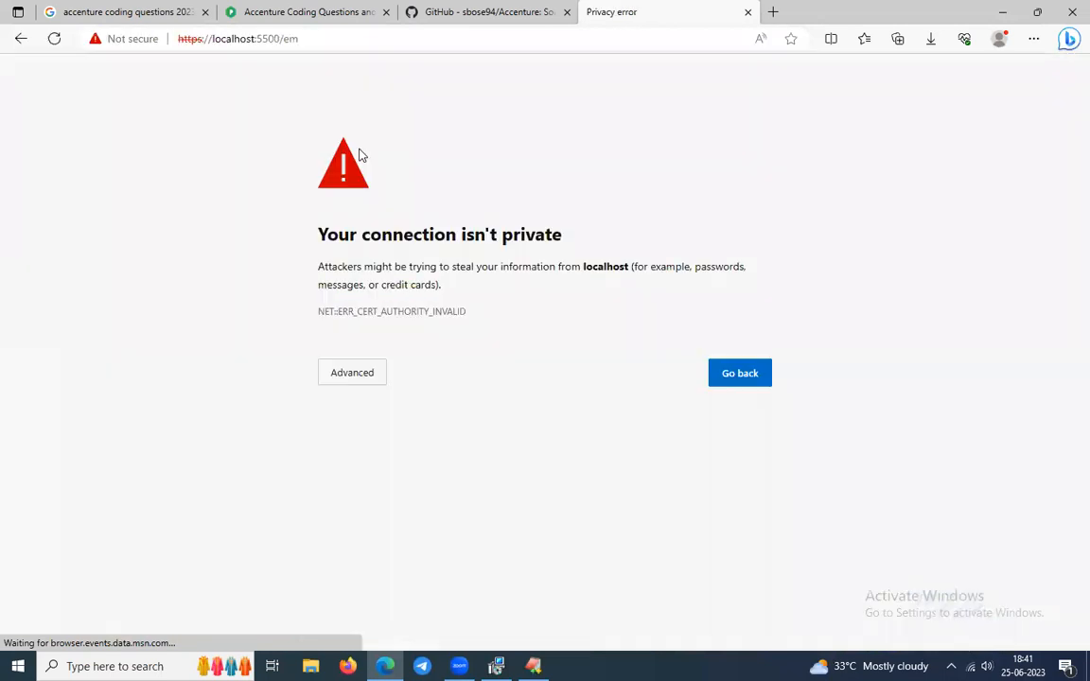
left_click(379, 379)
left_click(430, 490)
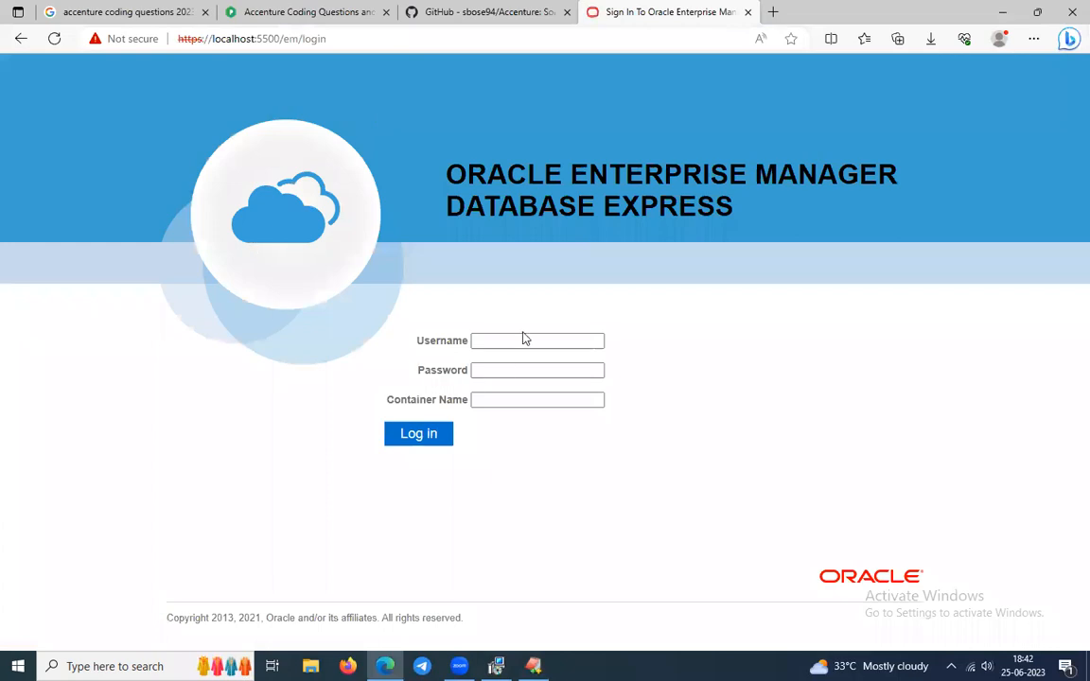
left_click(506, 369)
left_click(509, 402)
left_click(1002, 12)
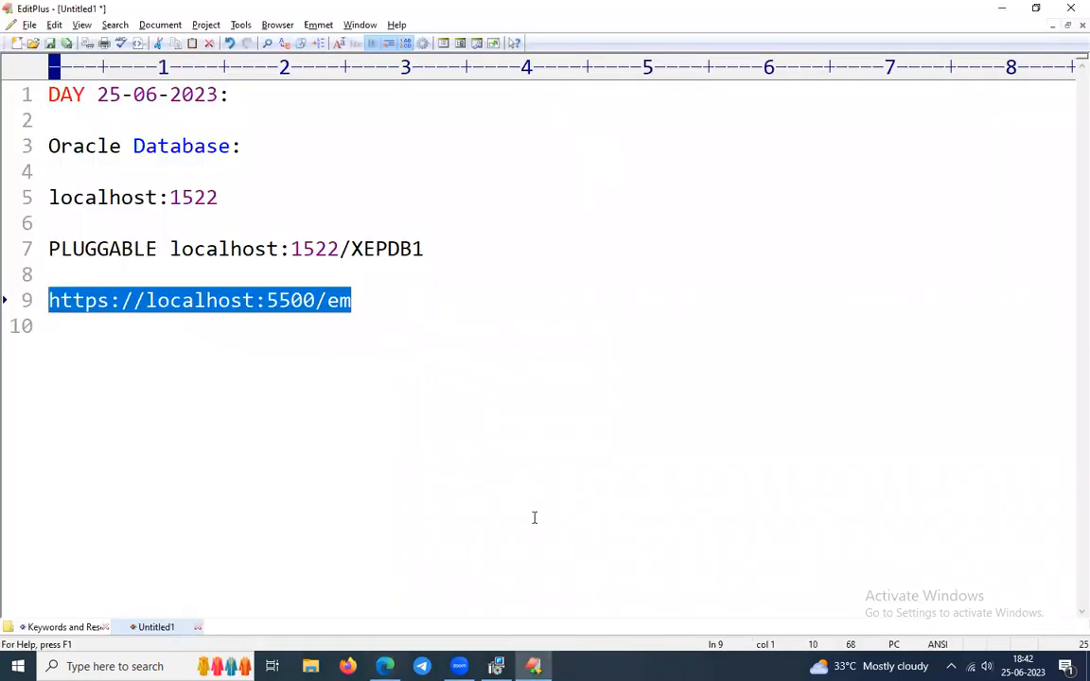
Finish and close the XE installer's Installed Successfully dialog, then bring the EditPlus notes back.
mouse_move(496, 666)
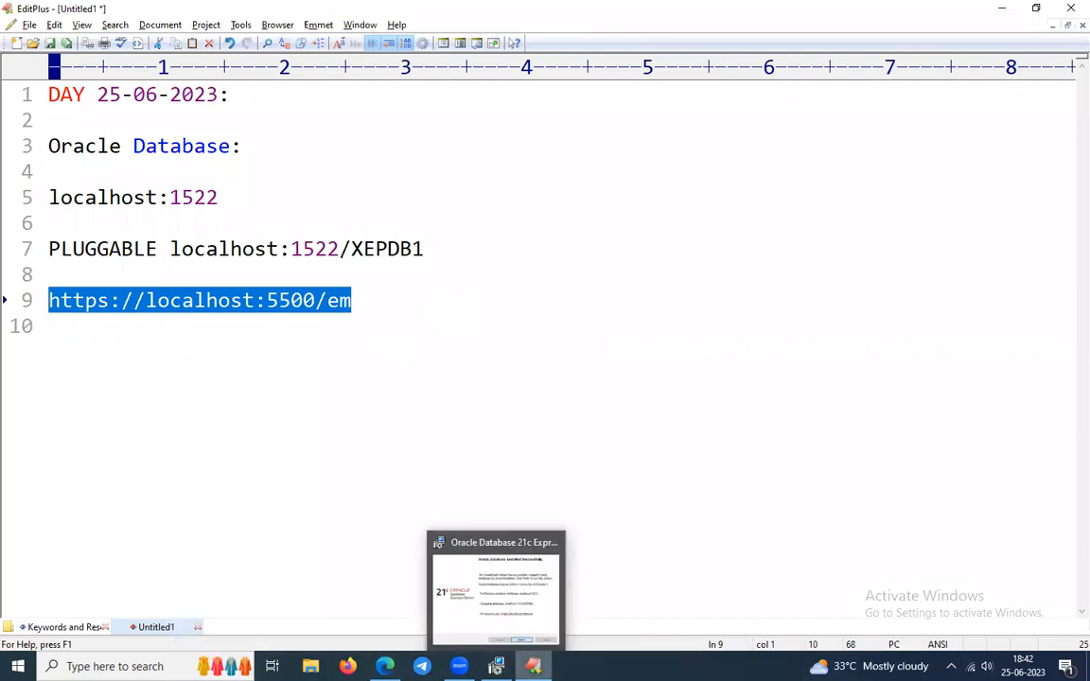
left_click(496, 587)
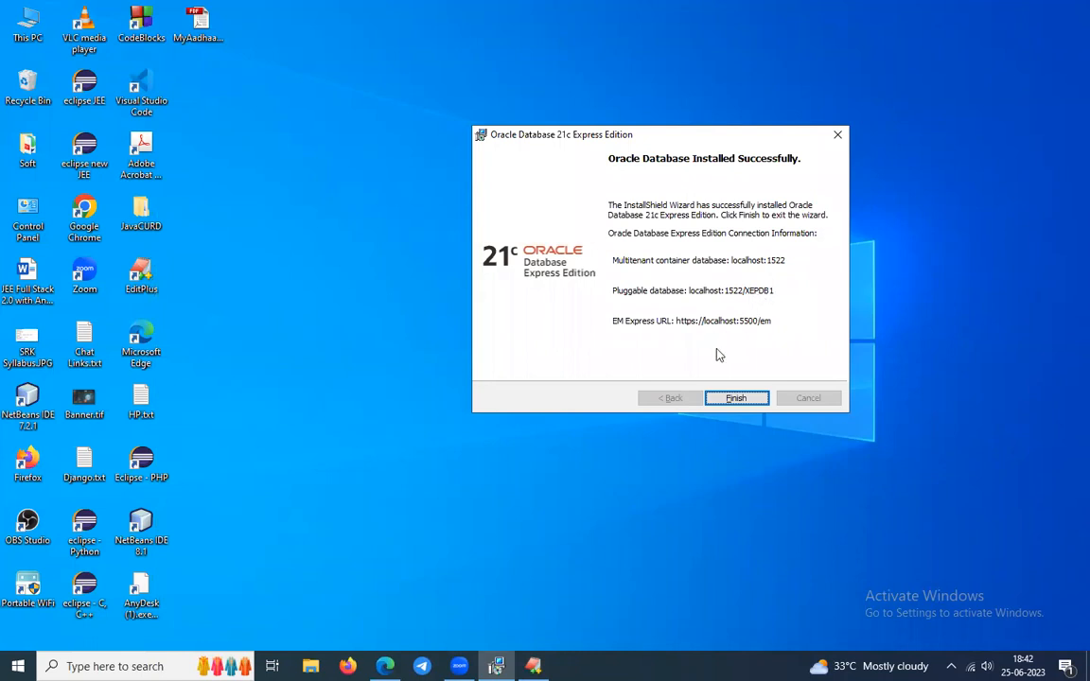
left_click(764, 398)
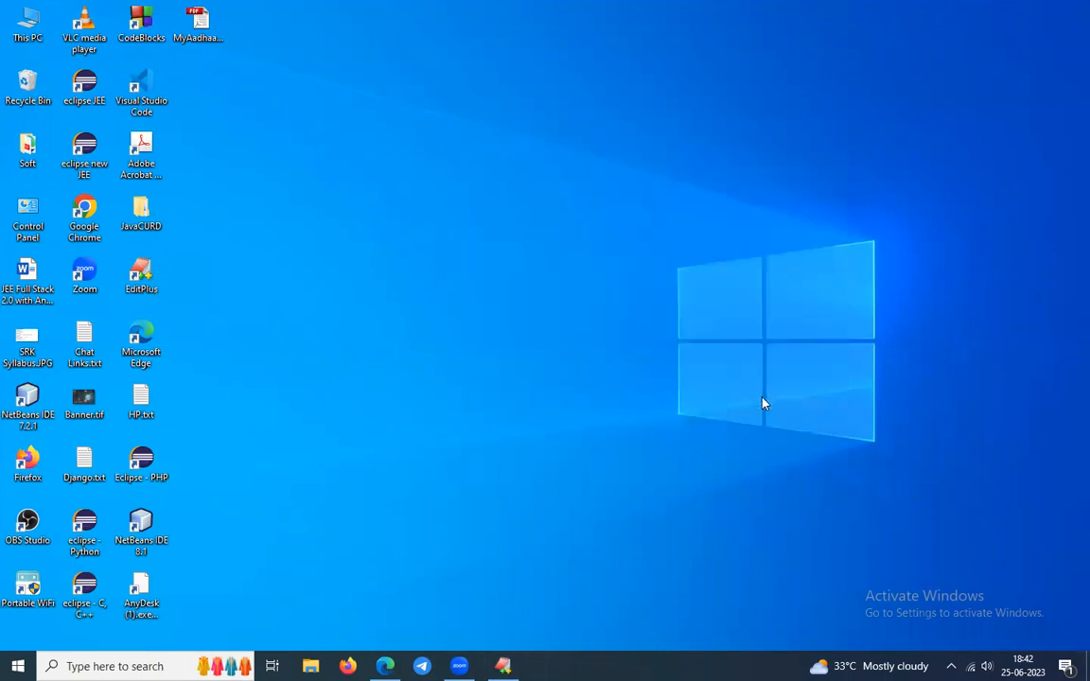
left_click(497, 666)
Minimize the EditPlus notes window and look through the Windows search panel's app results.
left_click(497, 667)
left_click(497, 666)
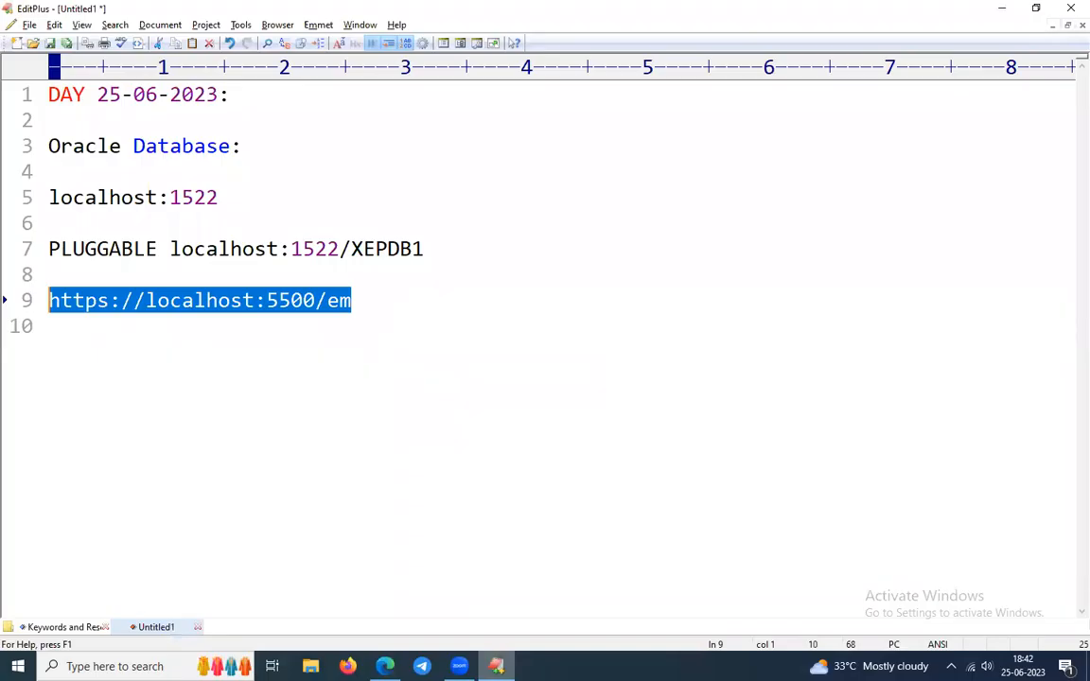
left_click(497, 666)
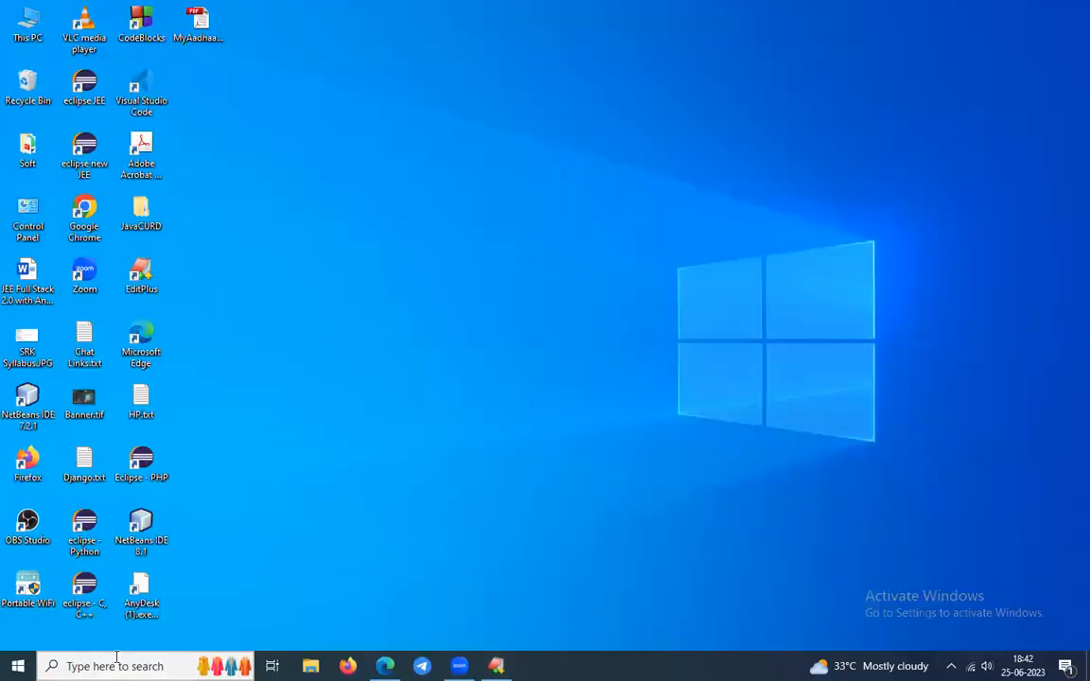
left_click(103, 663)
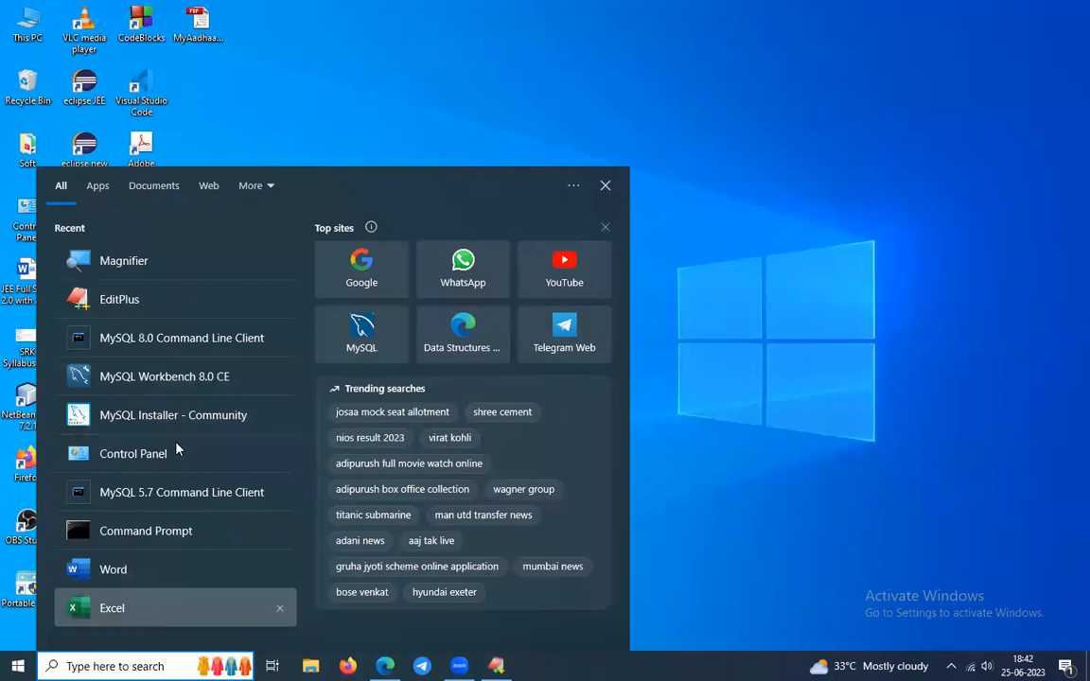
left_click(90, 181)
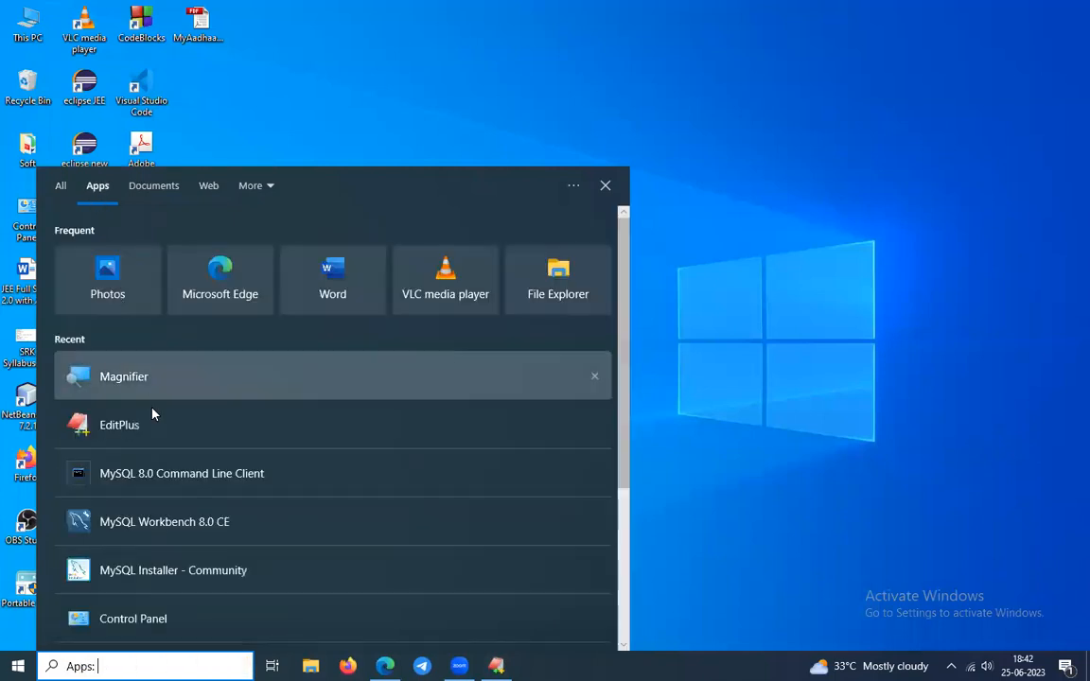
left_click(56, 185)
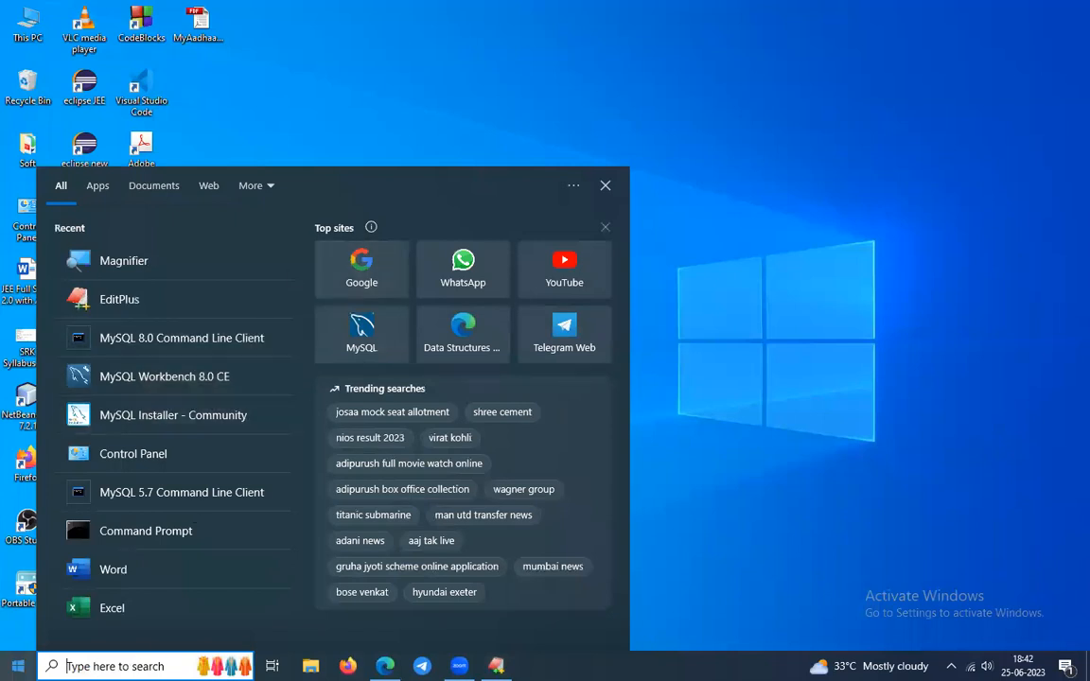
key("Escape")
Launch SQL Plus from the Oracle - OraDB21Home1 folder in the Start menu app list.
key("super")
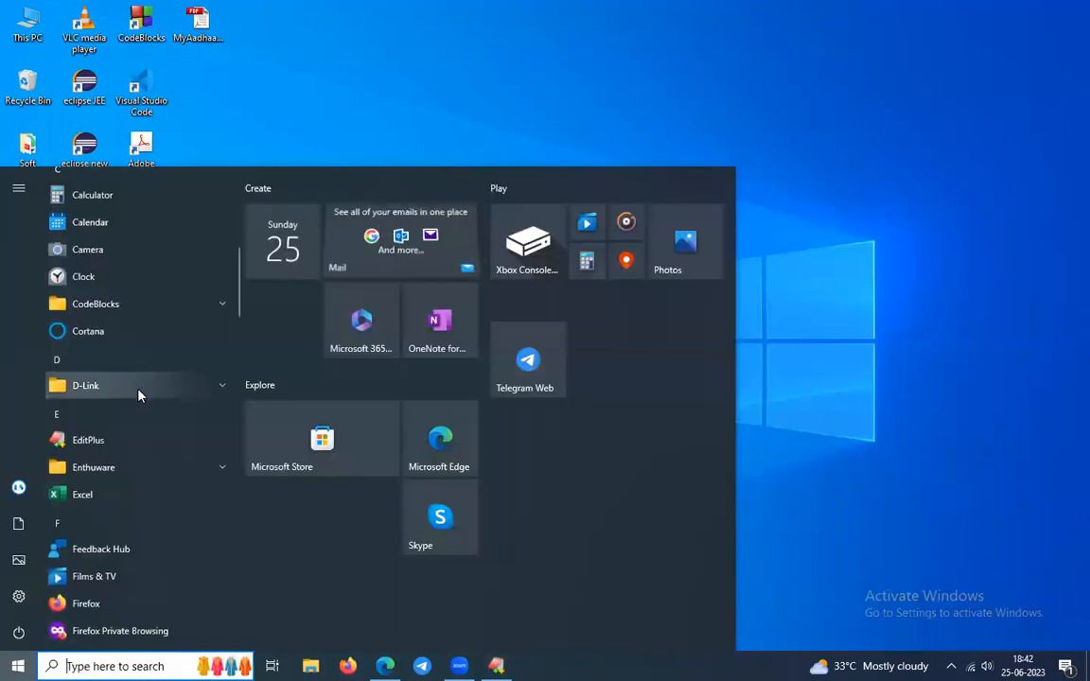
scroll(139, 391, "down", 4)
scroll(139, 396, "down", 4)
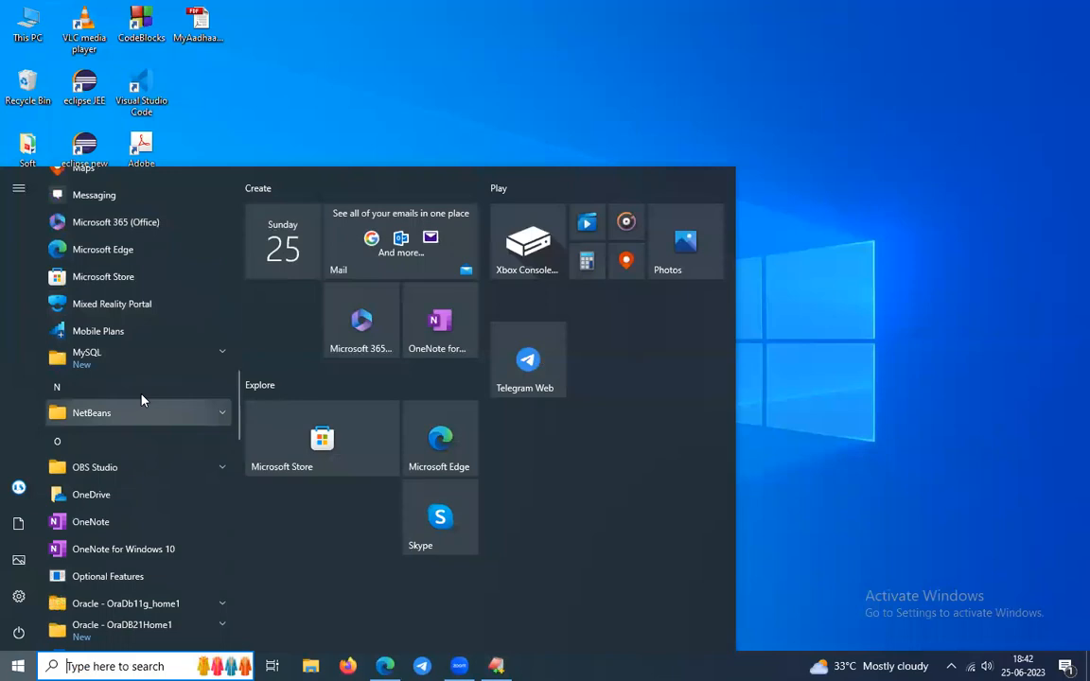
scroll(143, 457, "down", 4)
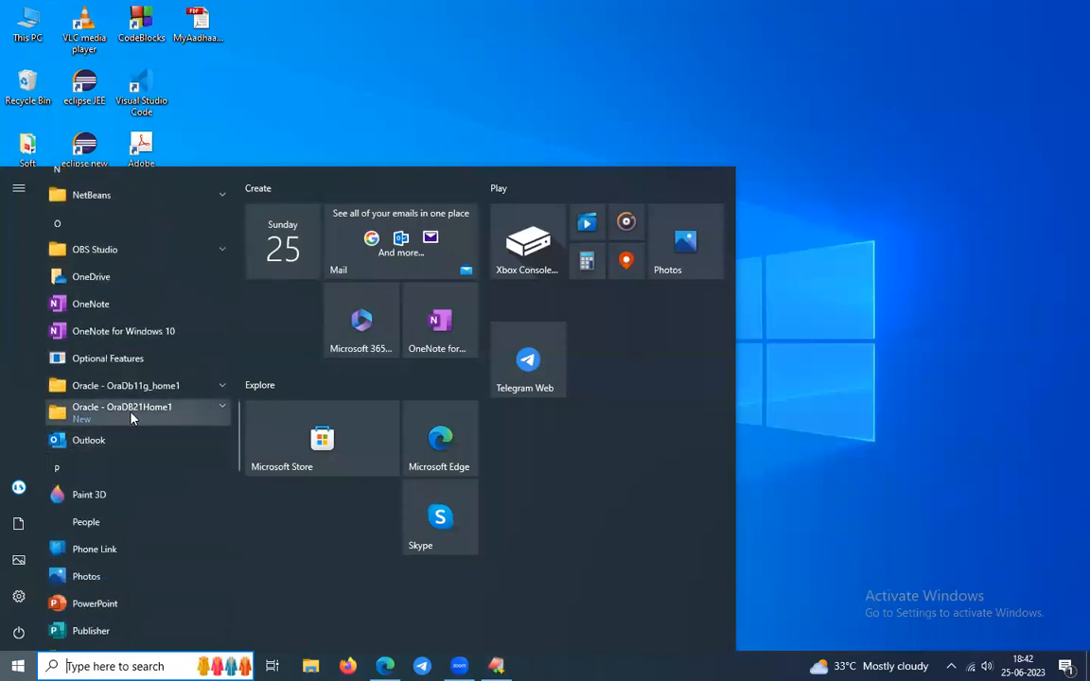
left_click(137, 417)
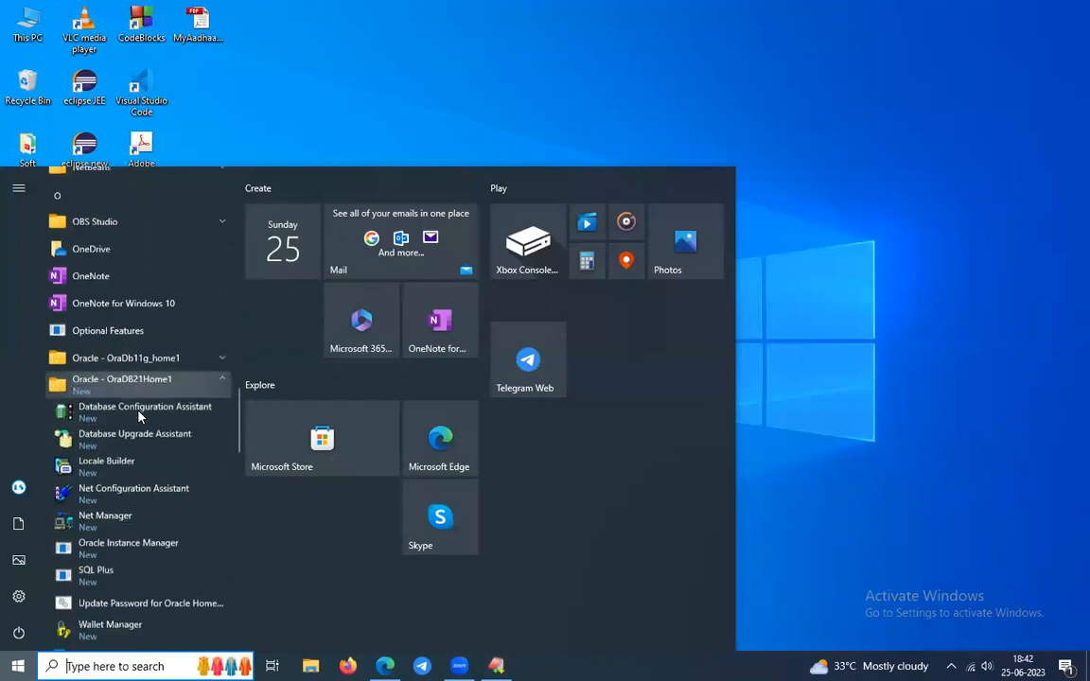
scroll(137, 417, "down", 3)
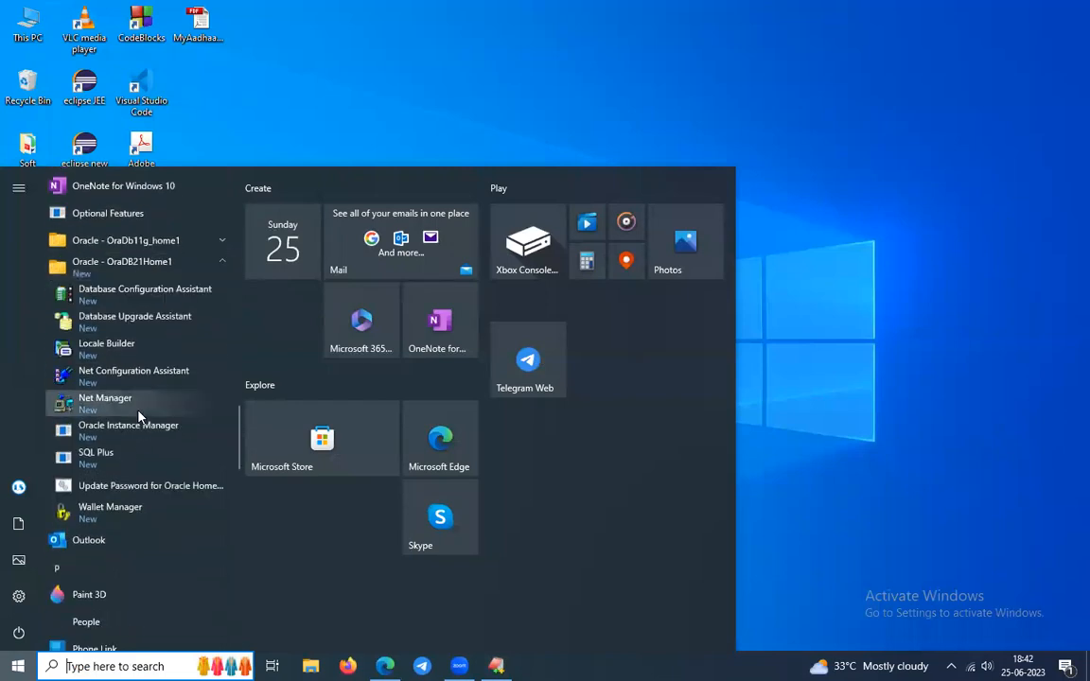
left_click(122, 460)
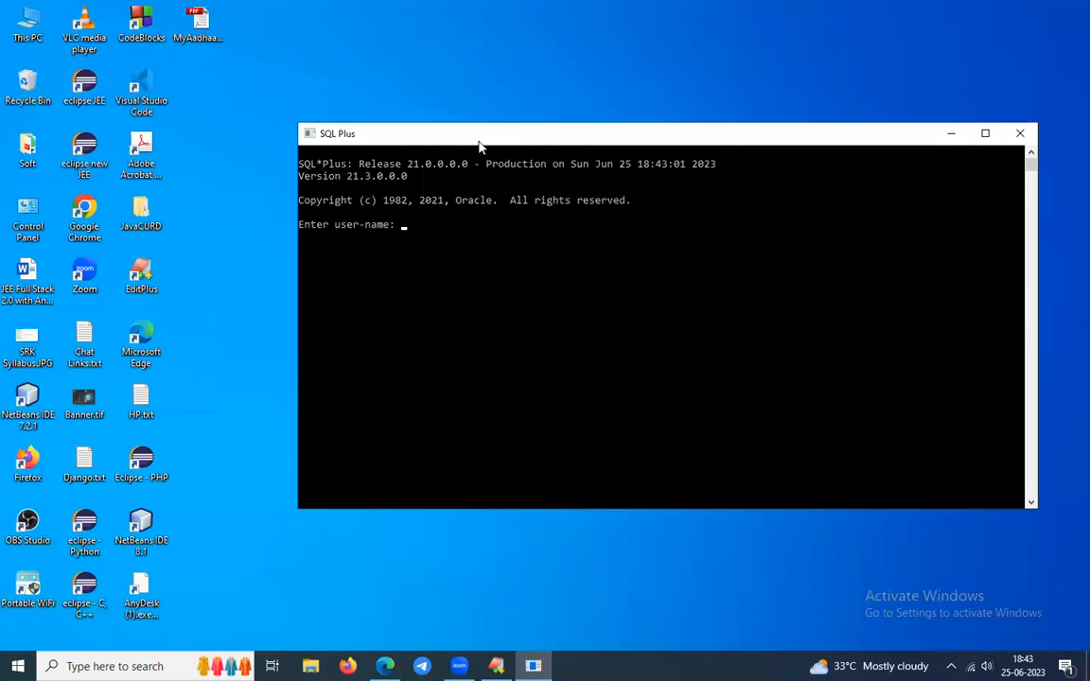
Set the SQL*Plus console font to Lucida Console, size 28, and dismiss the shortcut update error.
right_click(508, 142)
left_click(547, 288)
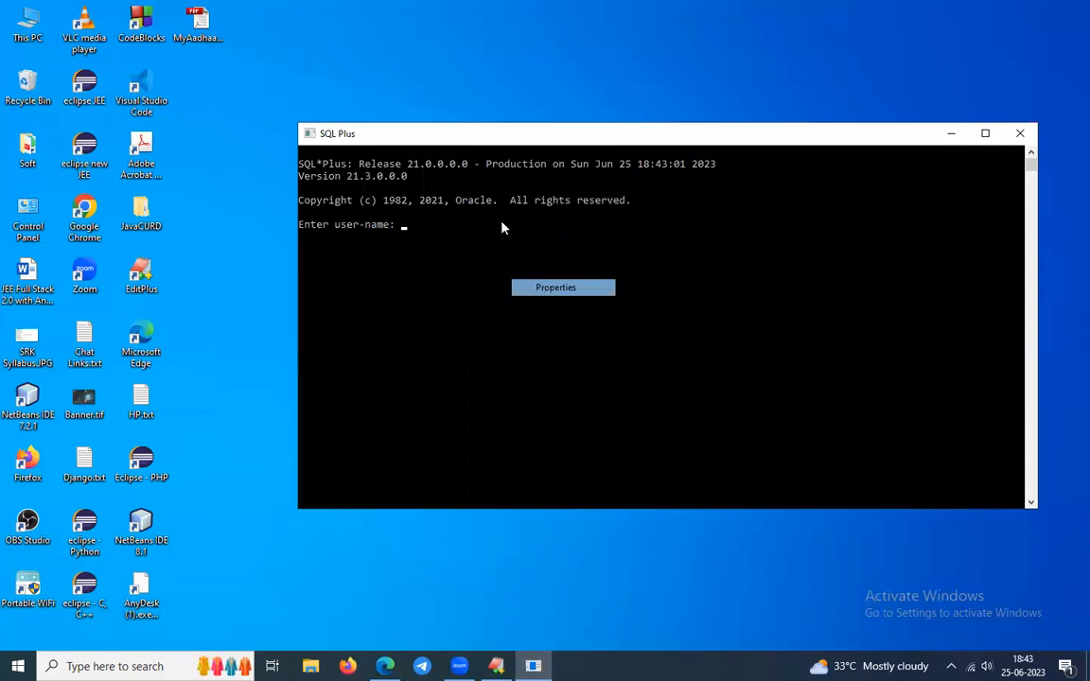
left_click(370, 171)
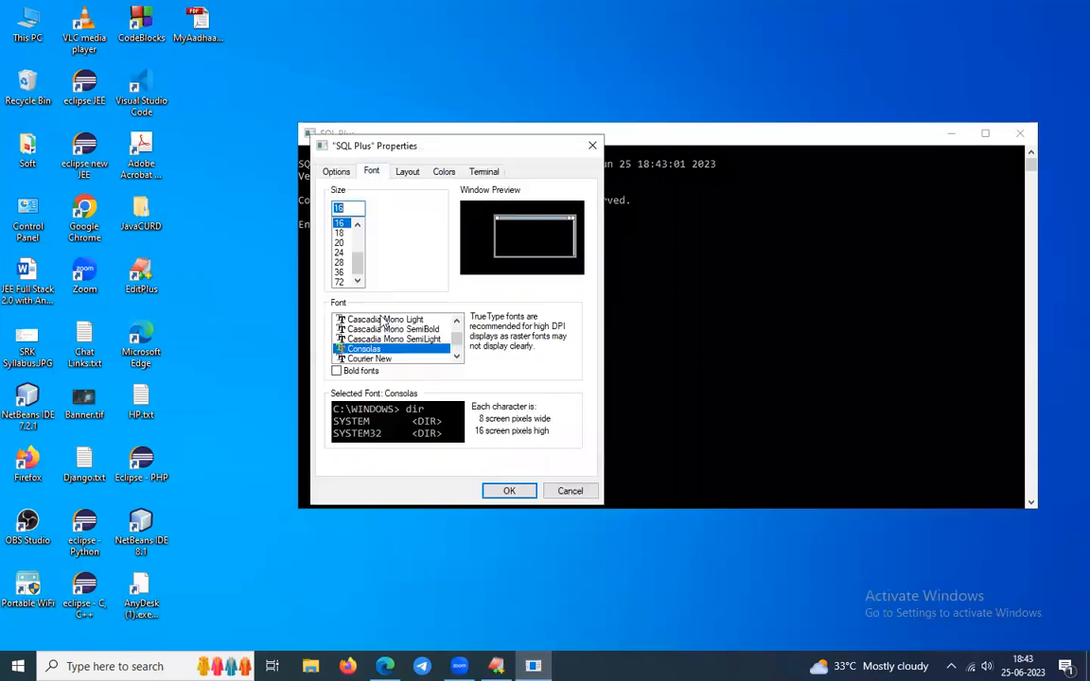
left_click(339, 262)
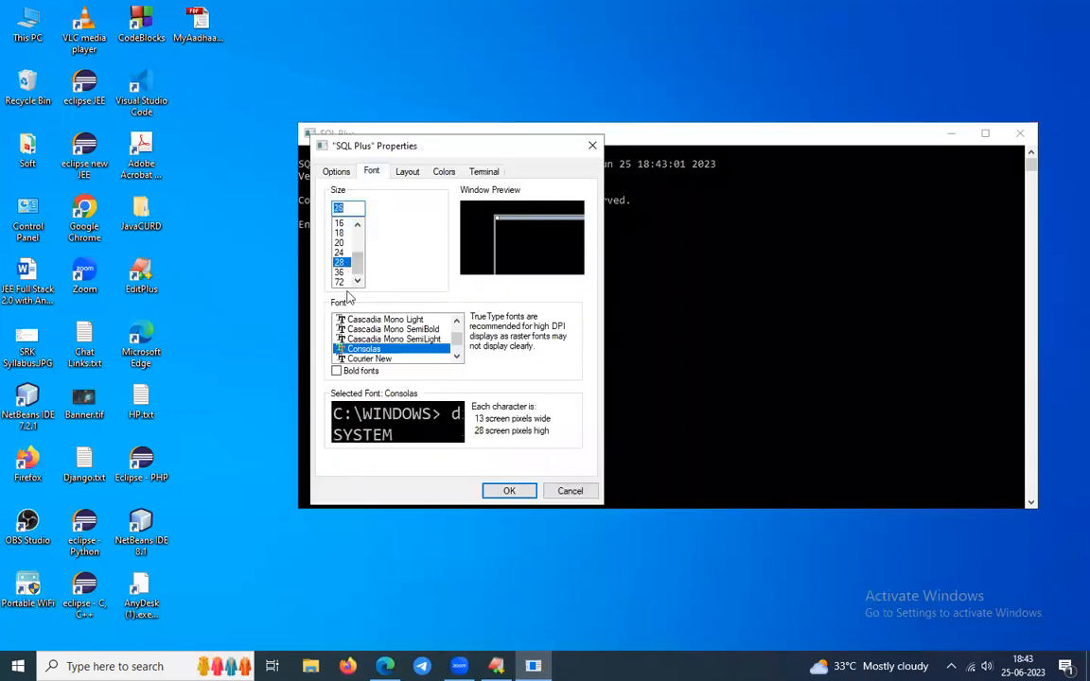
scroll(395, 352, "down", 1)
left_click(378, 339)
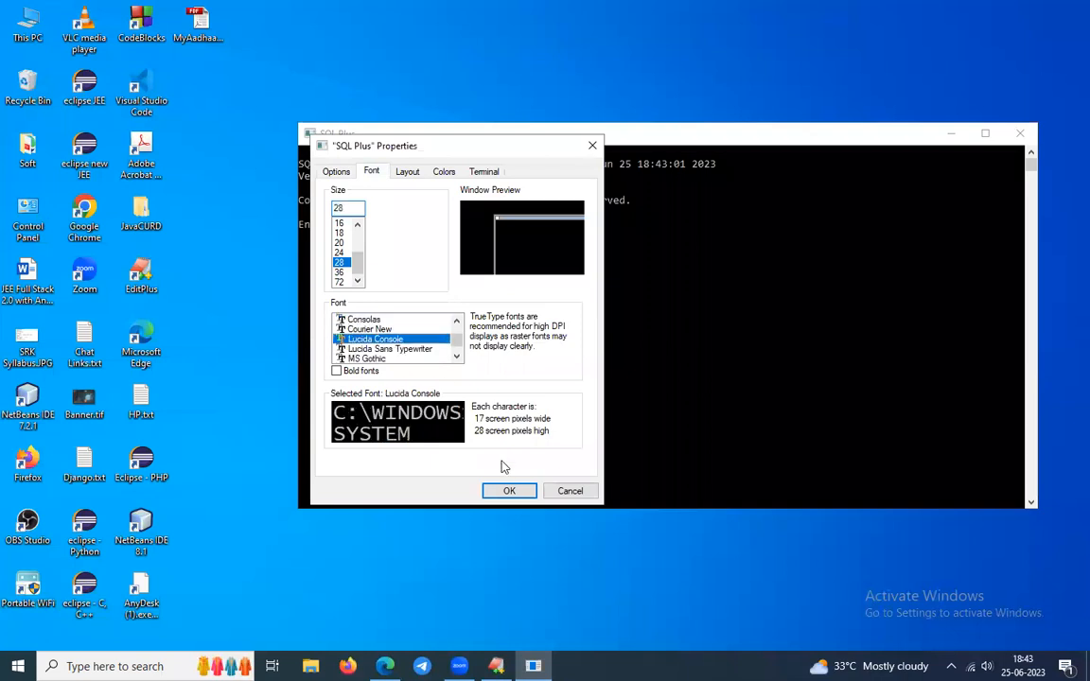
left_click(510, 490)
left_click(652, 402)
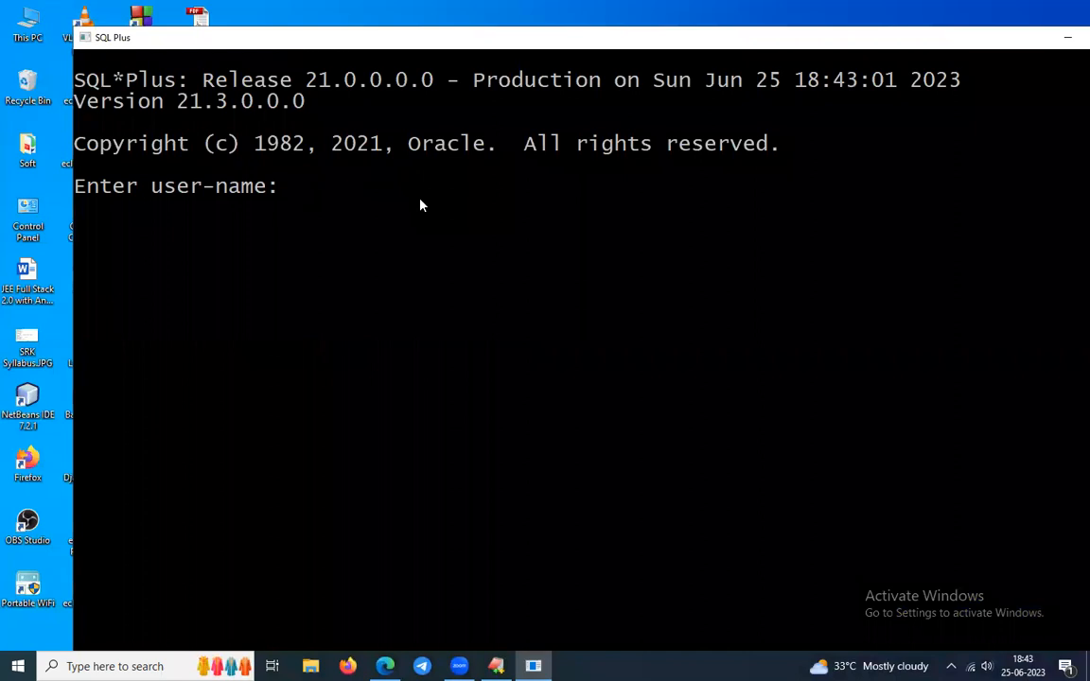
Attempt a SQL*Plus login as sys, which is refused with ORA-28009.
type("sys/")
key("BackSpace")
key("Return")
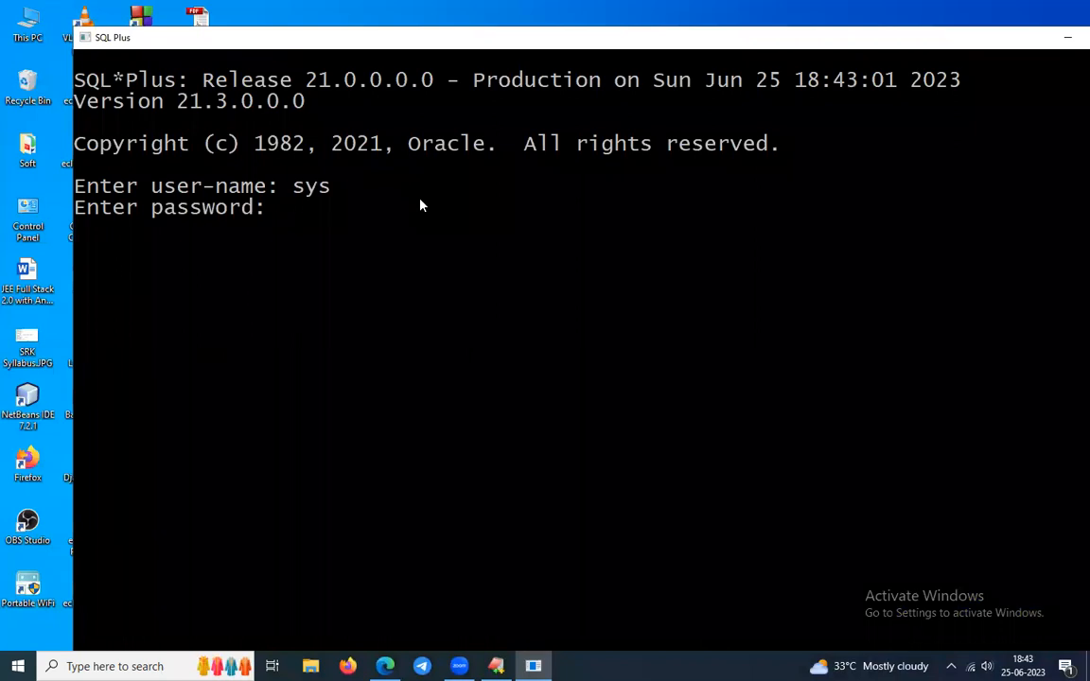
key("Return")
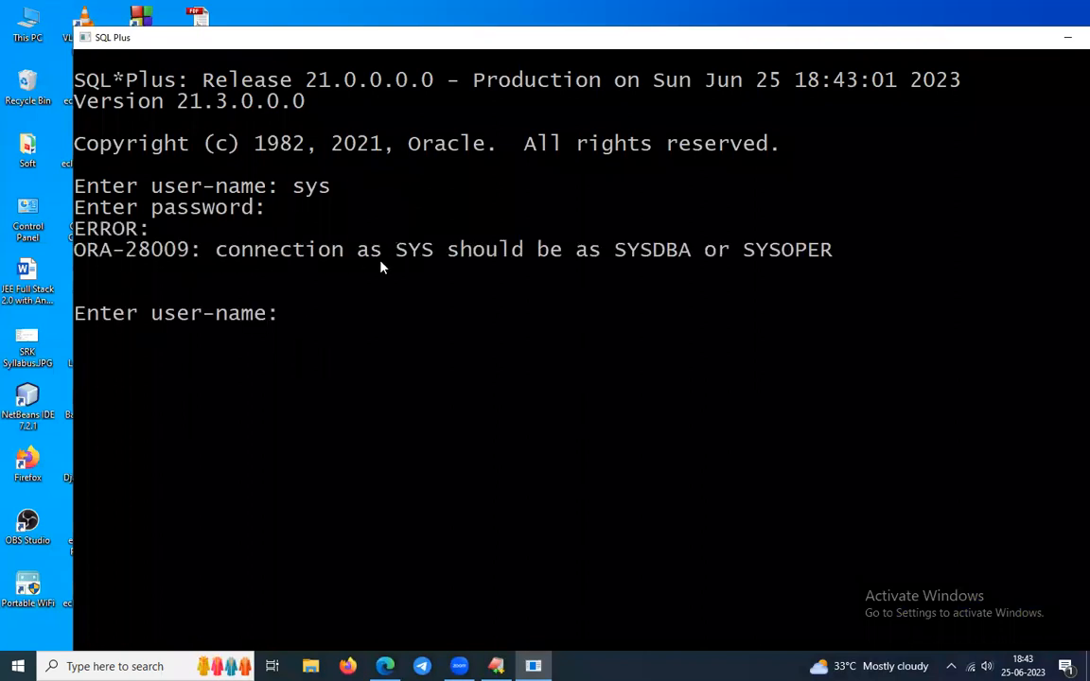
Log in as system and highlight the database edition and user name in the output.
type("system")
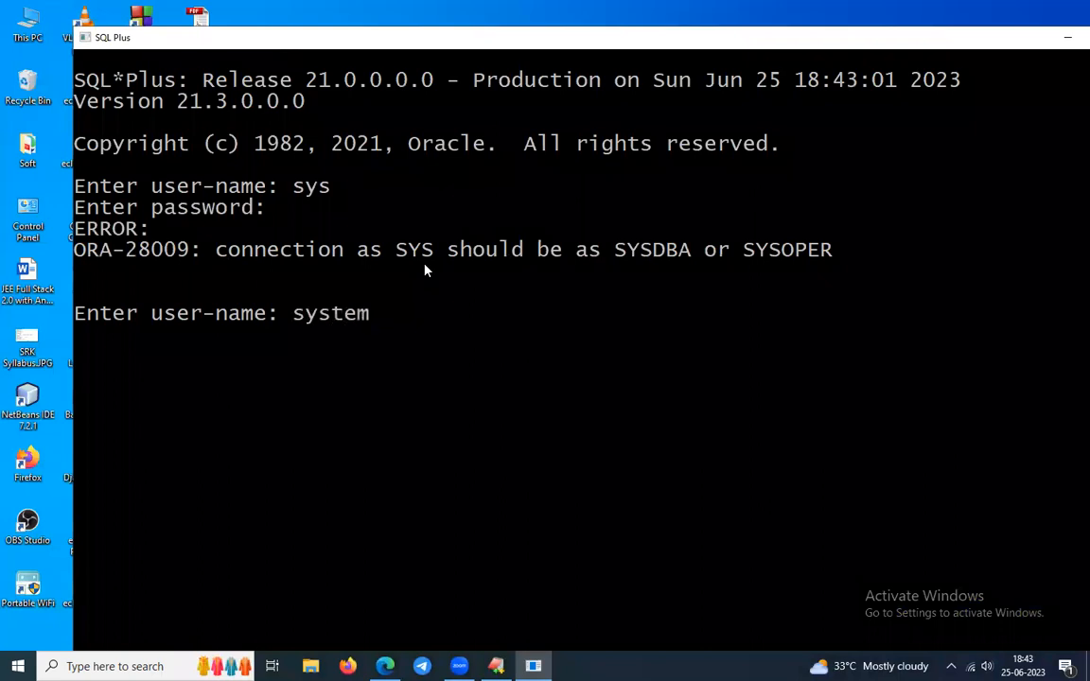
key("Return")
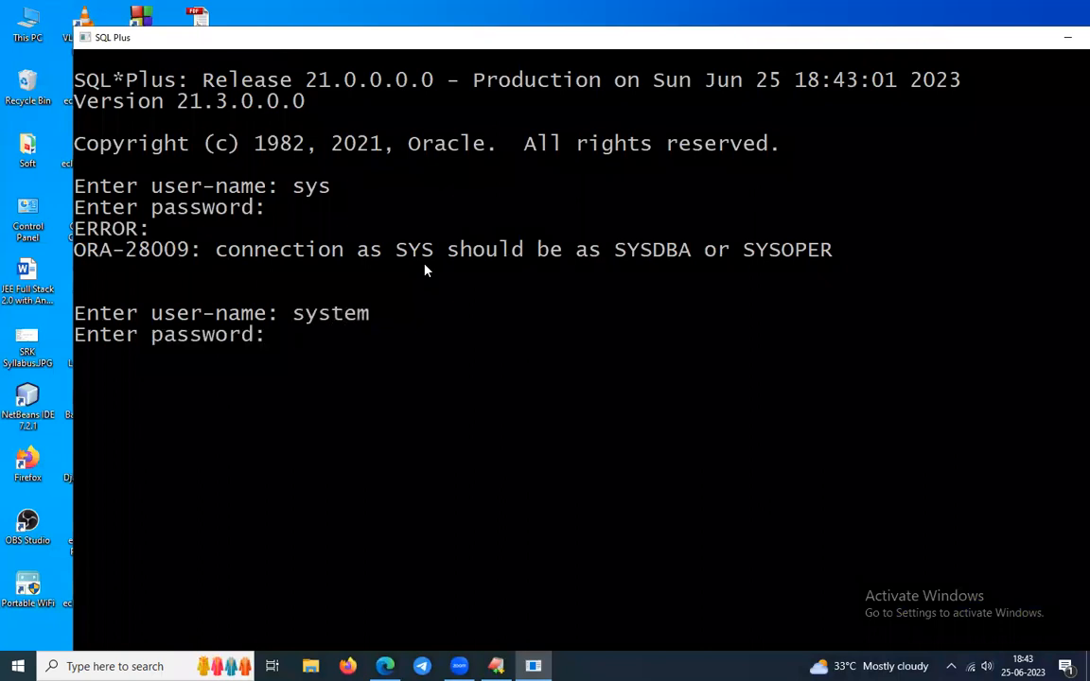
key("Return")
scroll(403, 271, "down", 2)
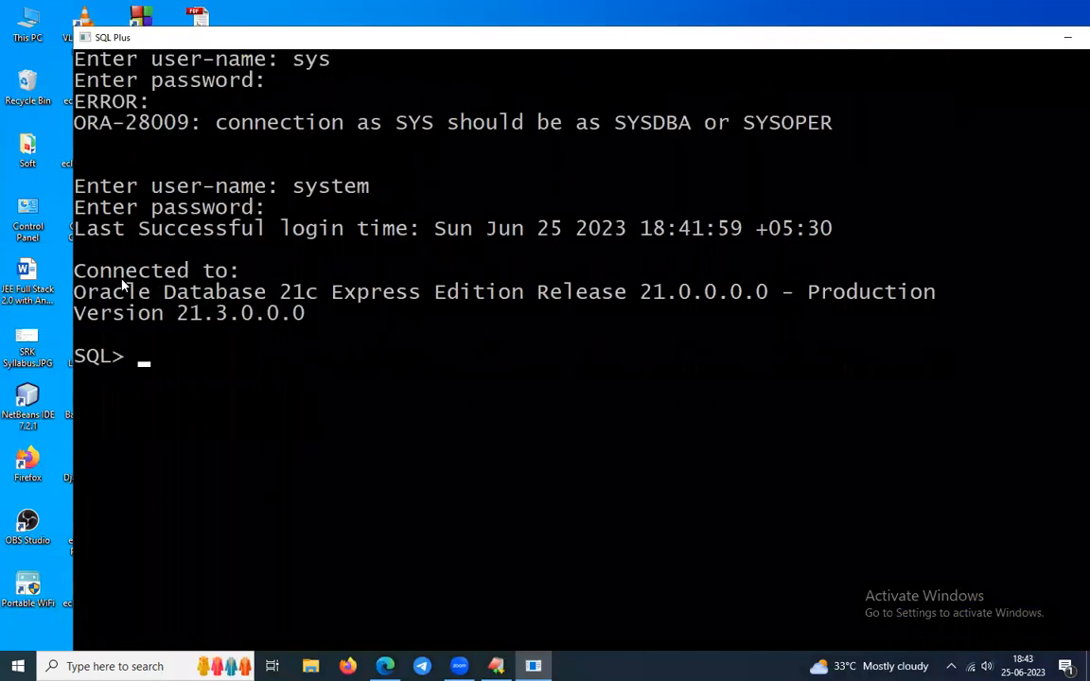
left_click_drag(74, 272, 238, 272)
left_click_drag(152, 292, 639, 295)
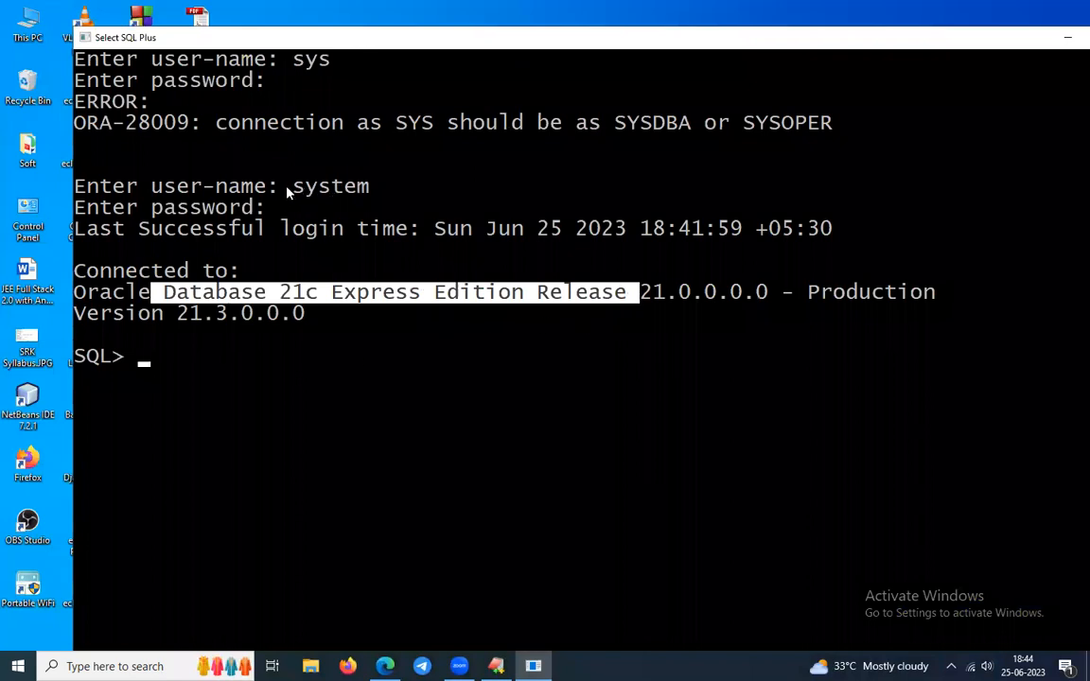
left_click_drag(281, 186, 421, 186)
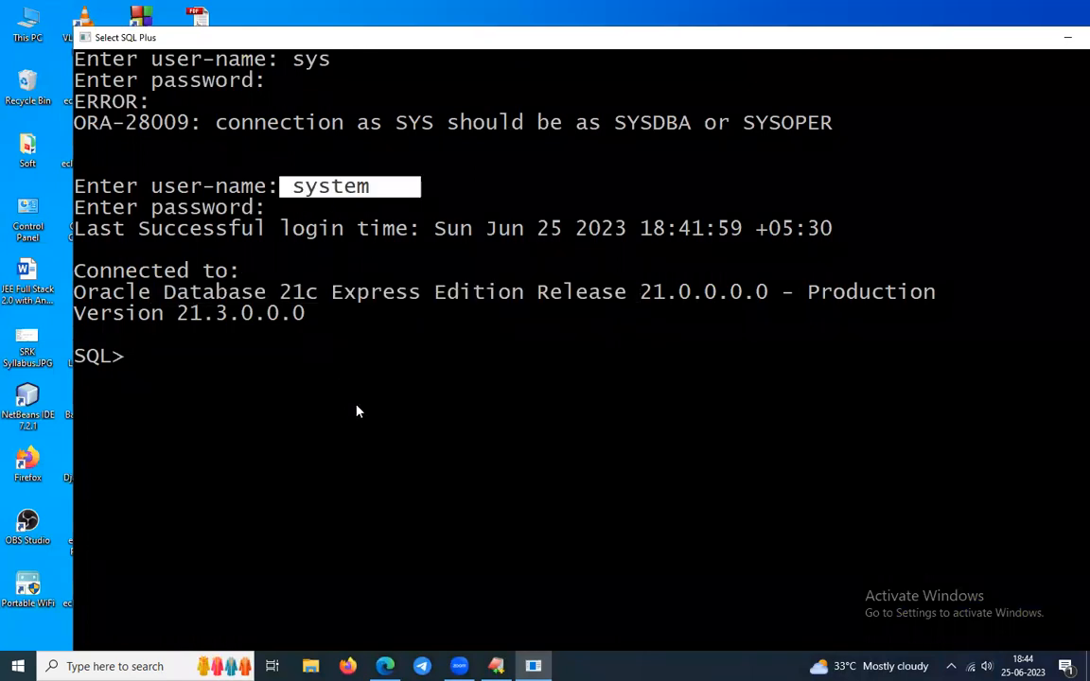
Reconnect with conn using the system account's credentials.
type("conn")
key("Return")
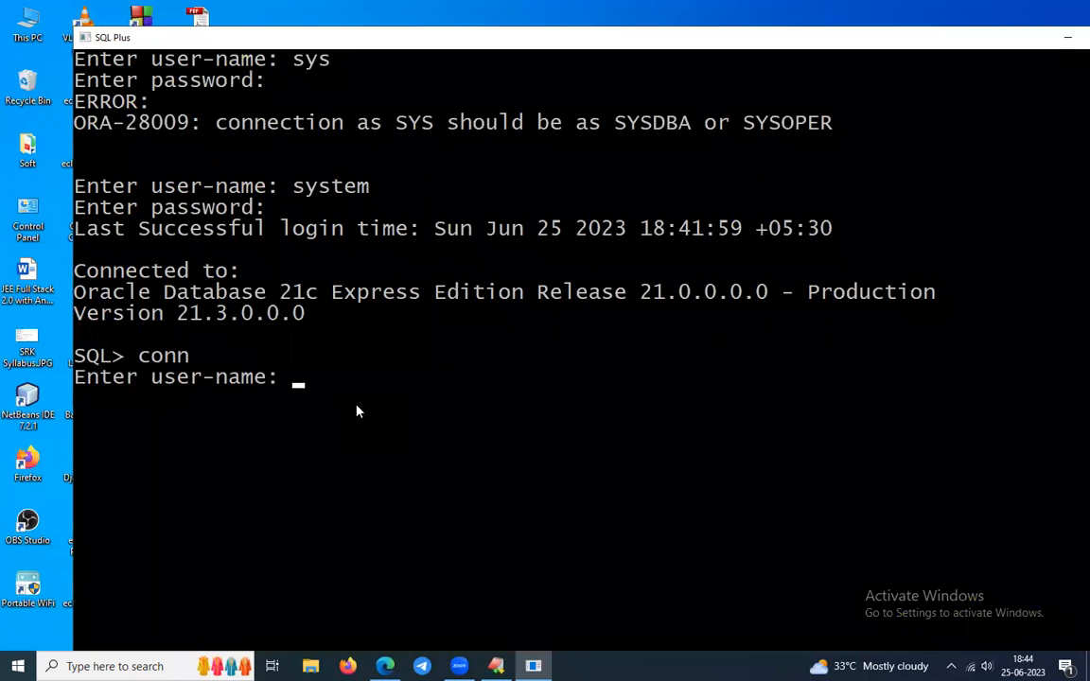
type("system/")
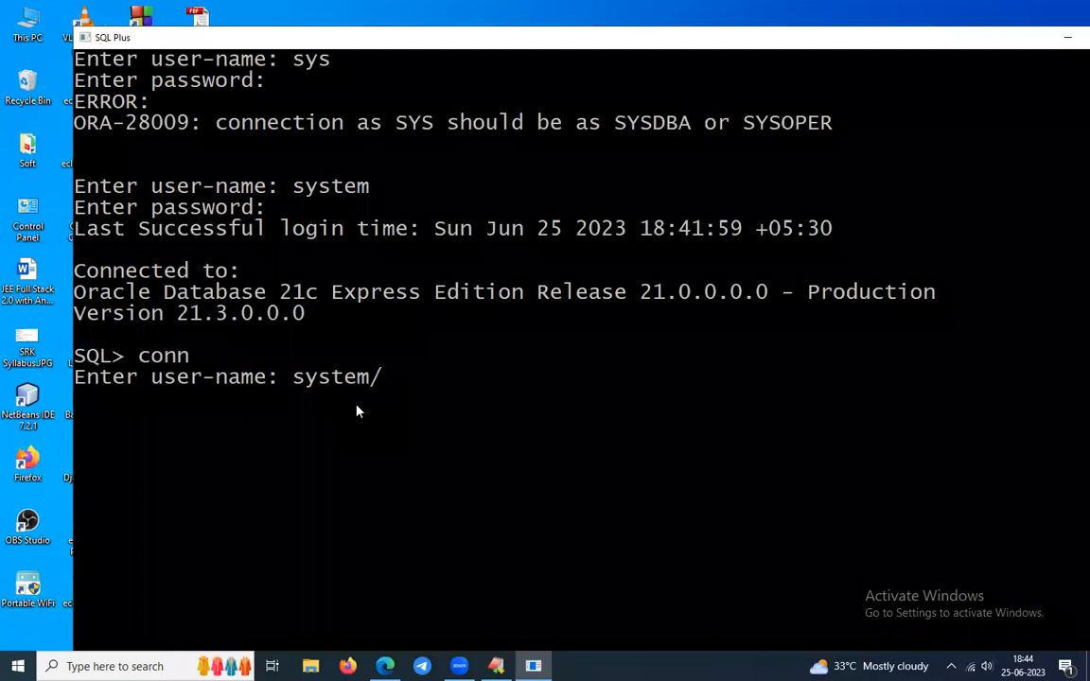
type("system")
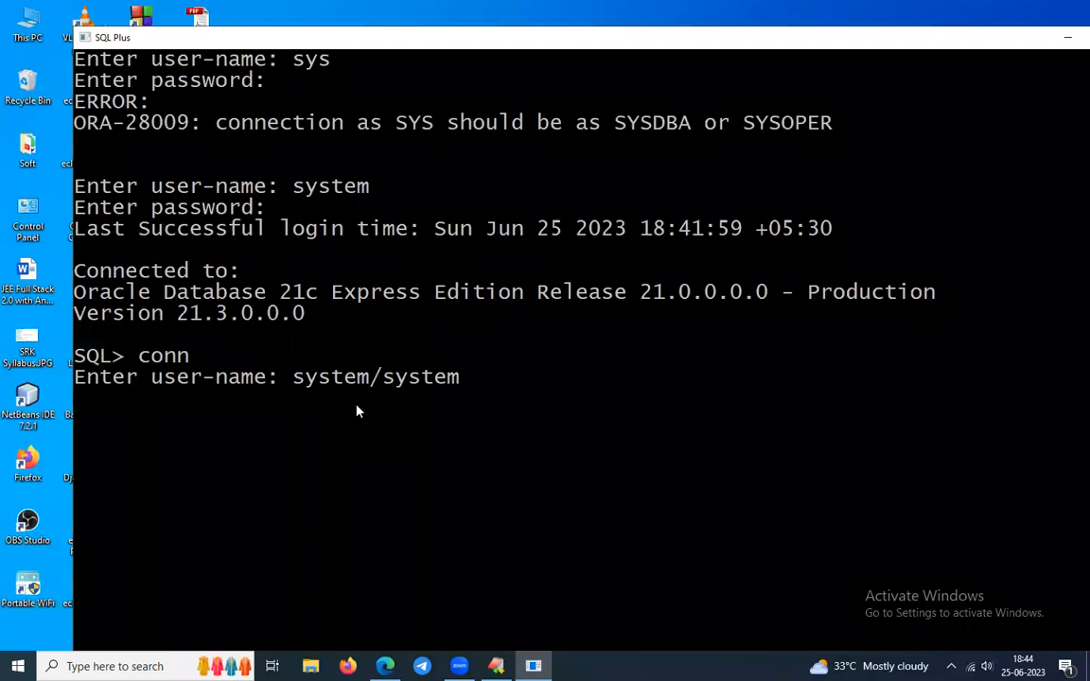
key("Return")
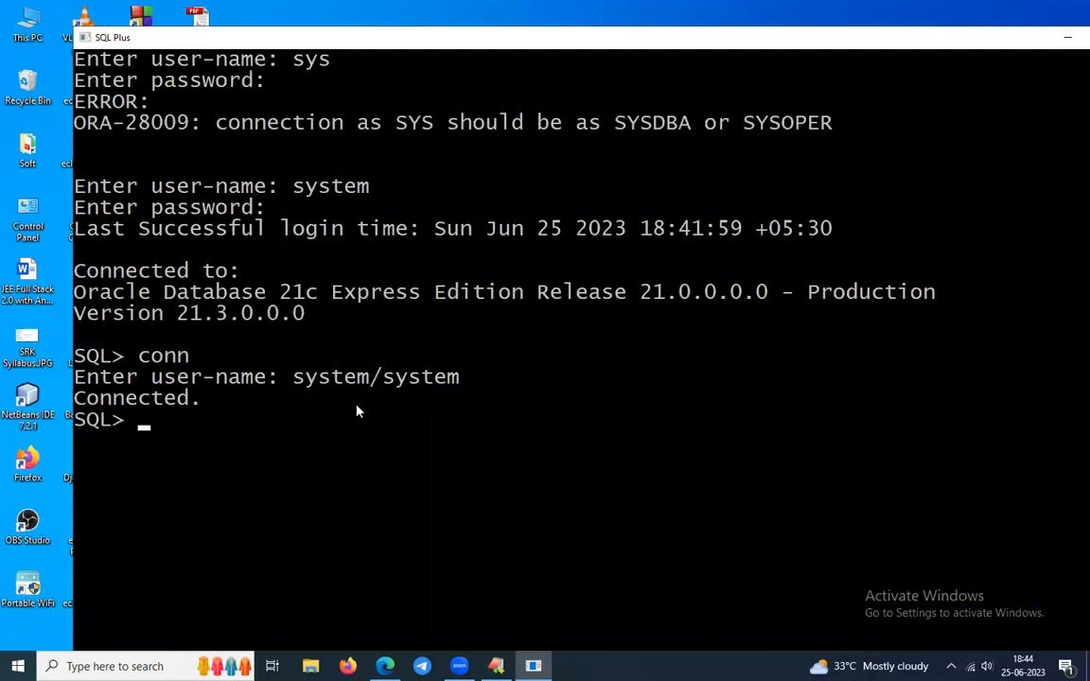
scroll(357, 411, "down", 3)
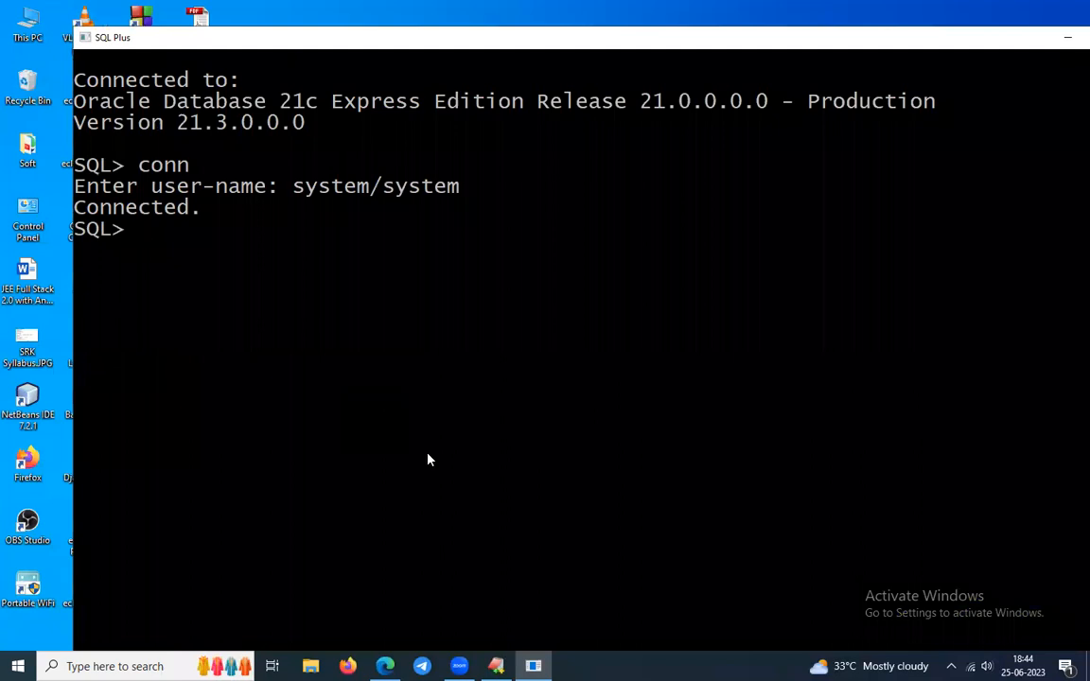
Run select * from tab; and re-run it in a maximized console, then restore the window size.
type("select * from tab")
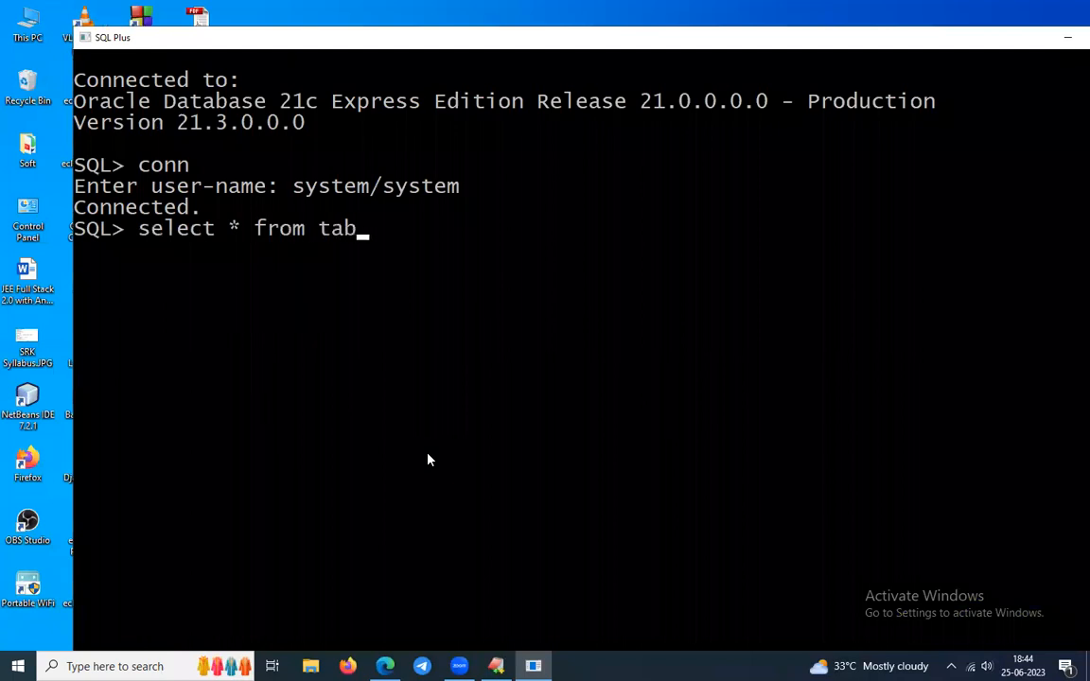
type(";")
key("Return")
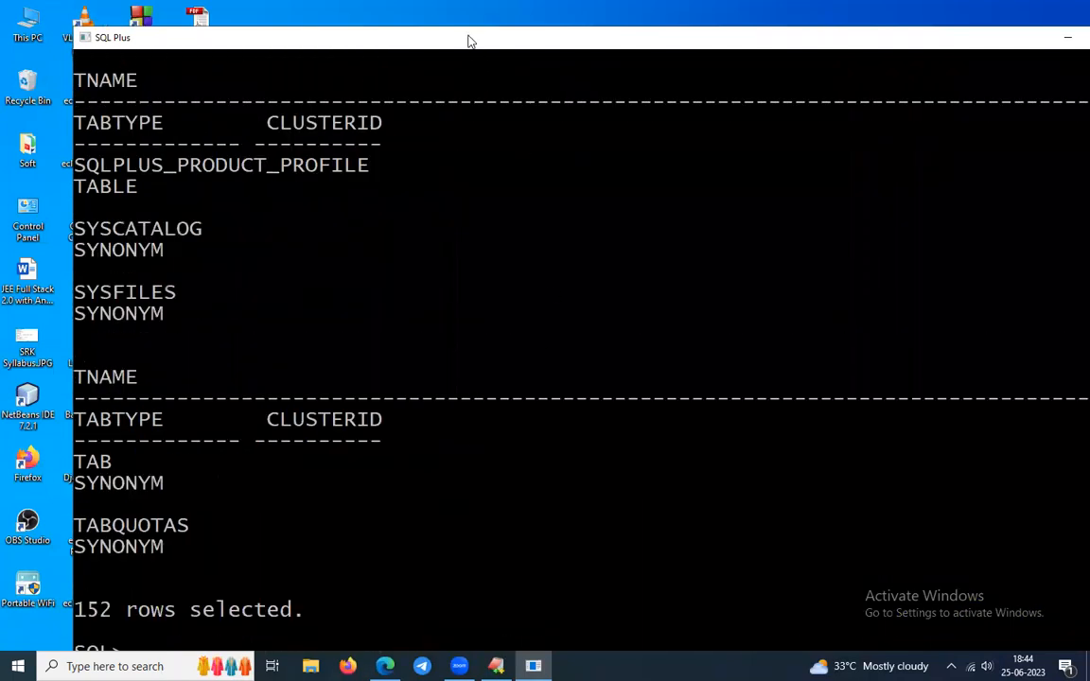
double_click(470, 41)
scroll(419, 275, "down", 5)
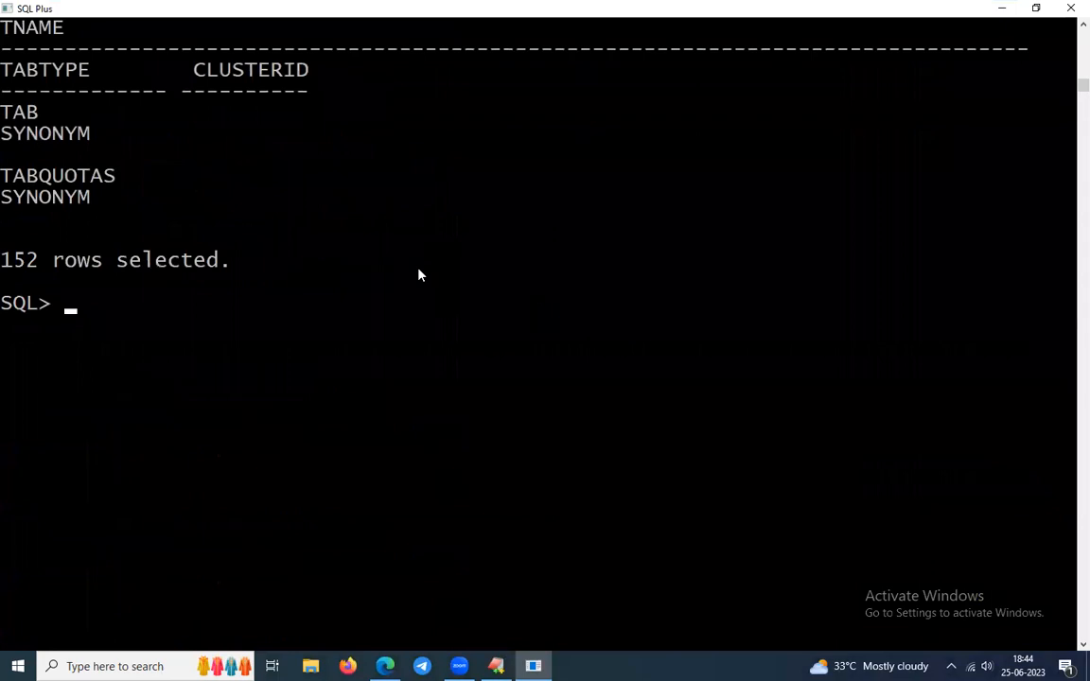
key("Up")
key("Return")
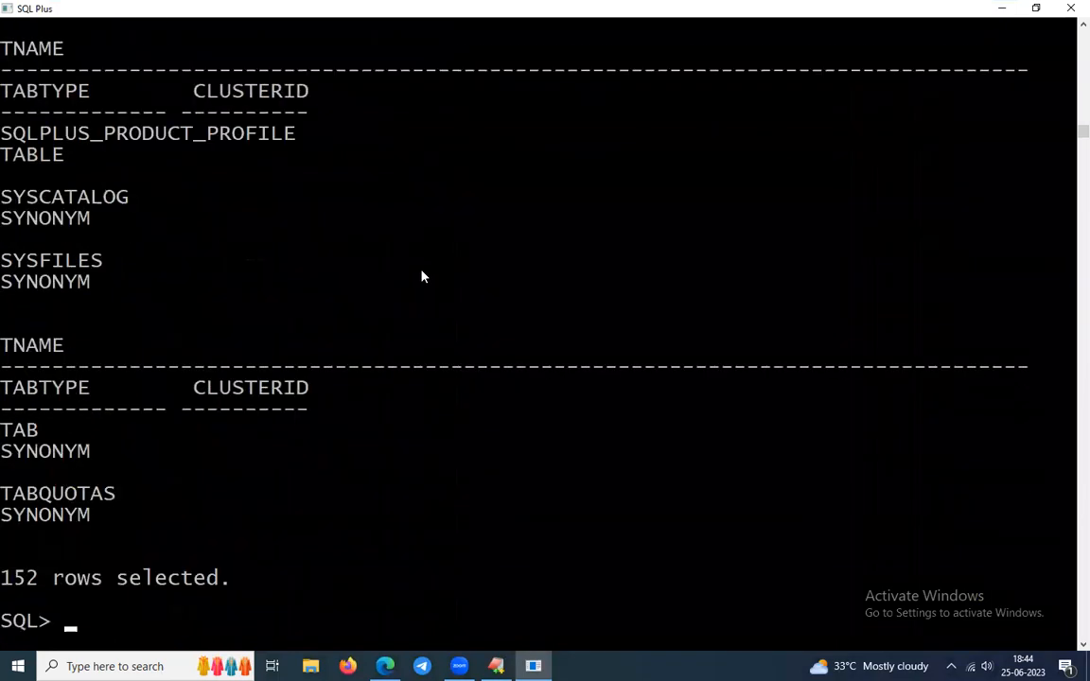
scroll(423, 276, "down", 4, "ctrl")
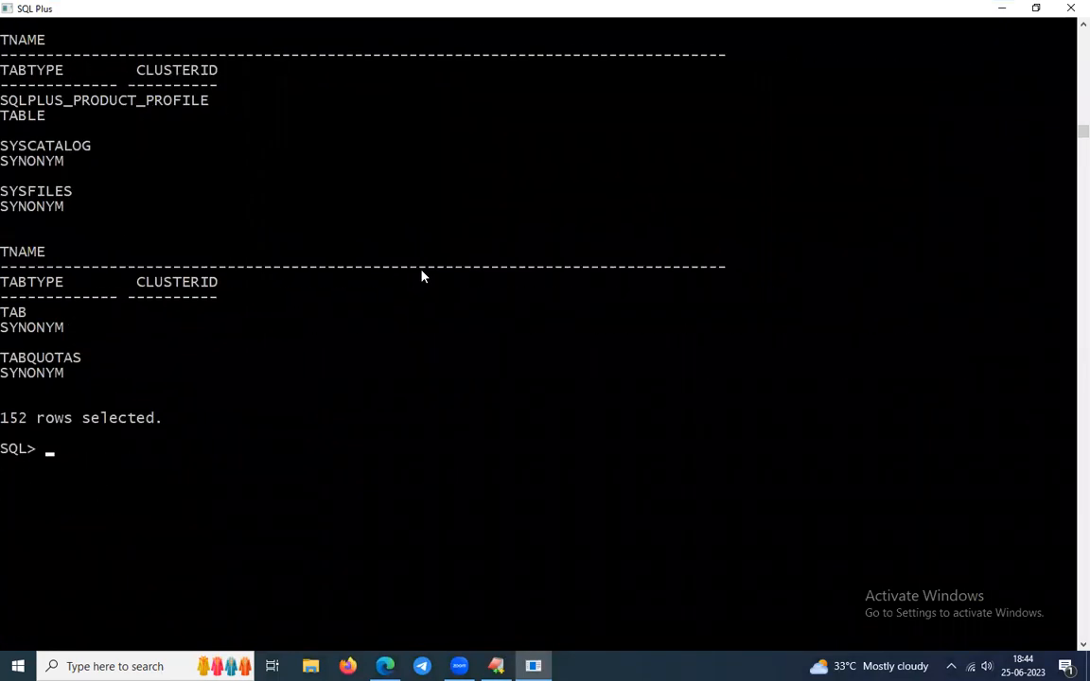
left_click_drag(187, 12, 520, 146)
Review the 152-row result list and clear the recalled select command from the prompt.
key("Up")
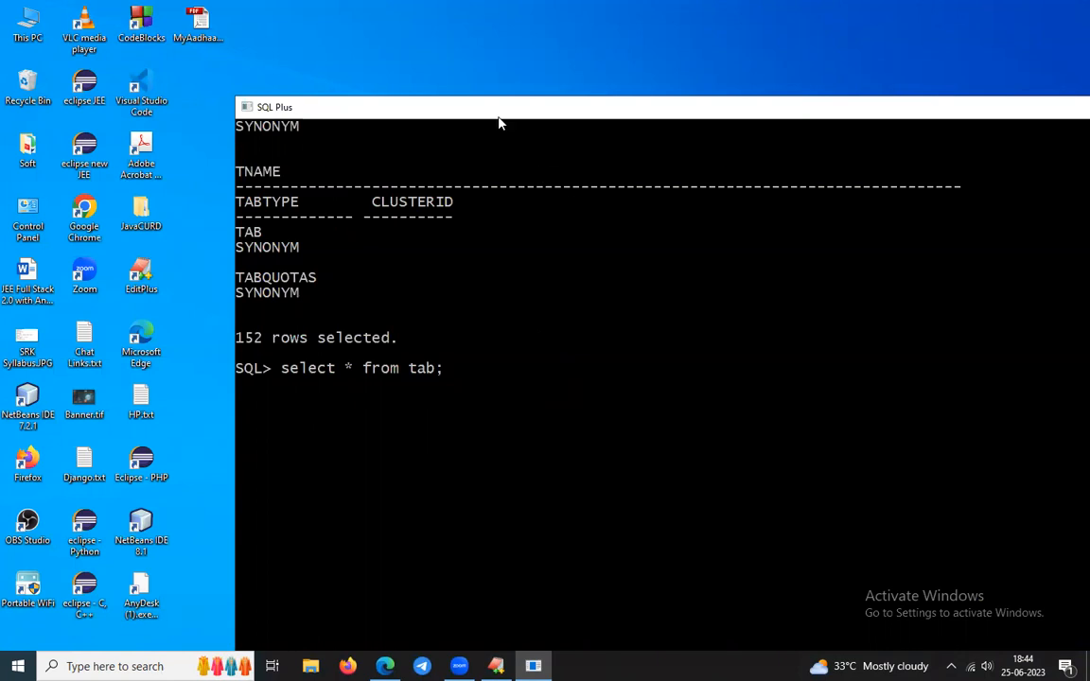
scroll(544, 274, "up", 1, "ctrl")
scroll(545, 274, "up", 1, "ctrl")
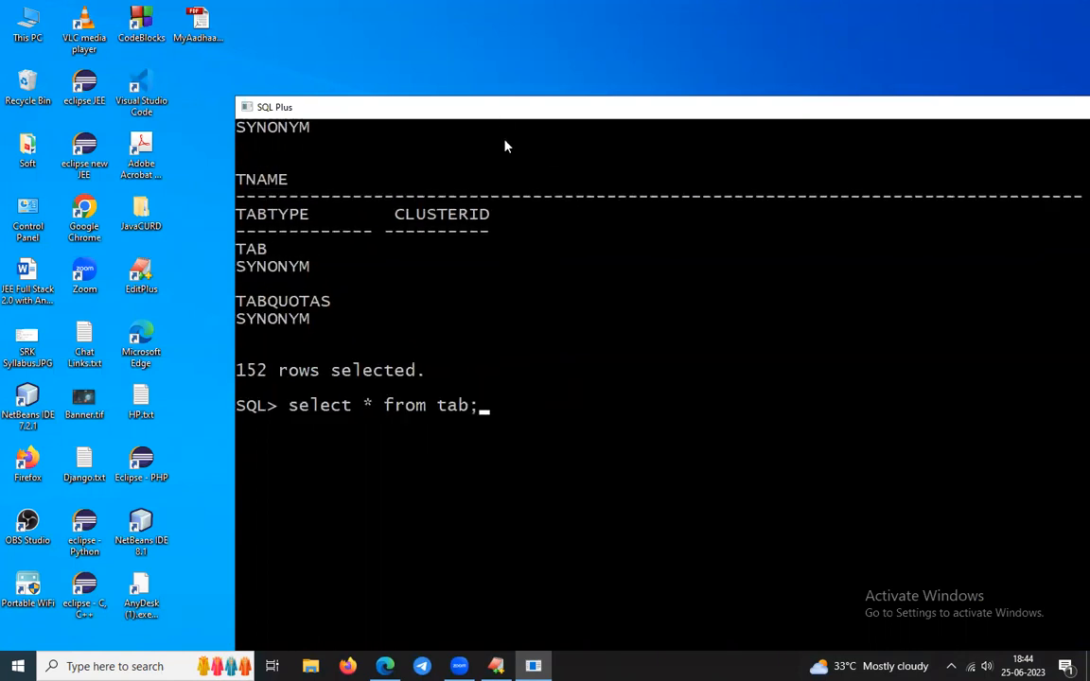
left_click_drag(501, 120, 474, 81)
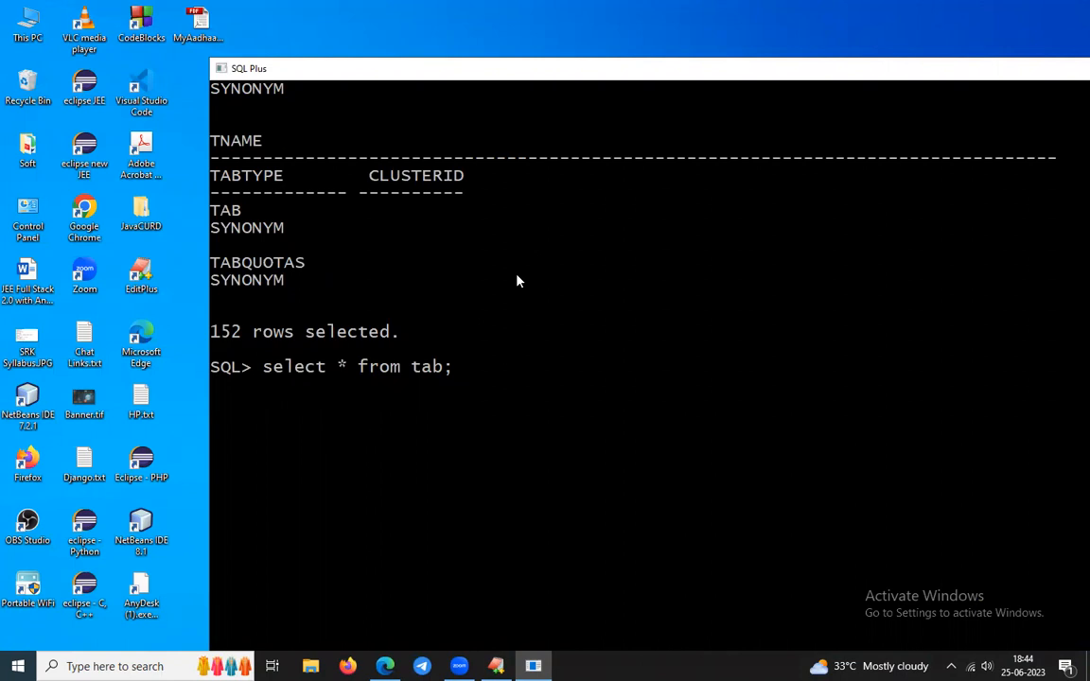
scroll(516, 282, "down", 3)
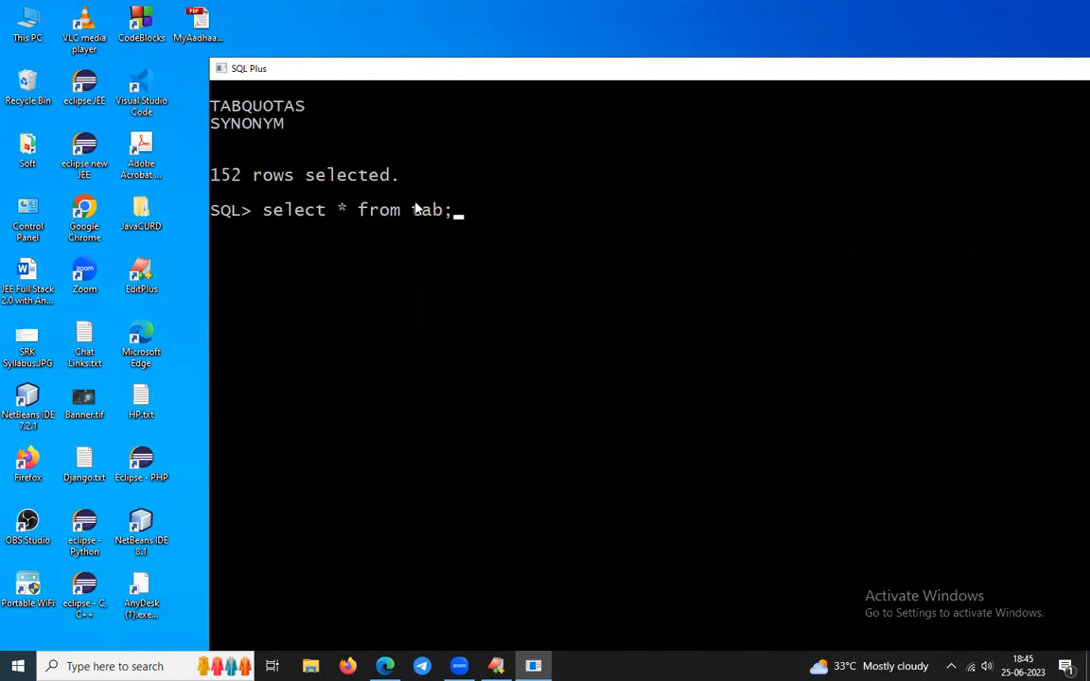
scroll(373, 208, "up", 7)
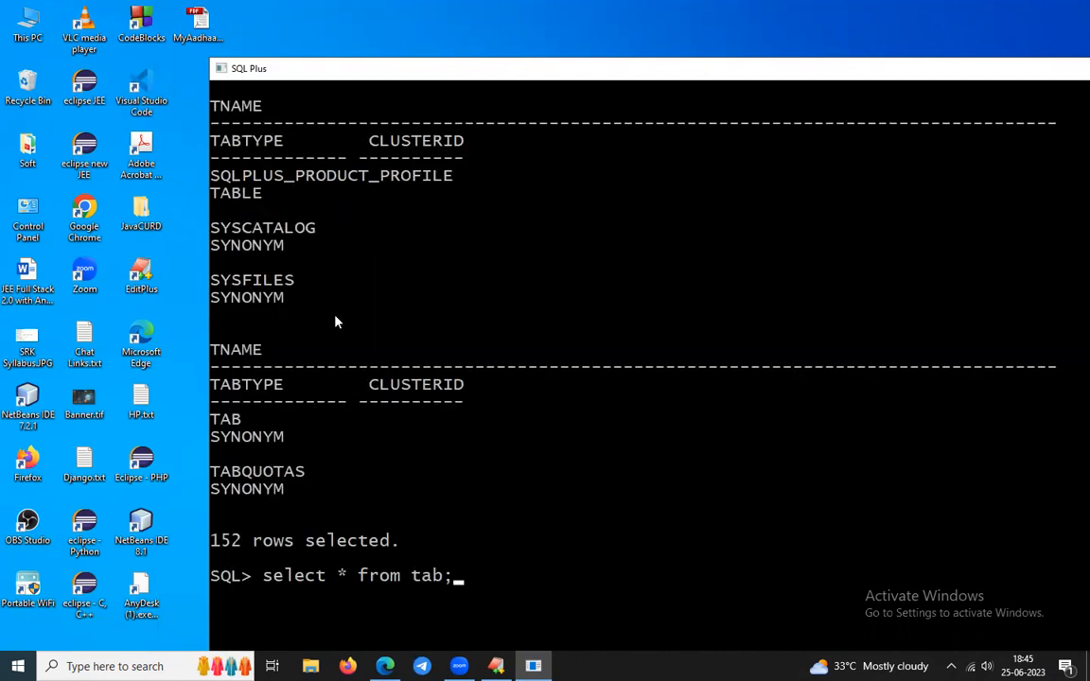
scroll(335, 322, "down", 4)
key("BackSpace")
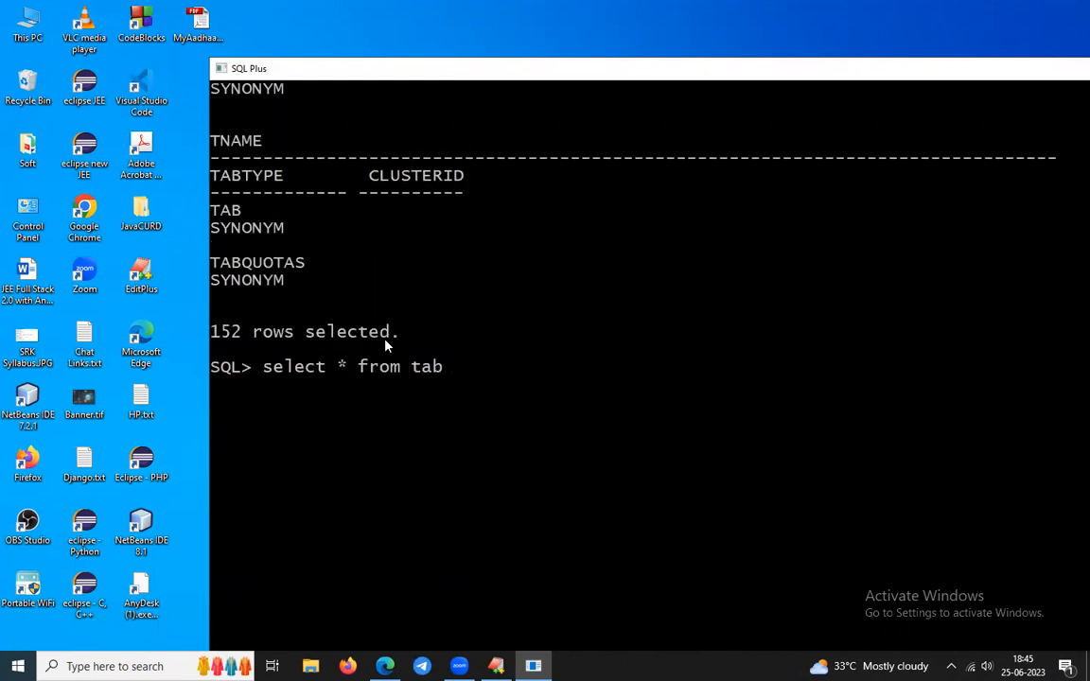
key("BackSpace")
key("BackSpace")
key("BackSpace")
key("BackSpace")
key("BackSpace")
key("BackSpace")
key("BackSpace")
key("BackSpace")
key("BackSpace")
key("BackSpace")
key("BackSpace")
key("BackSpace")
key("BackSpace")
key("BackSpace")
key("BackSpace")
key("BackSpace")
key("BackSpace")
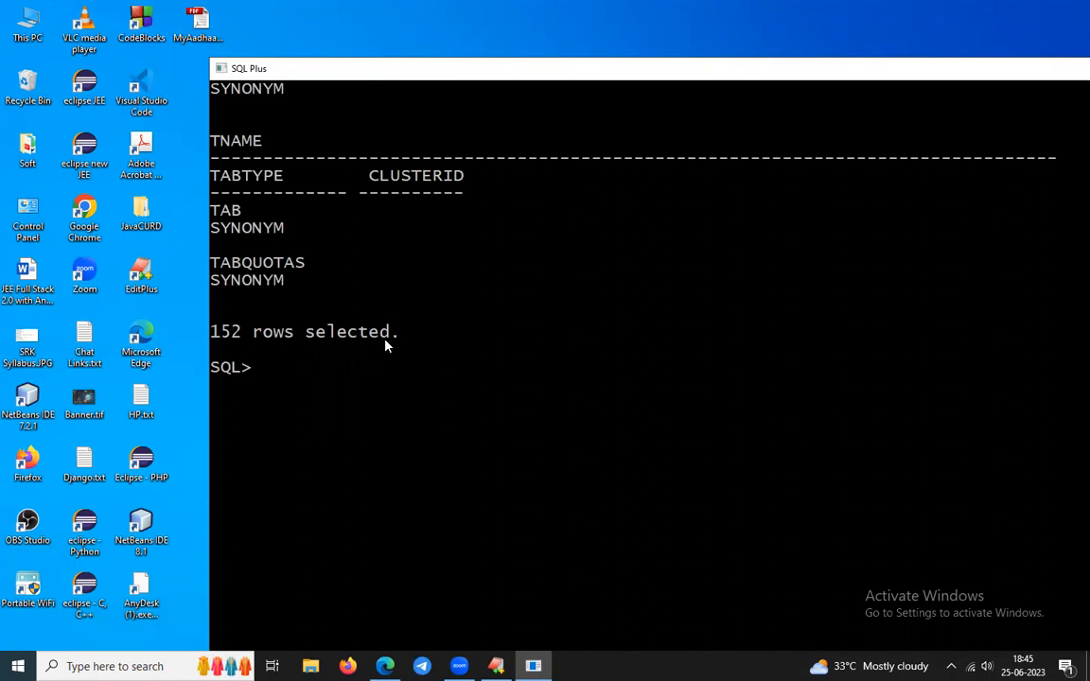
Run desc emp;, which fails with ORA-04043, and highlight the word emp in the command.
type("desc emp;")
key("Return")
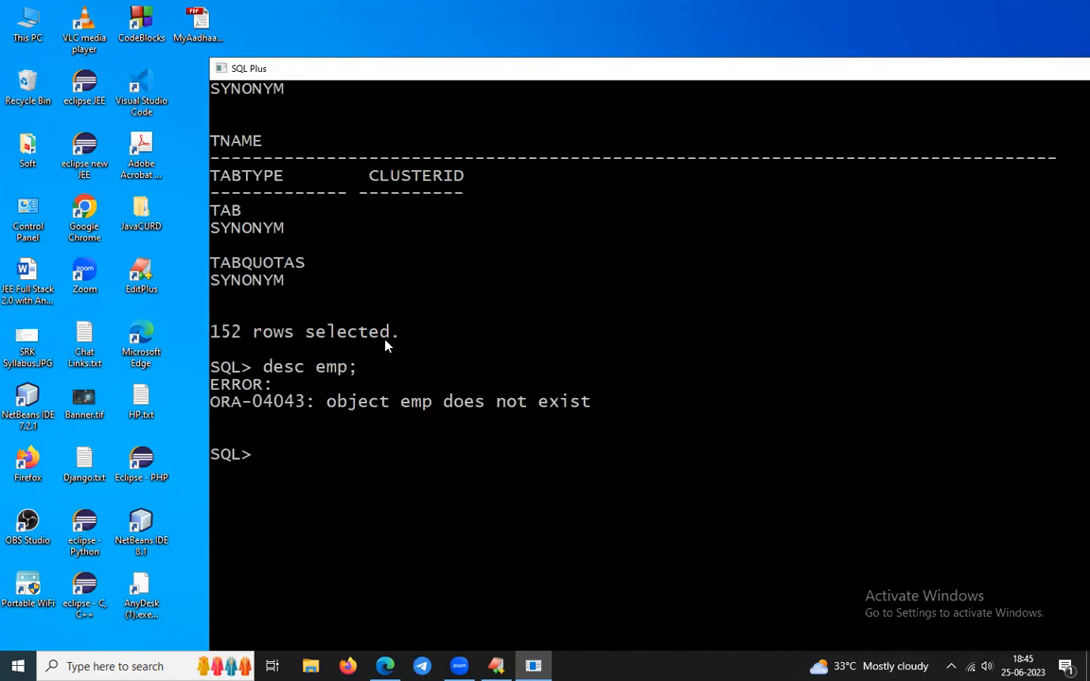
scroll(386, 344, "down", 1)
left_click_drag(258, 319, 389, 321)
left_click(458, 316)
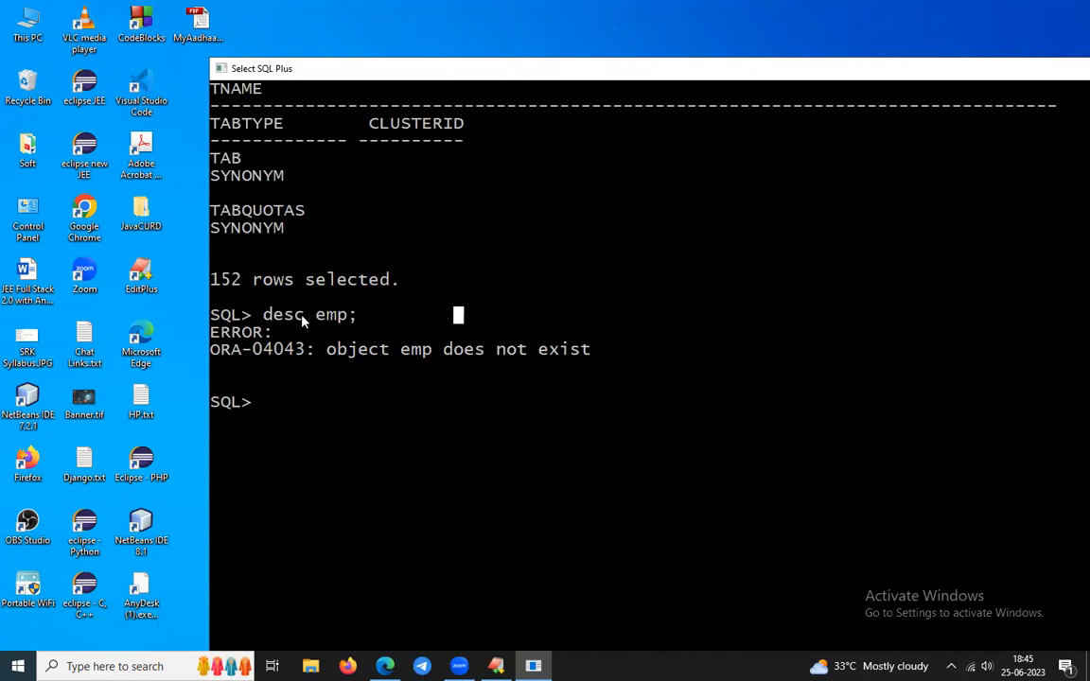
left_click_drag(263, 319, 361, 318)
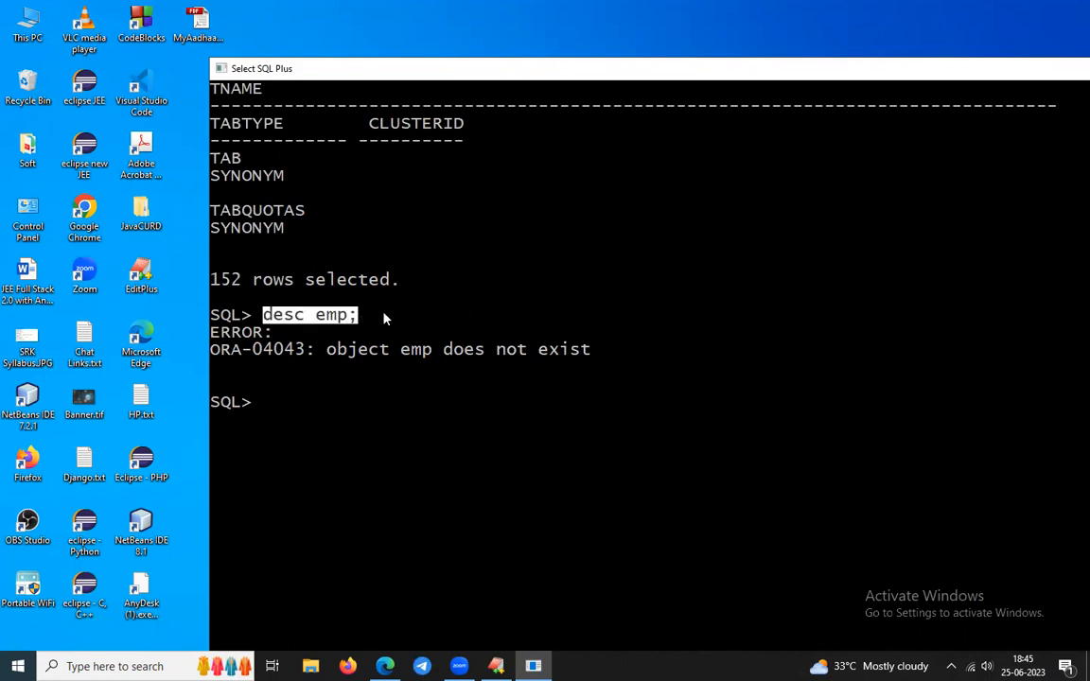
left_click(384, 316)
left_click(321, 319)
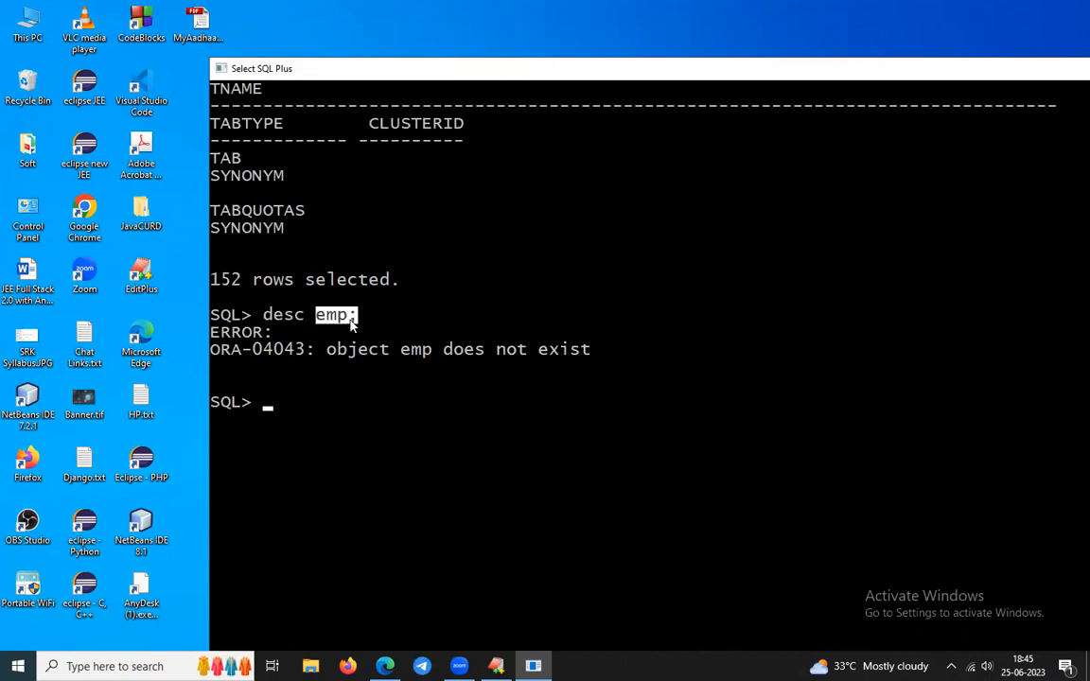
left_click_drag(319, 317, 363, 320)
scroll(410, 358, "down", 1)
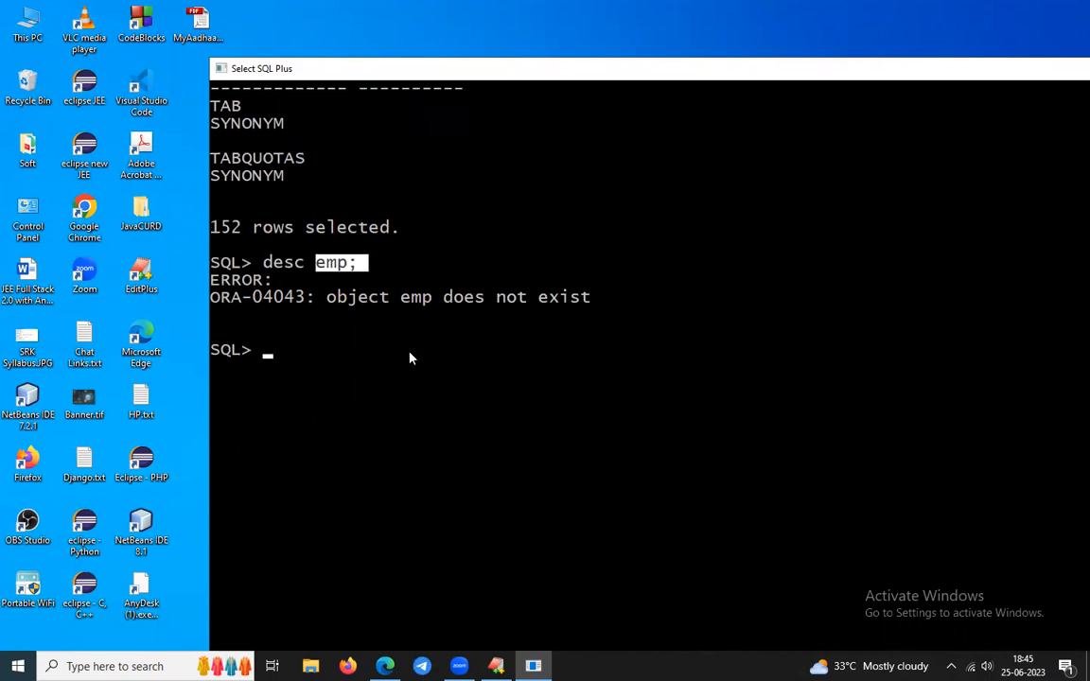
scroll(408, 358, "down", 1)
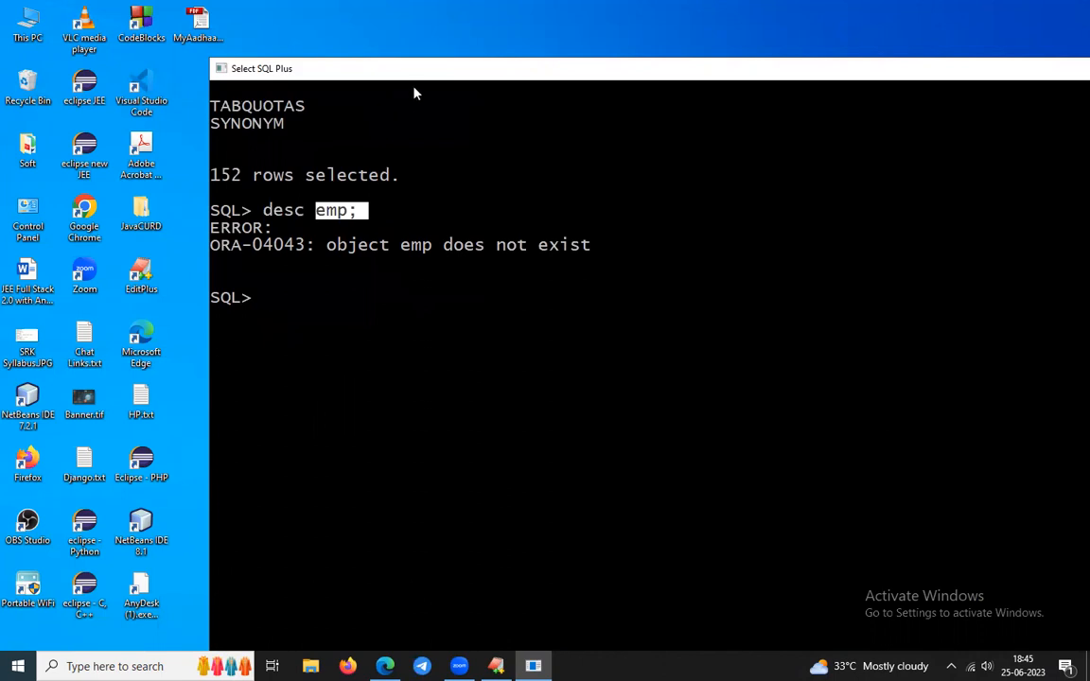
Clear the text marking and close the SQL Plus window.
left_click_drag(726, 83, 459, 139)
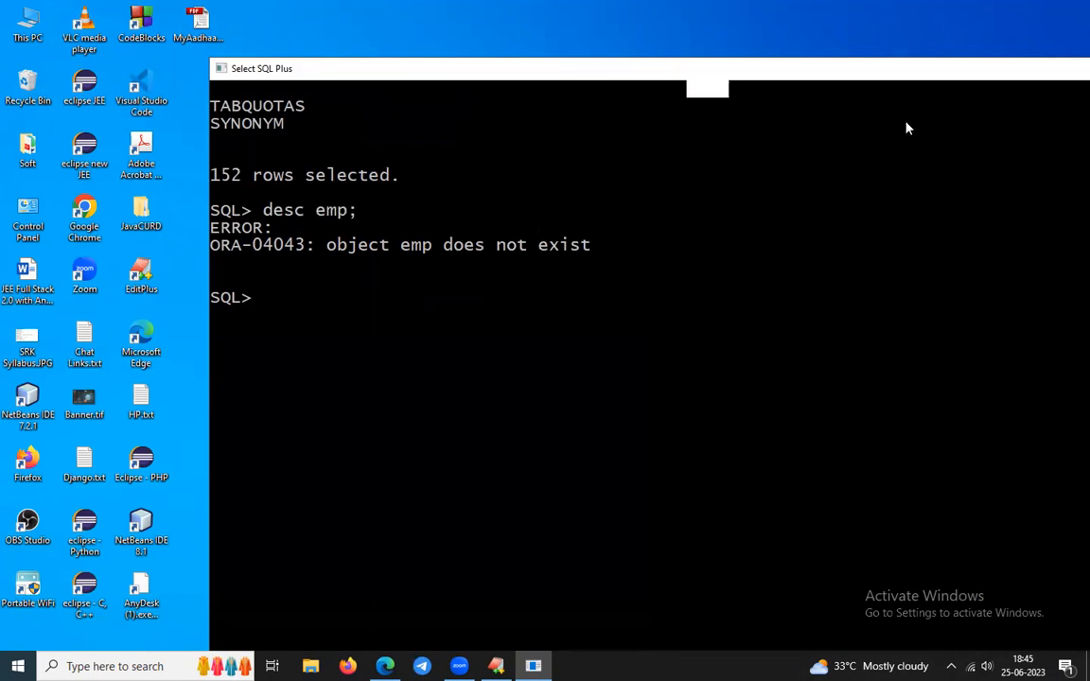
left_click(745, 109)
left_click_drag(796, 70, 519, 158)
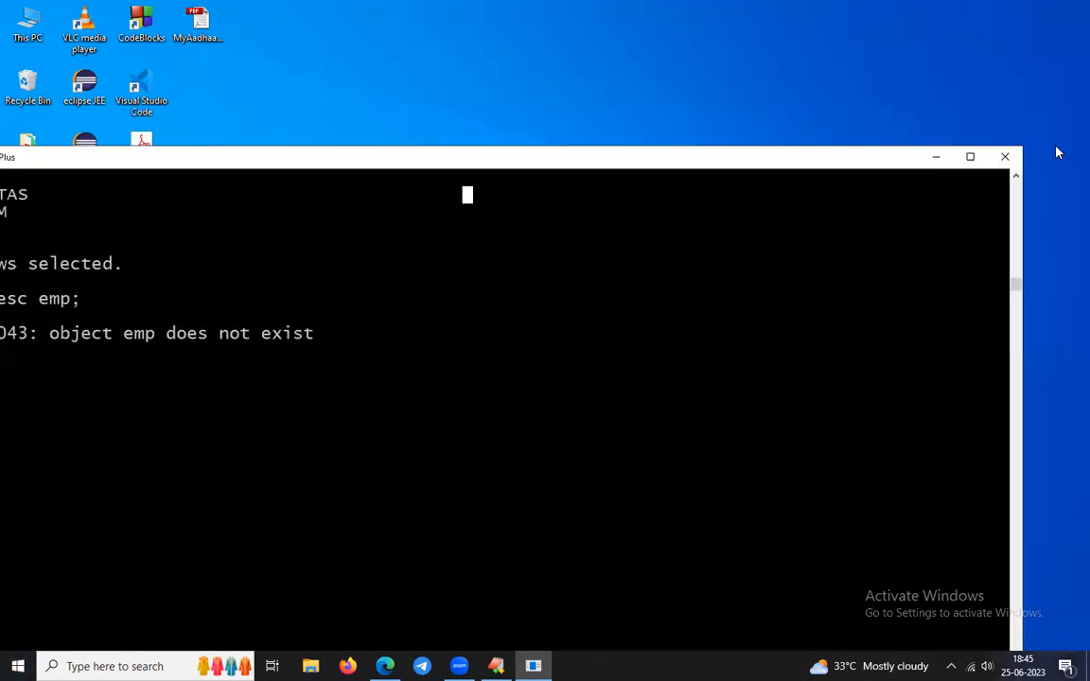
left_click(1009, 161)
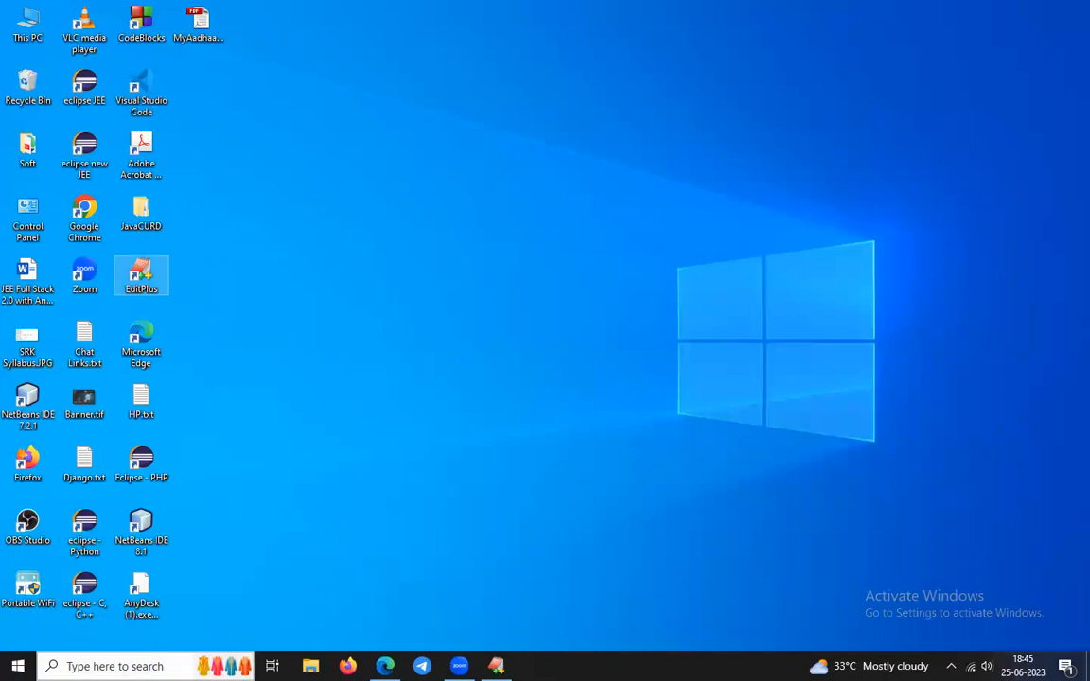
Open Command Prompt via search, switch to drive D: and clear the screen with cls.
left_click(115, 666)
type("cmd")
key("Return")
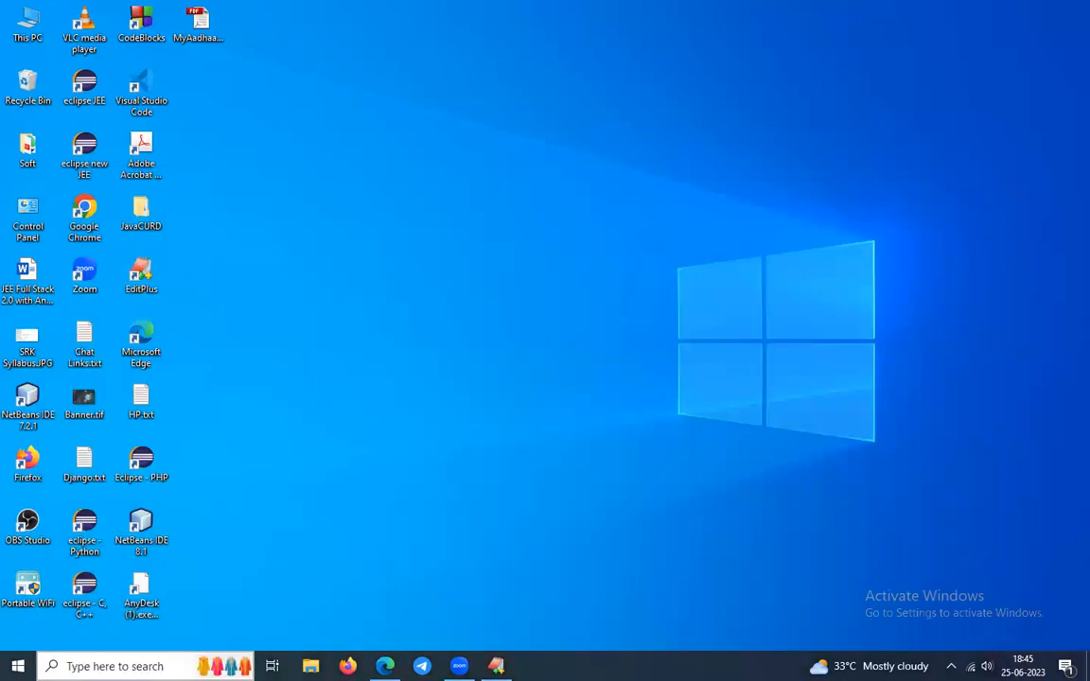
type("cls")
key("Return")
type("d:")
key("Return")
type("cls")
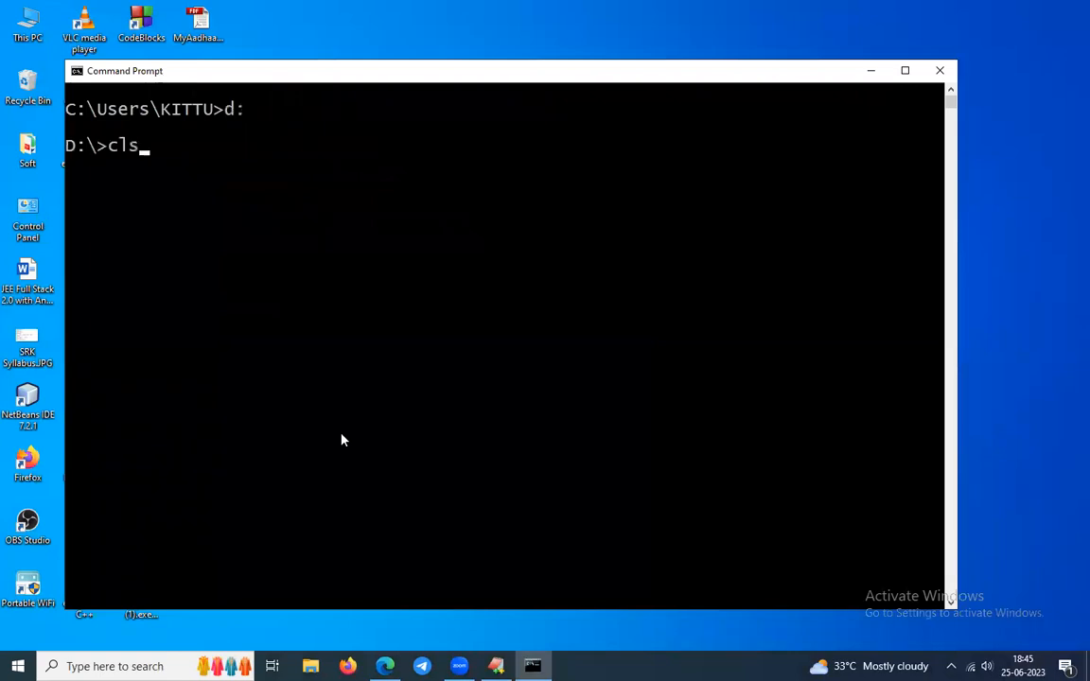
key("Return")
Launch sqlplus, correcting the misspelled 'splplus' command.
type("spl")
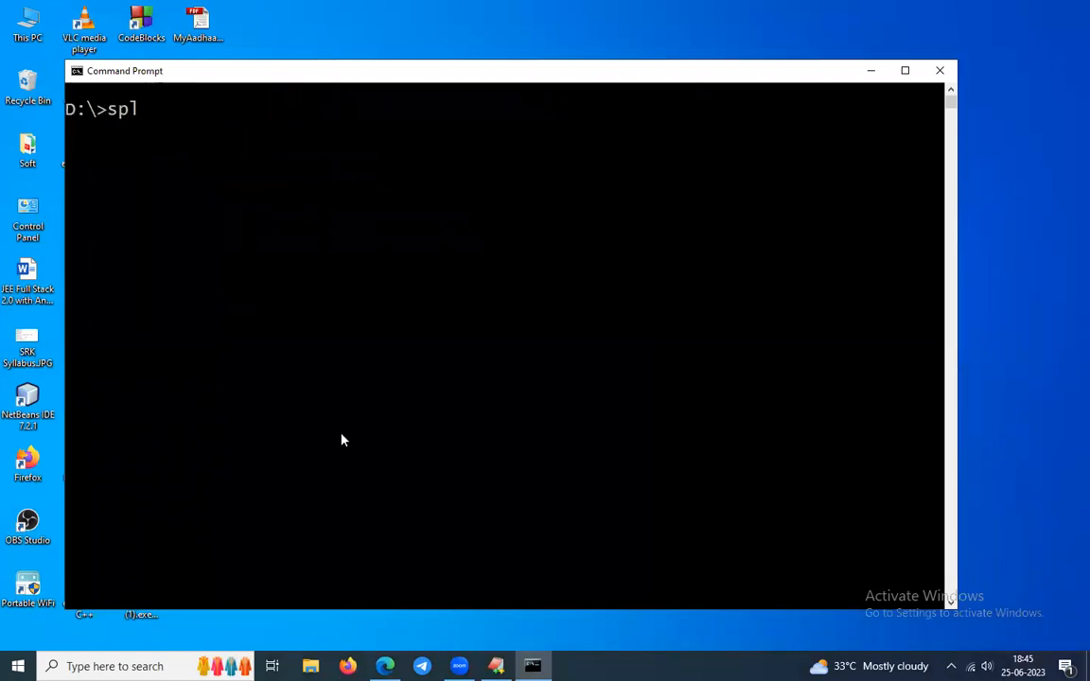
type("plus")
key("Return")
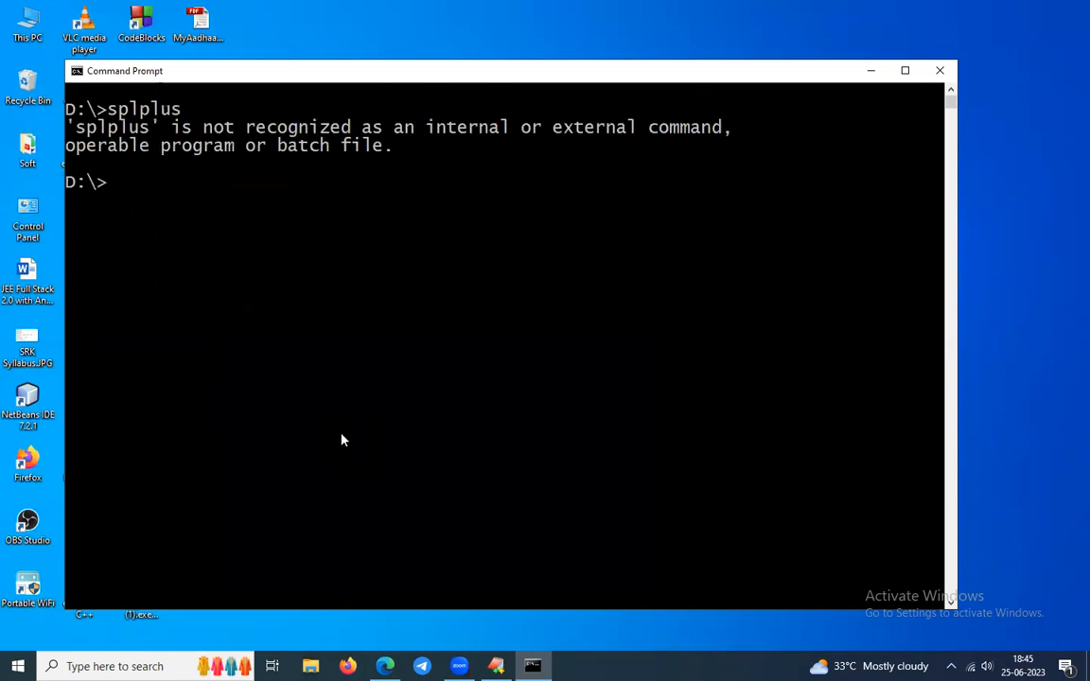
key("Up")
key("Left")
key("Left")
key("Left")
key("Left")
key("Left")
key("Left")
key("Delete")
type("q")
key("Return")
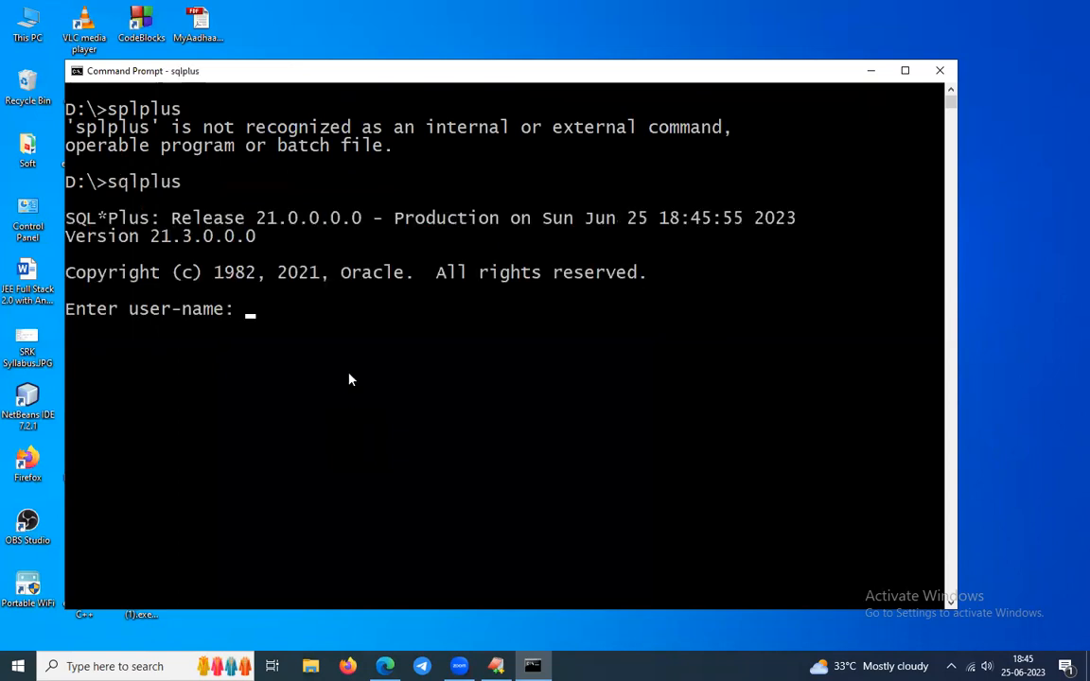
Log in with the system account, highlight the Connected to line, then close Command Prompt.
scroll(351, 378, "down", 1)
left_click(113, 128)
left_click_drag(141, 133, 192, 129)
type("sys")
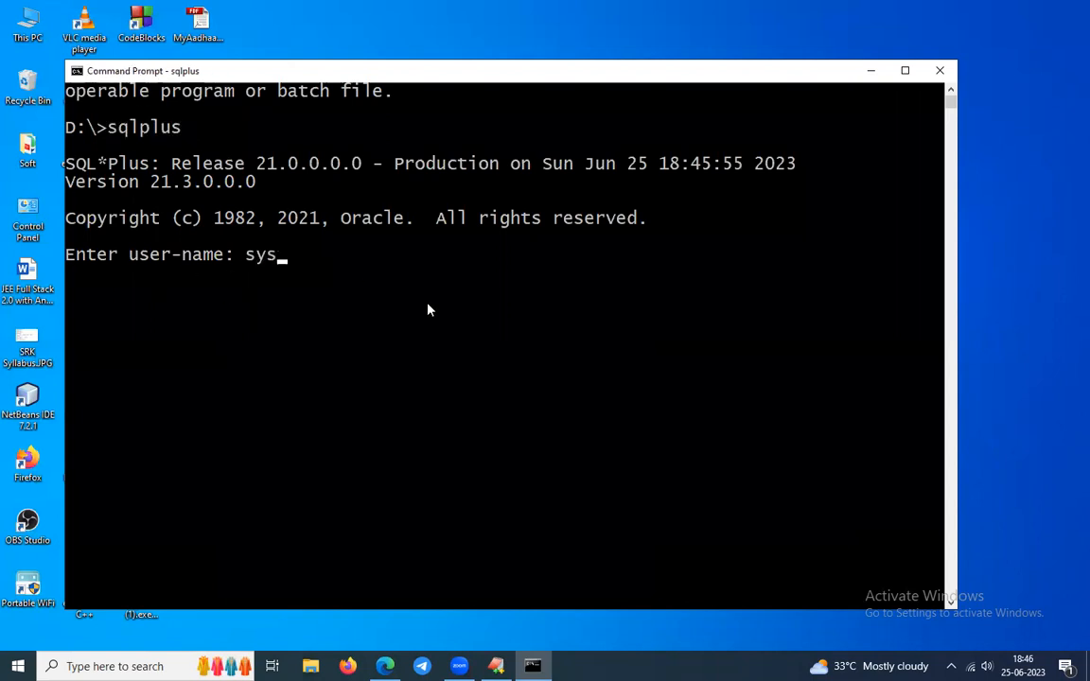
type("tem/system/syste")
key("Return")
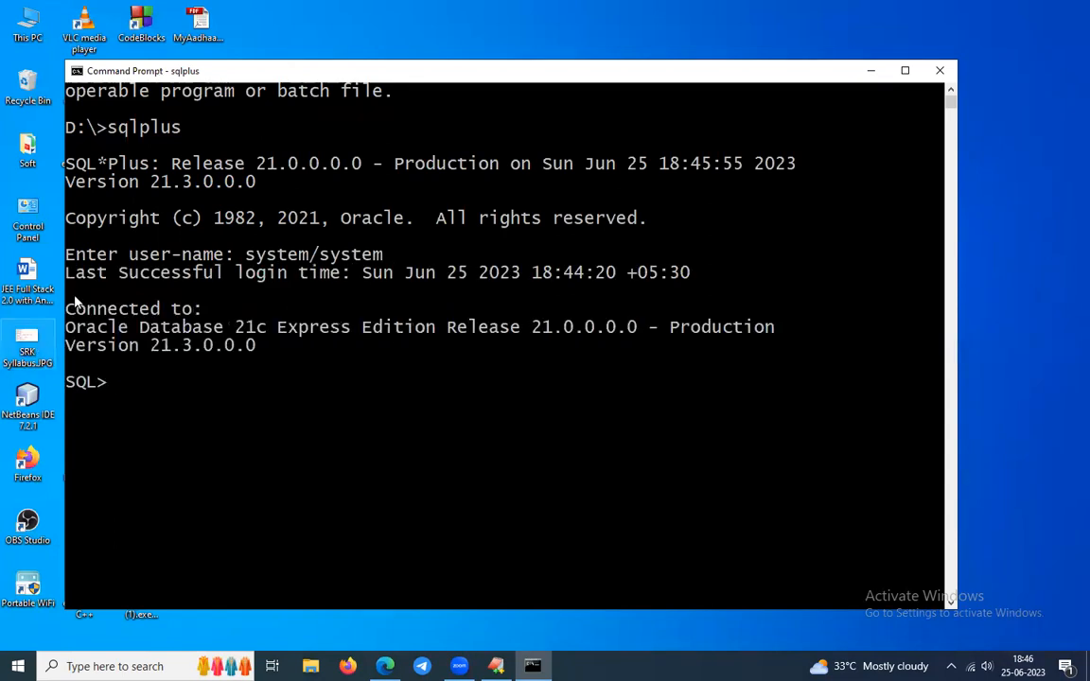
left_click_drag(69, 309, 212, 313)
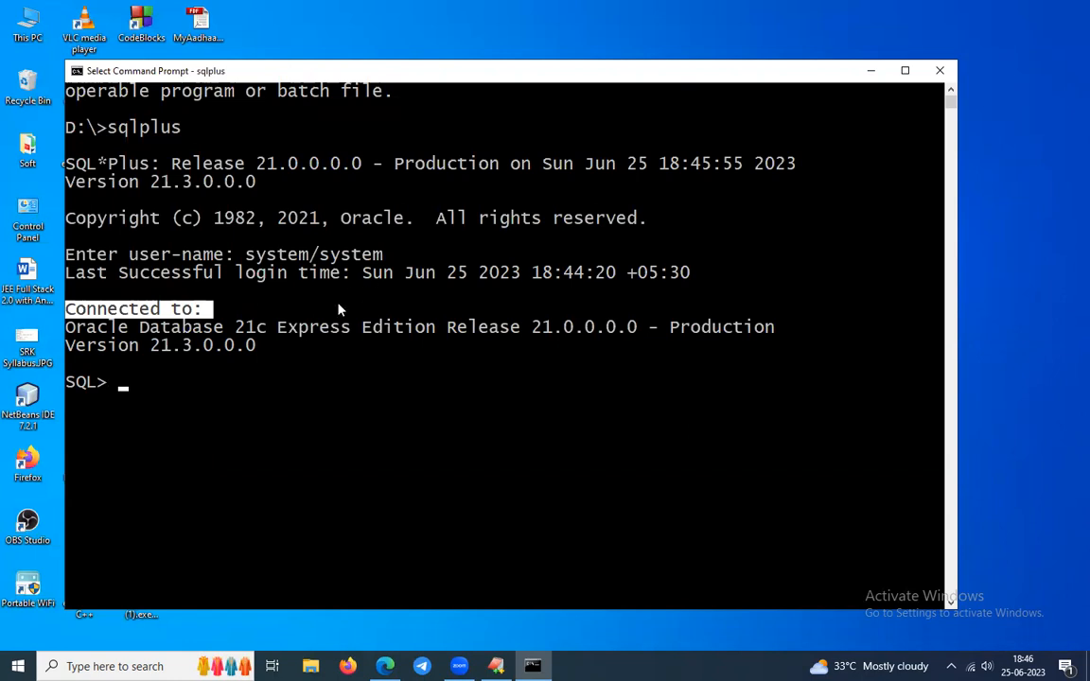
left_click_drag(108, 127, 192, 127)
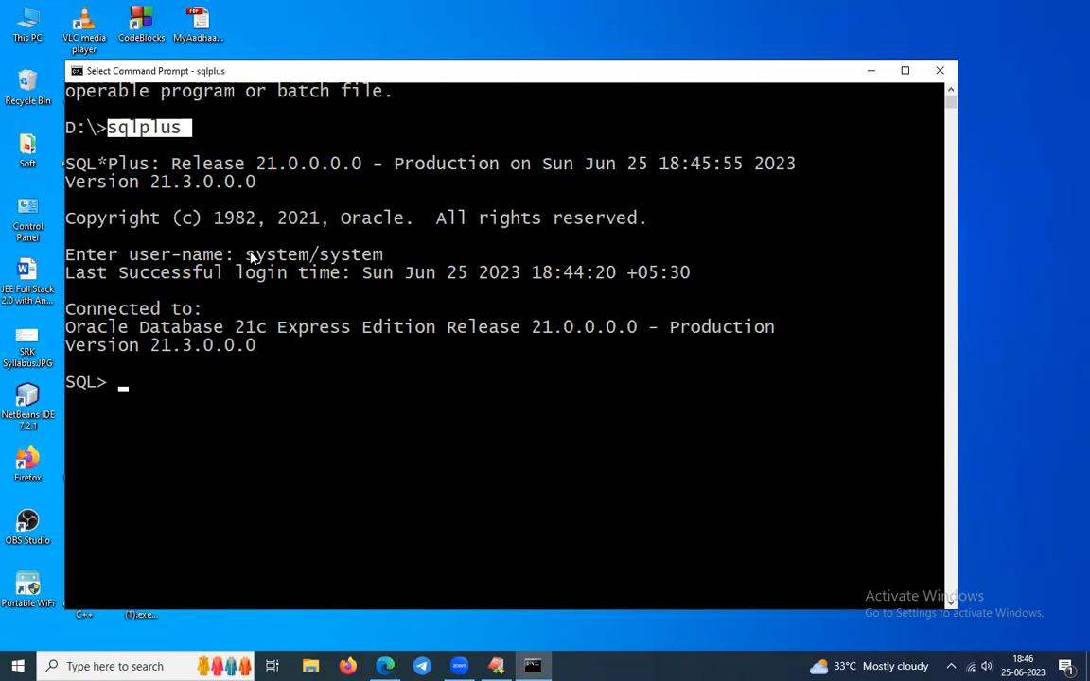
left_click_drag(248, 254, 455, 255)
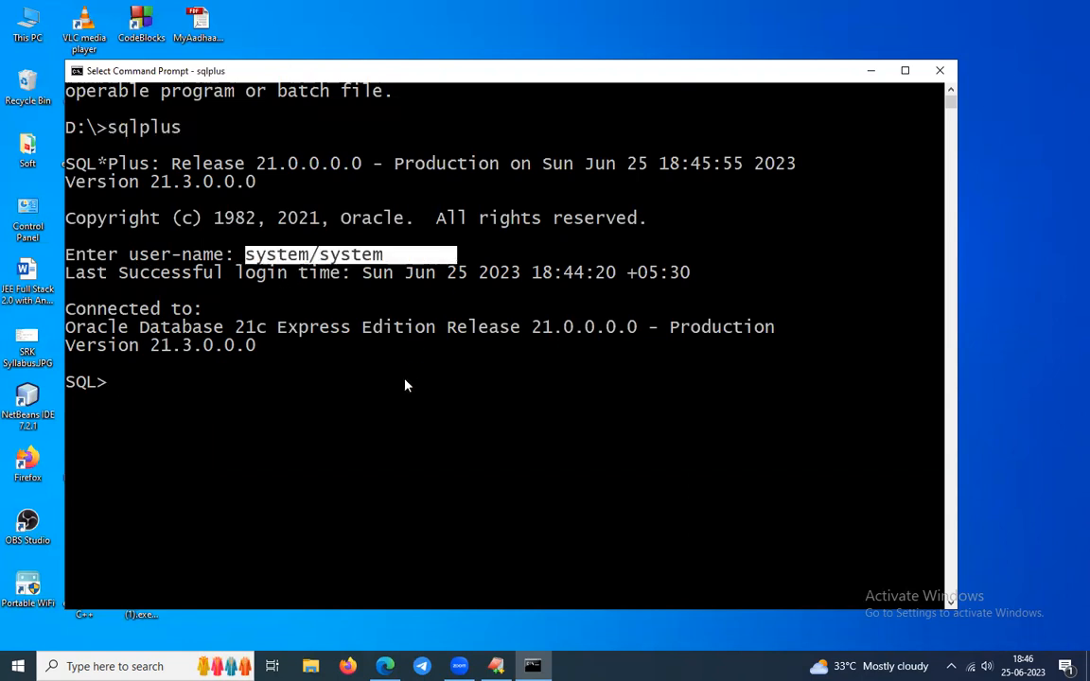
scroll(405, 386, "down", 1)
left_click(940, 71)
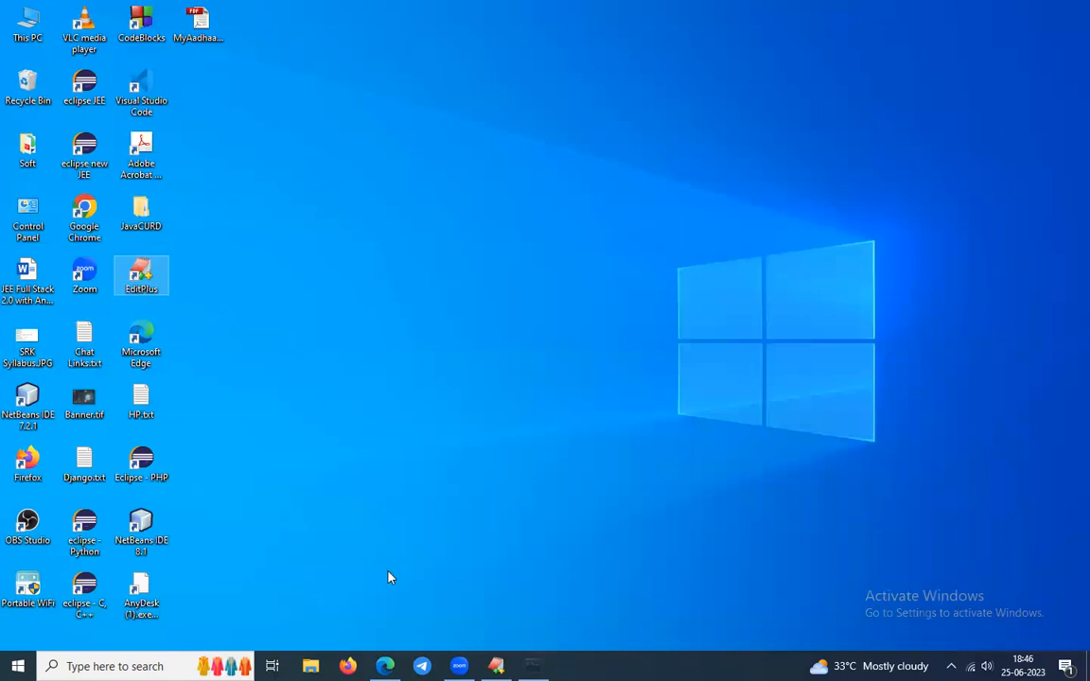
Open a new Command Prompt, switch to drive D: and clear the screen.
key("super")
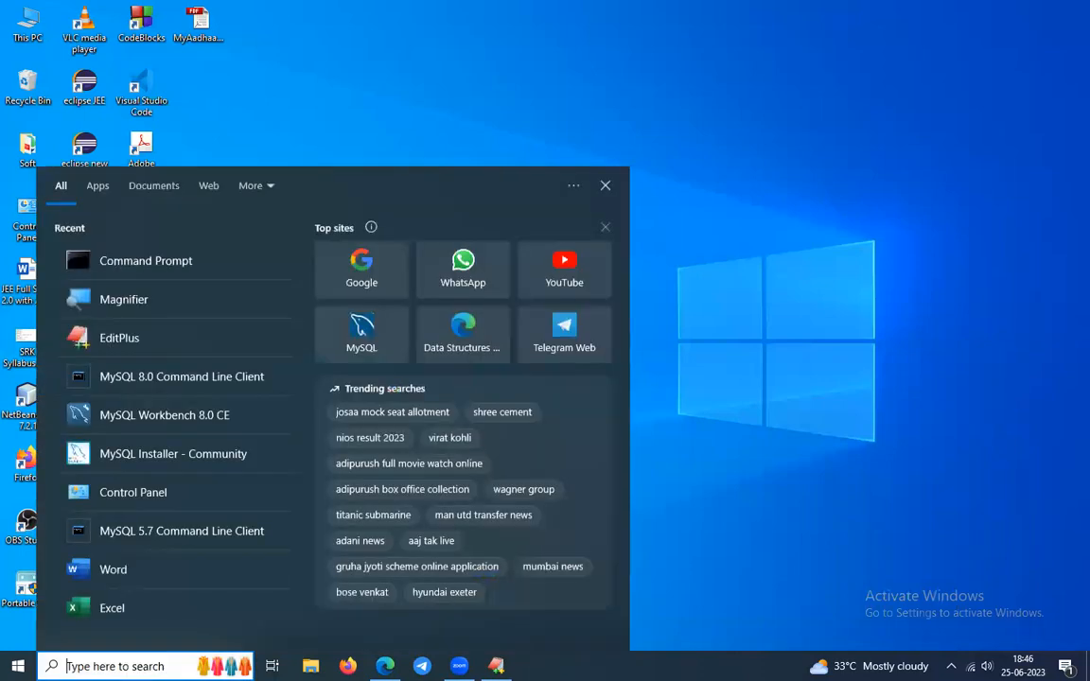
type("cmd")
key("Return")
type("d")
key("BackSpace")
type("d:")
key("Return")
type("cls")
key("Return")
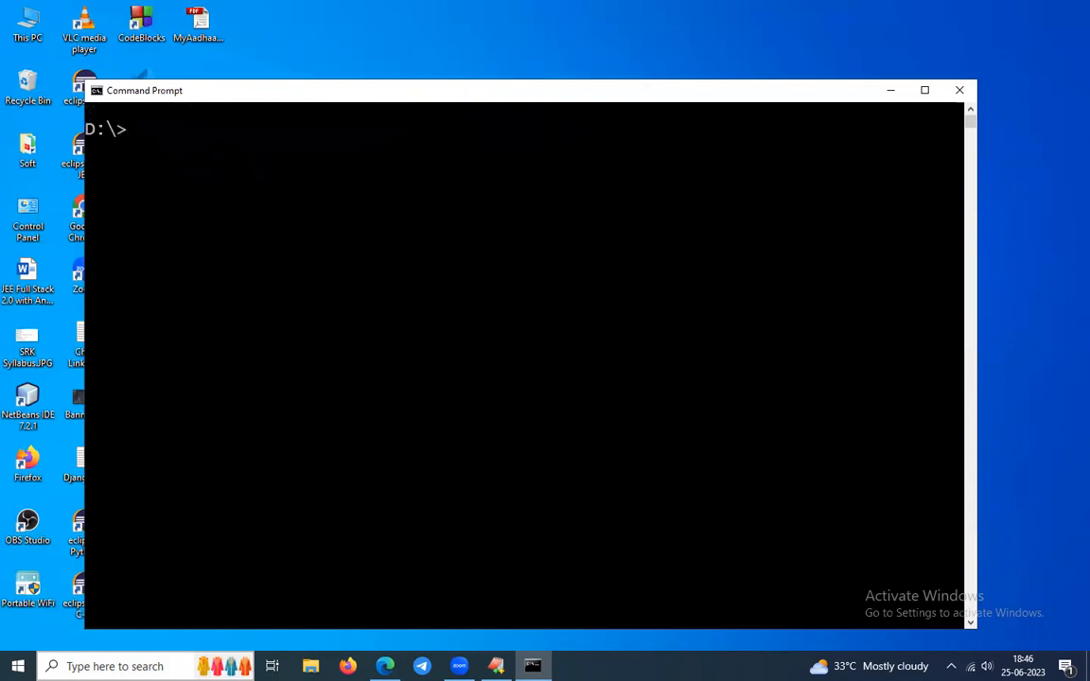
Run sqlplus and log in with the system account's credentials.
type("sqlplus")
key("Return")
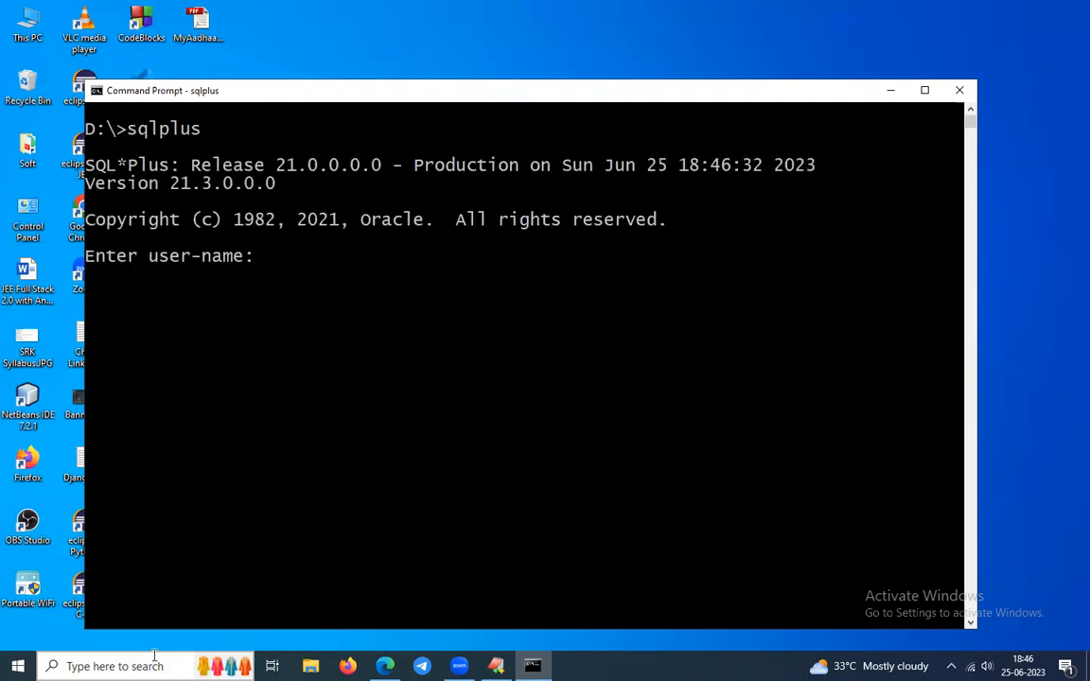
type("syste")
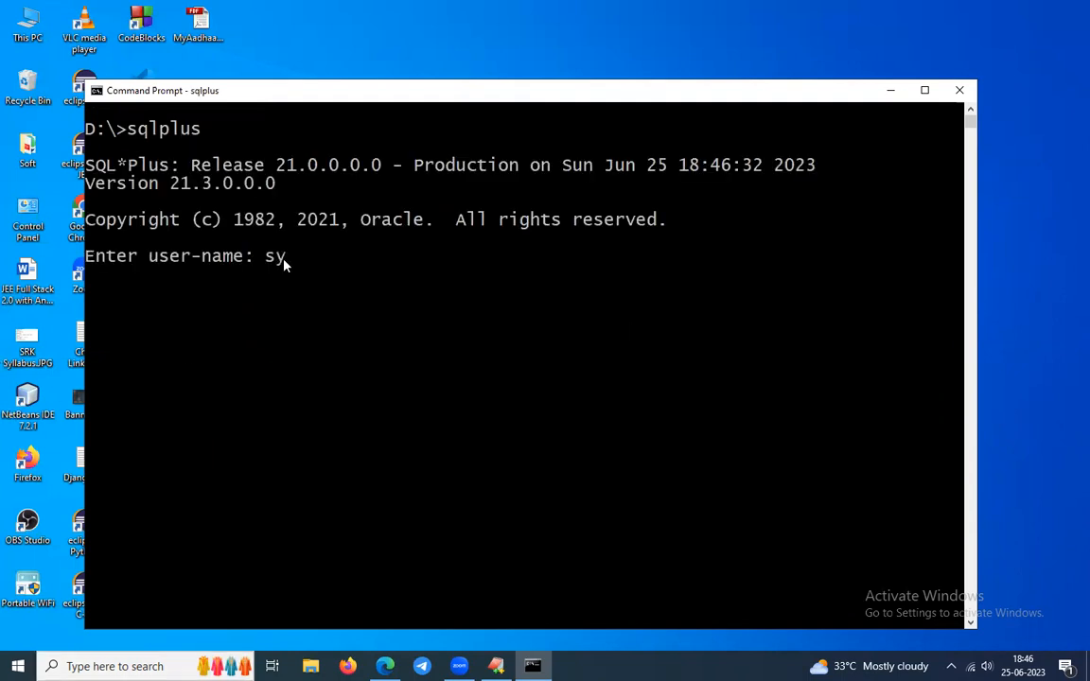
type("m/system")
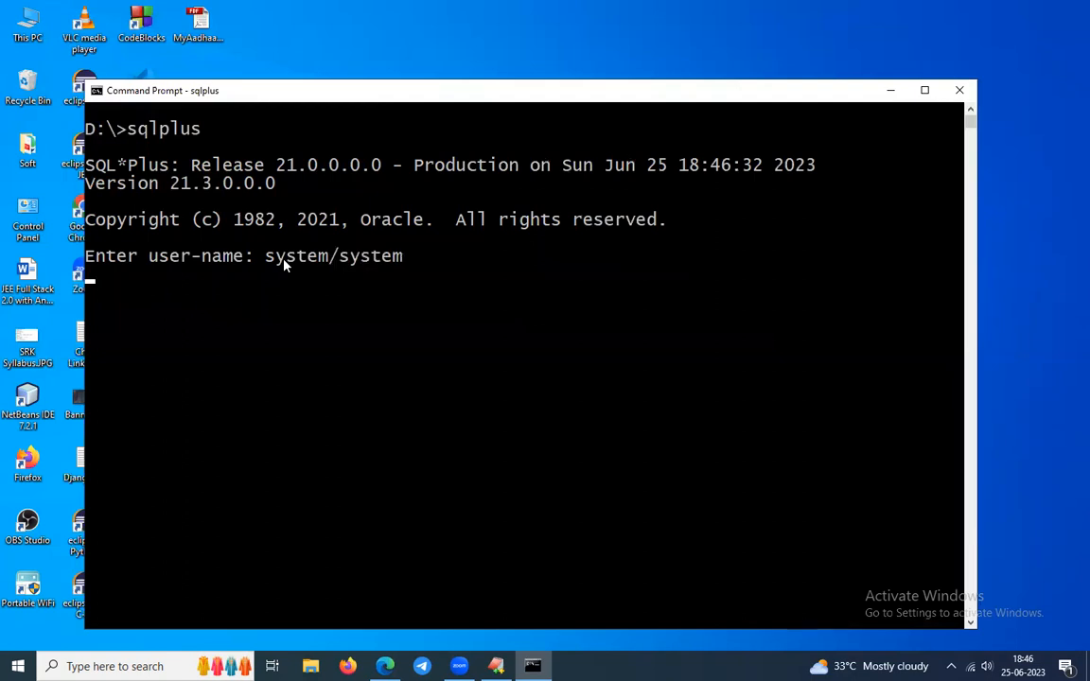
key("Return")
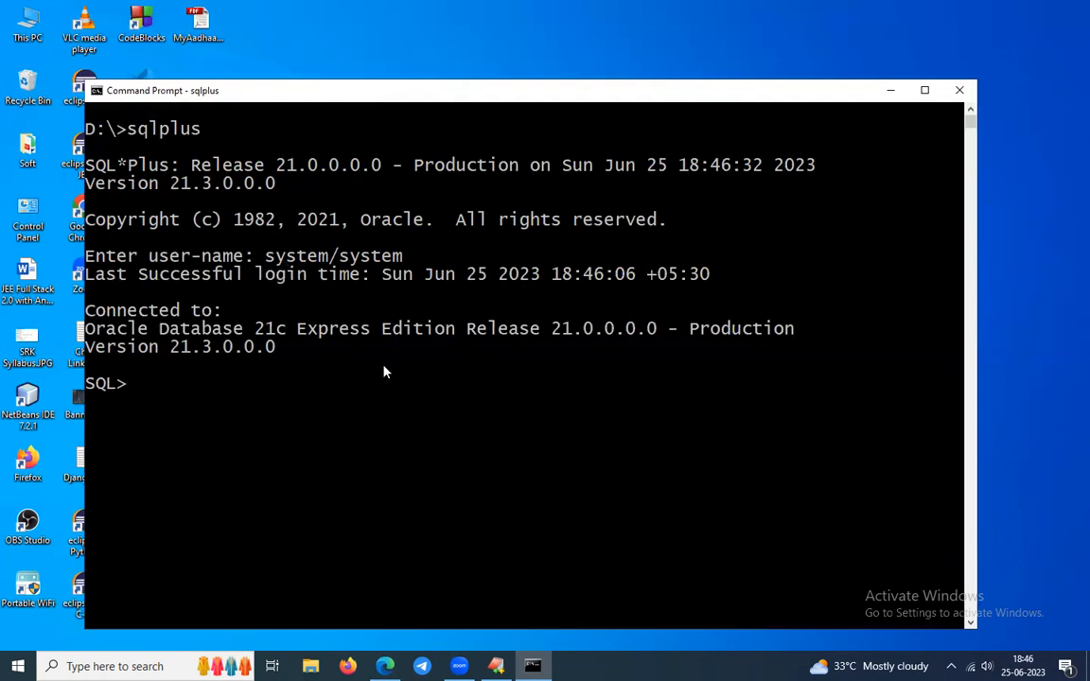
Sign in to EM Express as system with its password, then shrink and reposition the Edge window.
left_click(386, 666)
left_click(510, 341)
type("system")
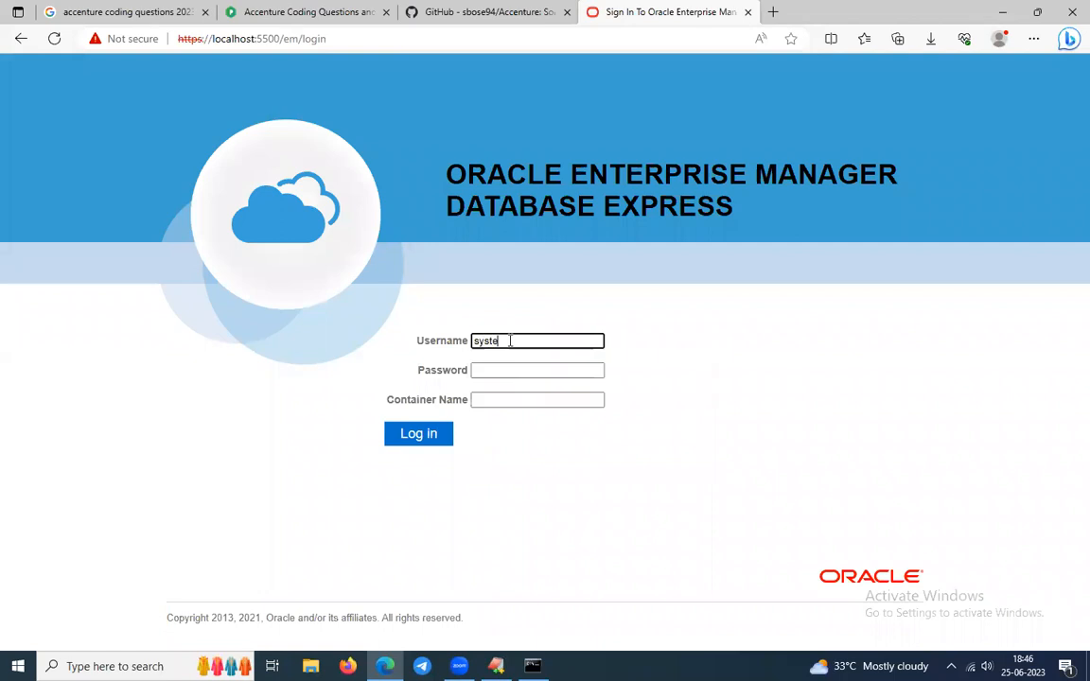
key("Tab")
type("s")
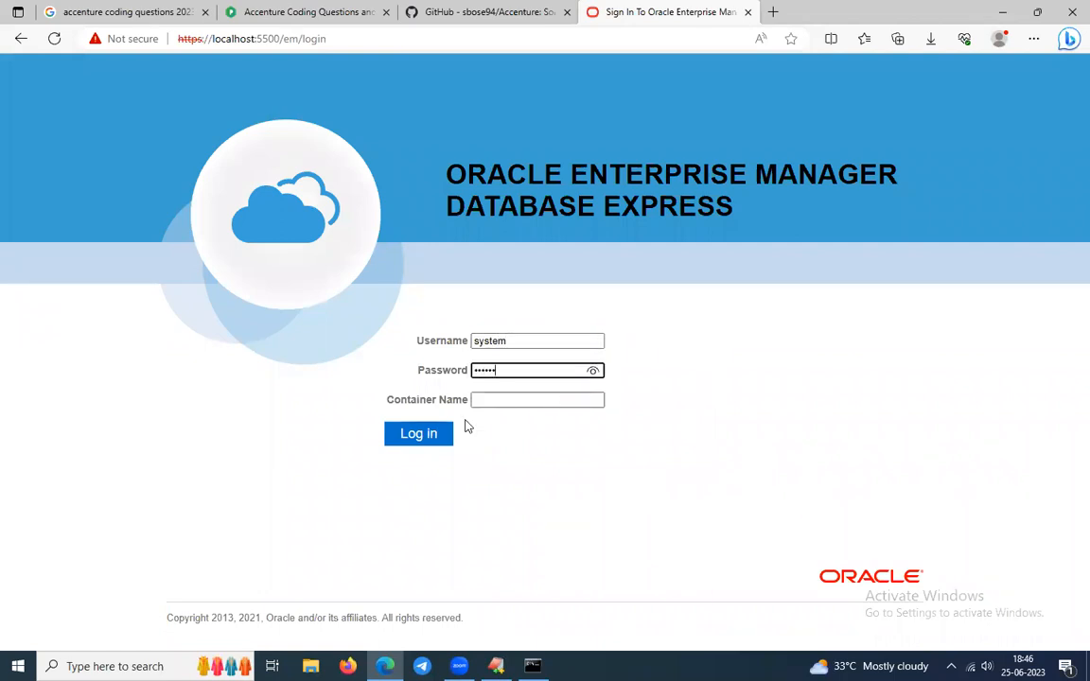
left_click(428, 432)
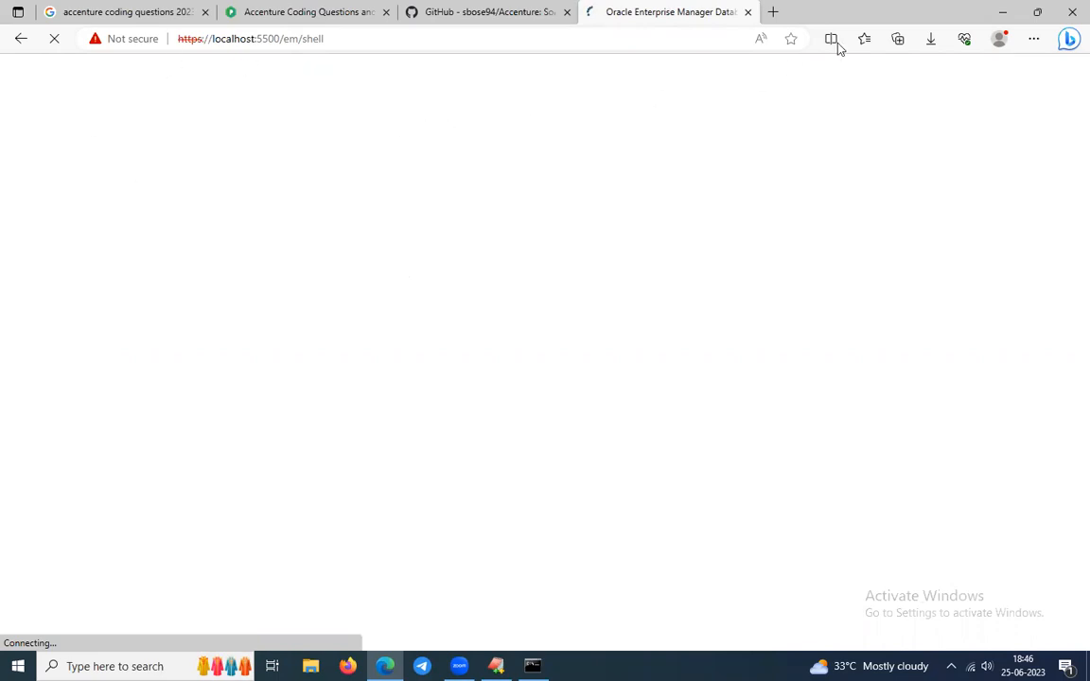
double_click(862, 27)
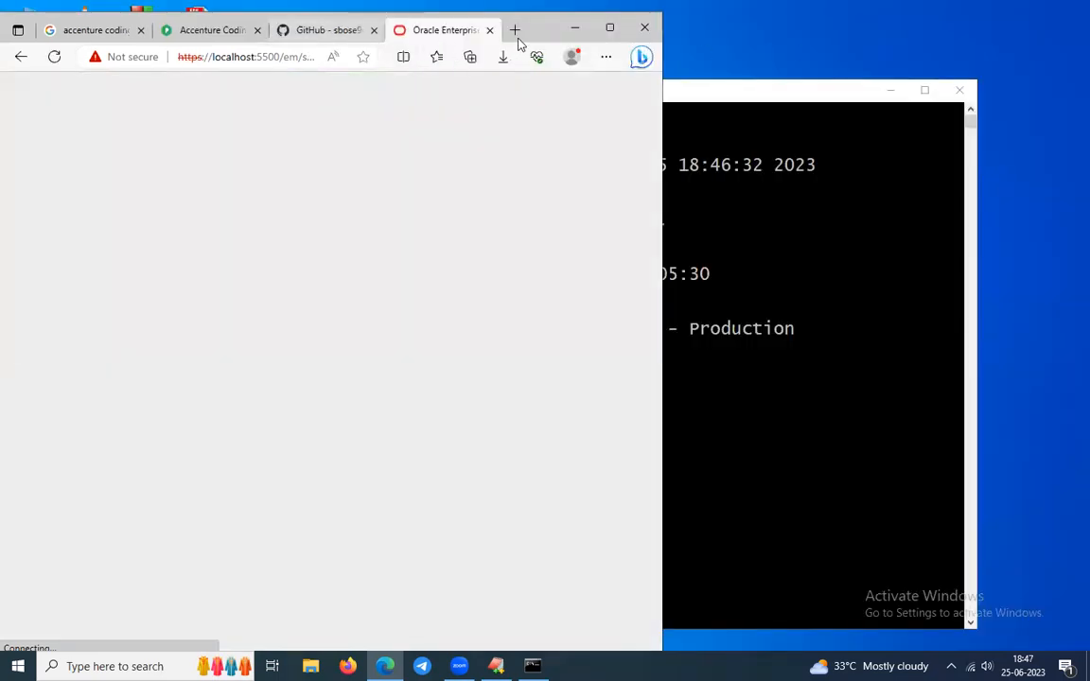
left_click_drag(541, 37, 619, 66)
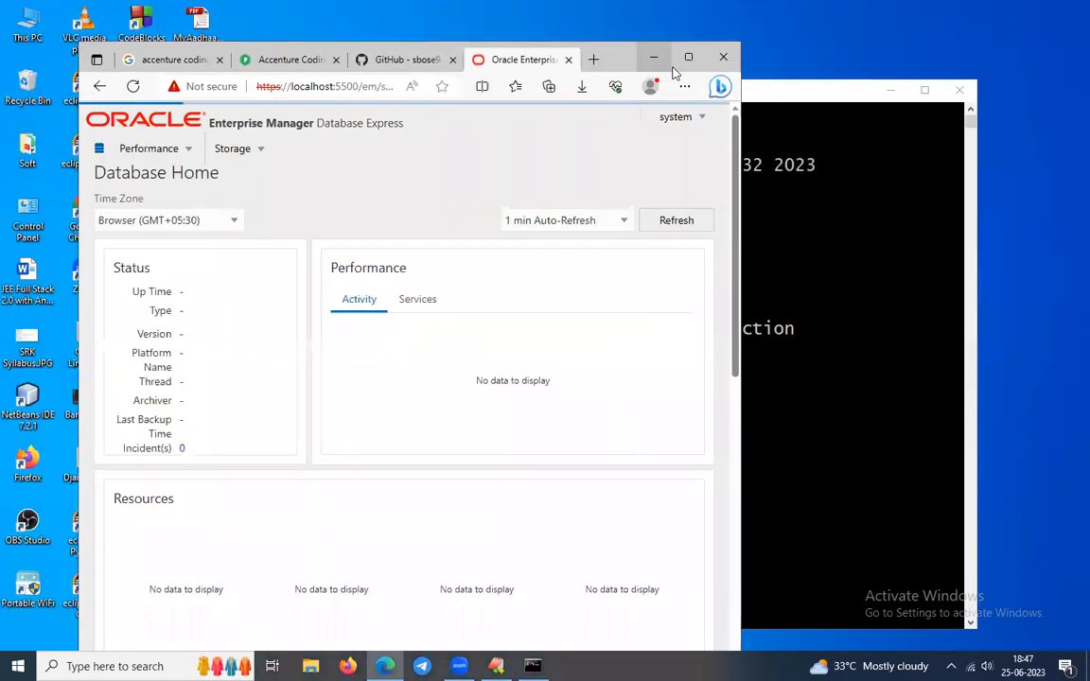
Maximize Edge, browse the Storage and Performance menus and Services/Containers views, and check the PDB count.
left_click(690, 59)
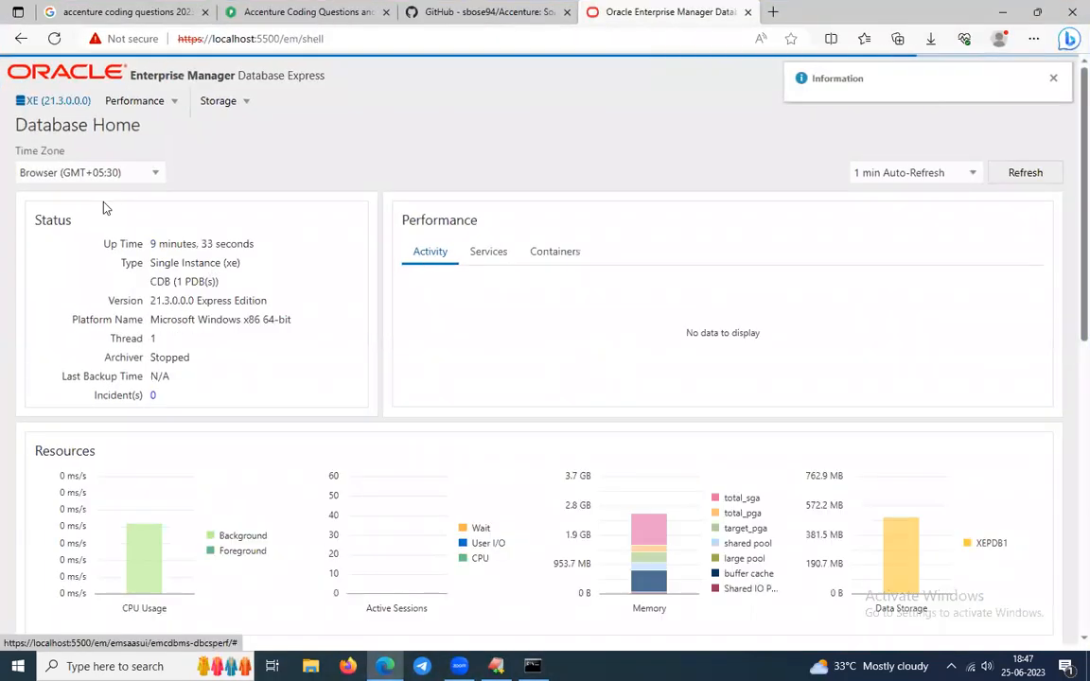
scroll(414, 179, "down", 7)
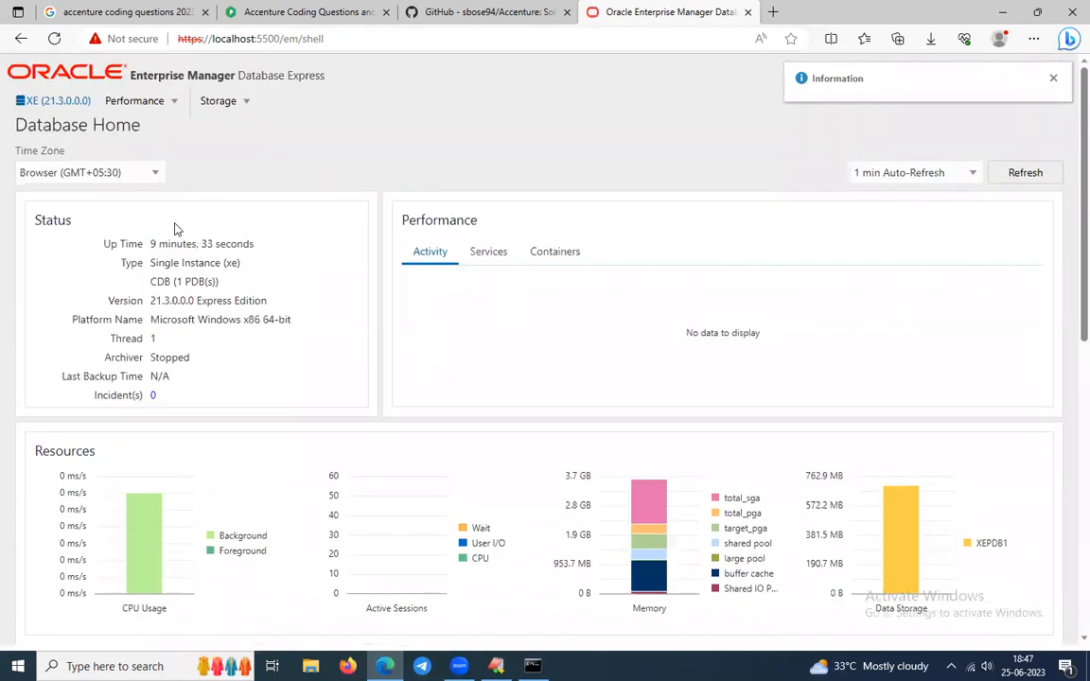
left_click(250, 105)
left_click(137, 100)
left_click(237, 245)
left_click(485, 253)
left_click(553, 254)
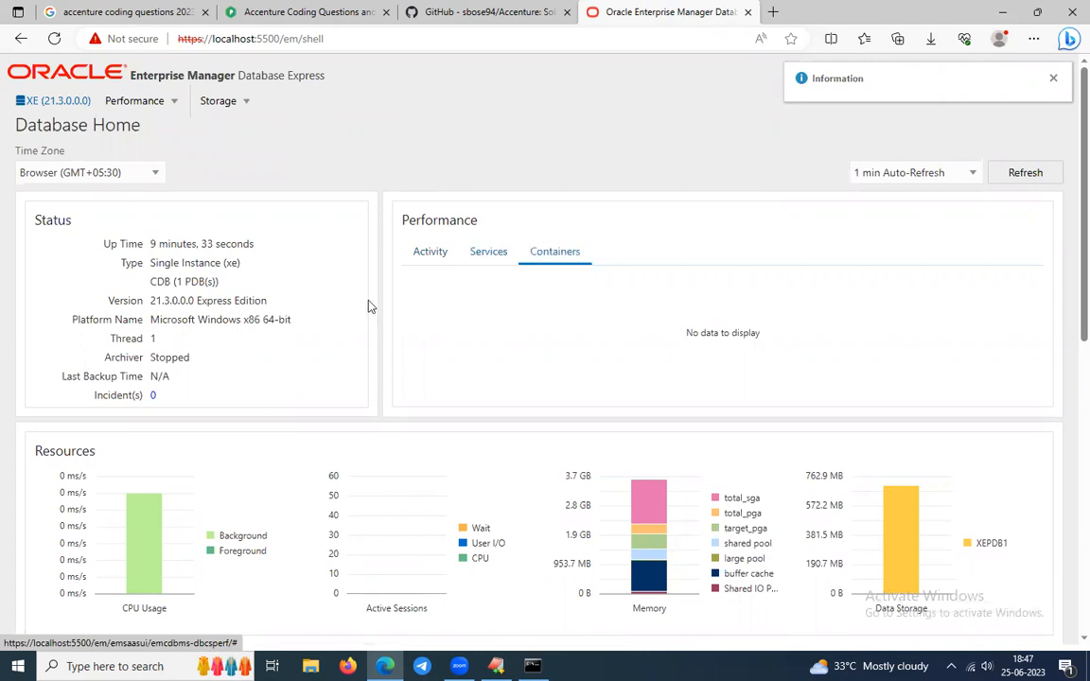
scroll(292, 271, "down", 1)
scroll(291, 268, "down", 5)
scroll(279, 268, "up", 5)
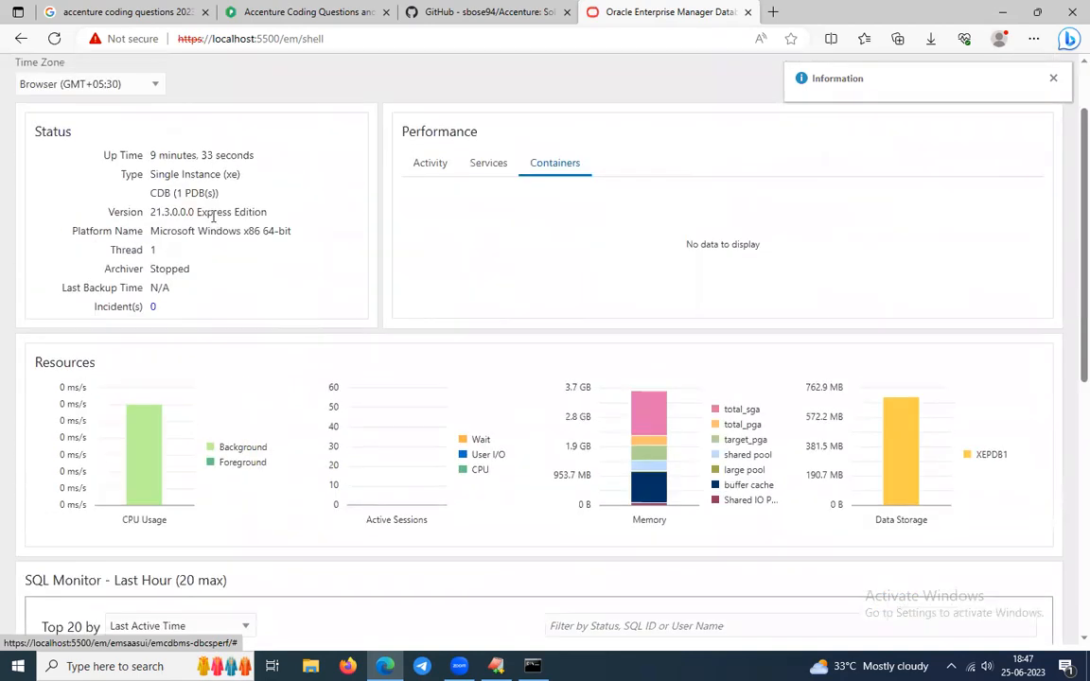
left_click_drag(186, 192, 221, 194)
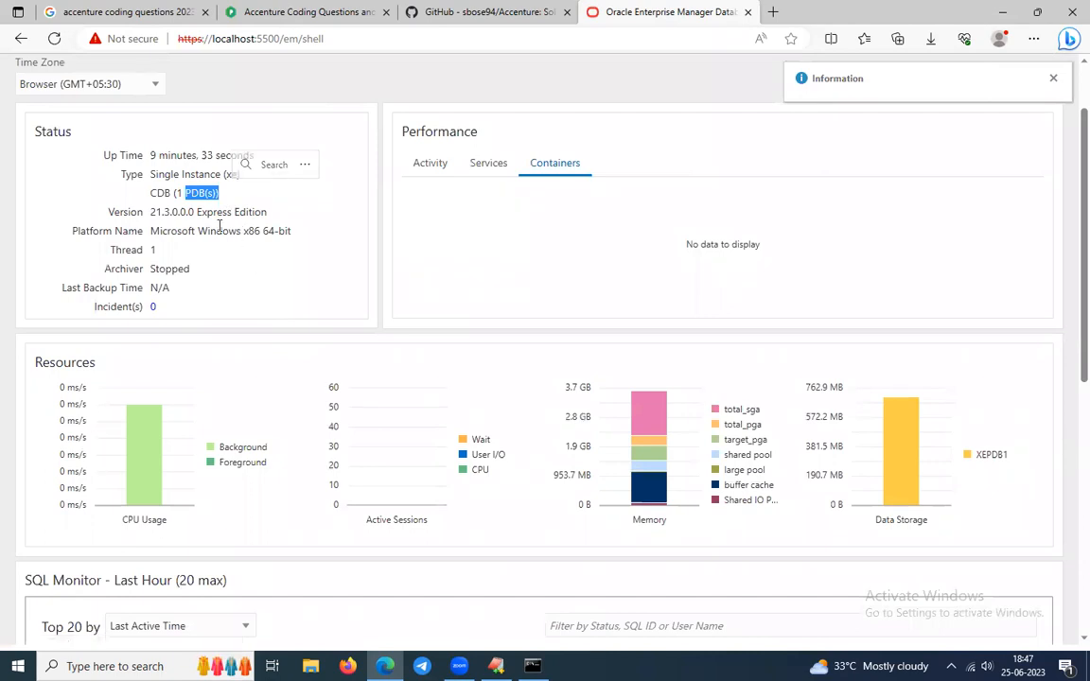
left_click(222, 225)
scroll(170, 190, "up", 1)
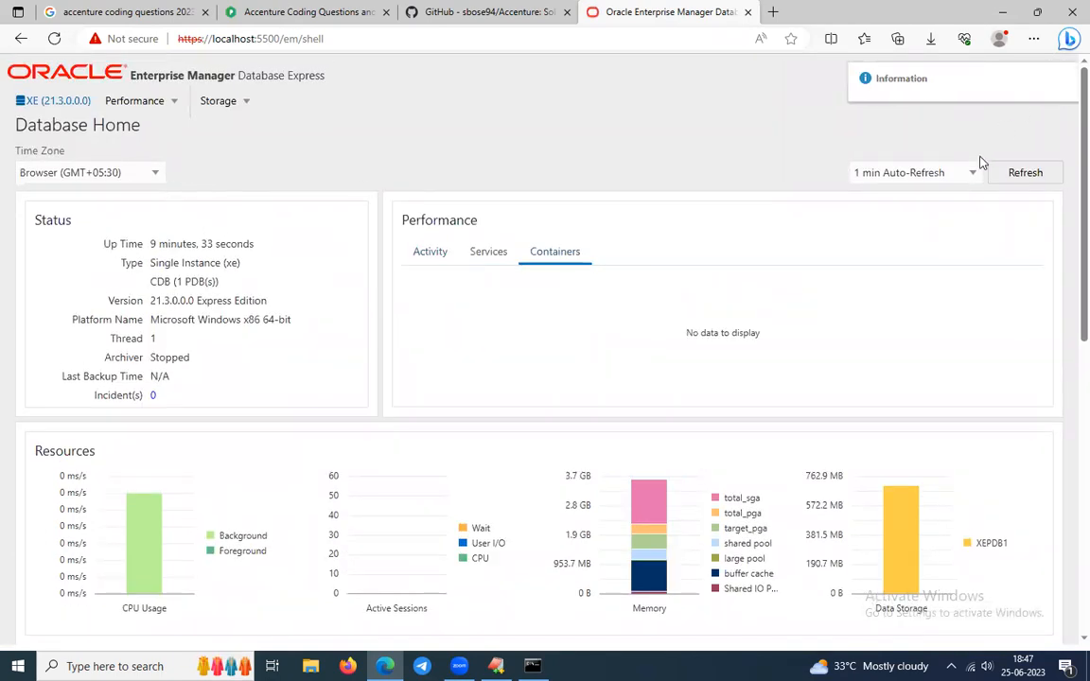
Reload the XE Database Home page and dismiss the Information notice.
left_click(1025, 71)
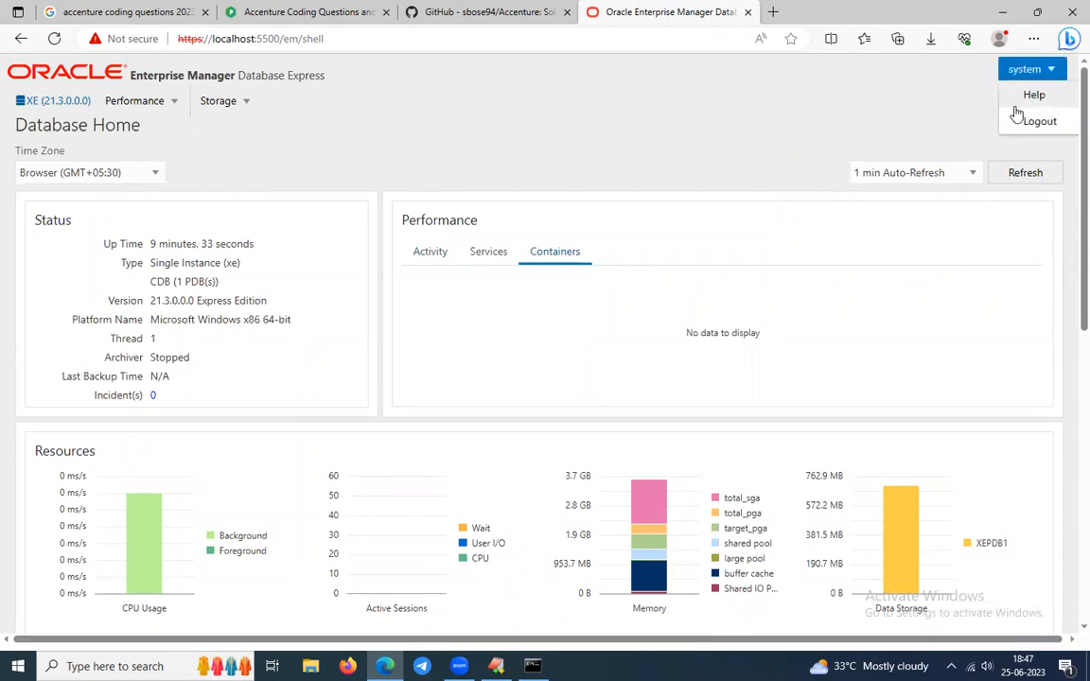
left_click(52, 109)
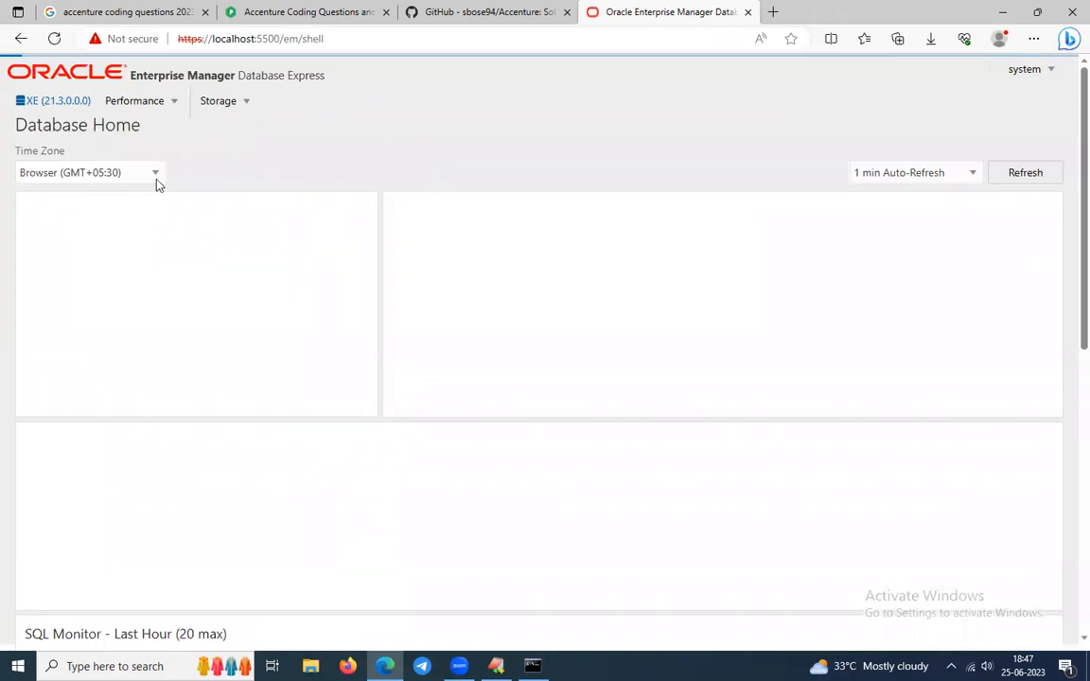
scroll(166, 237, "down", 2)
scroll(175, 285, "down", 5)
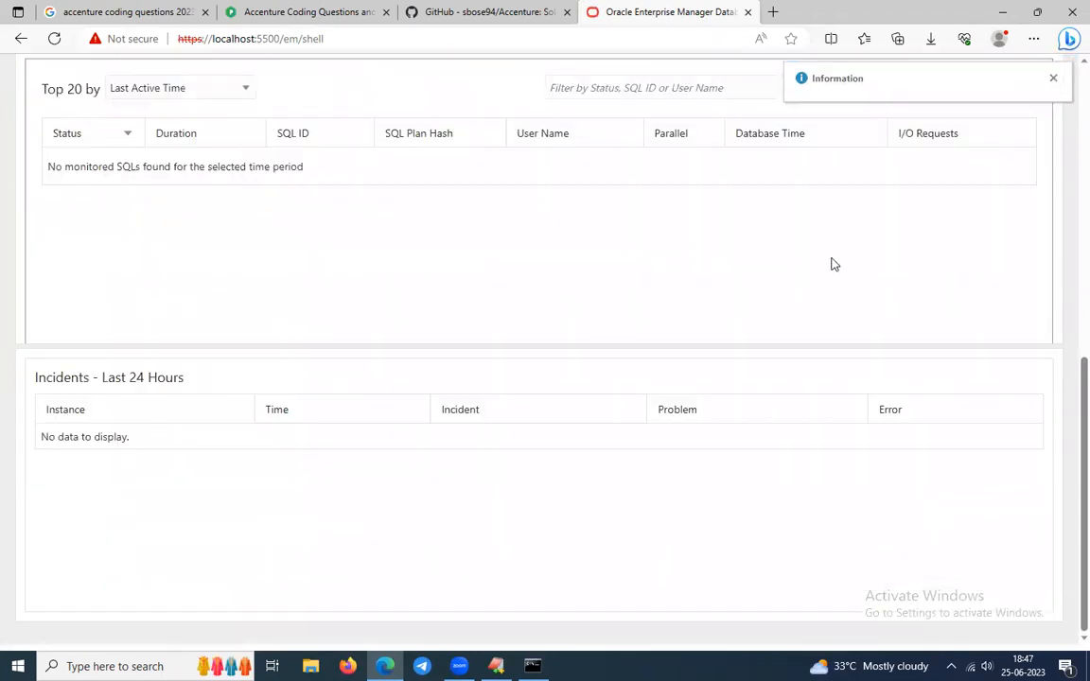
scroll(833, 262, "up", 6)
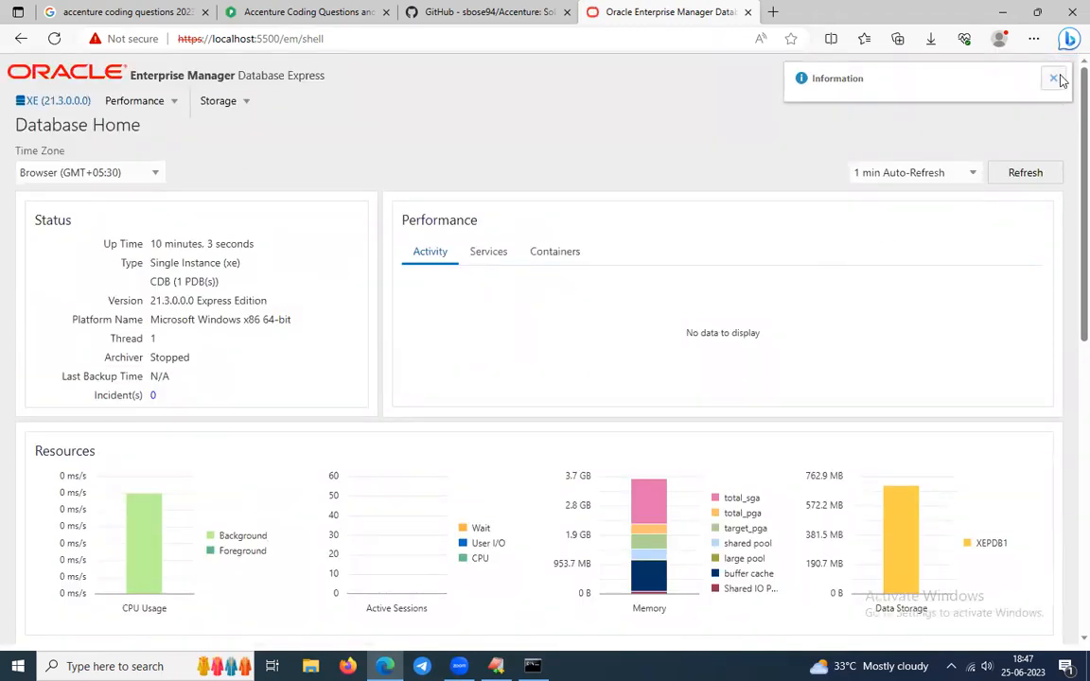
left_click(1054, 79)
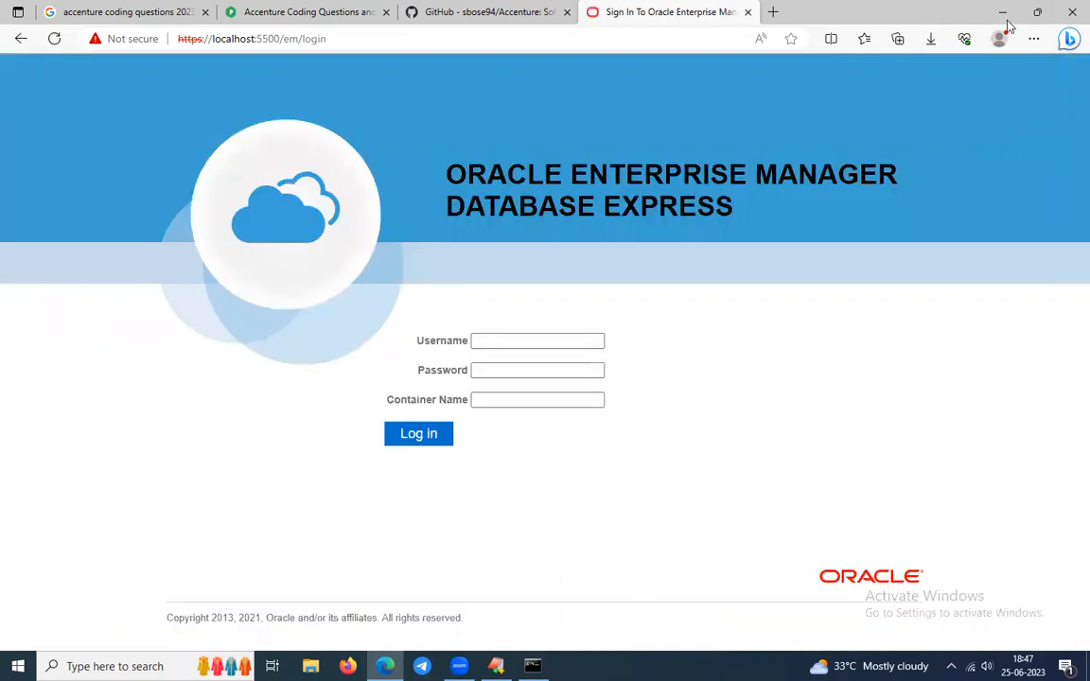
Put away Edge, close the SQL*Plus console and return to the EditPlus Untitled1 connection notes.
left_click(1002, 12)
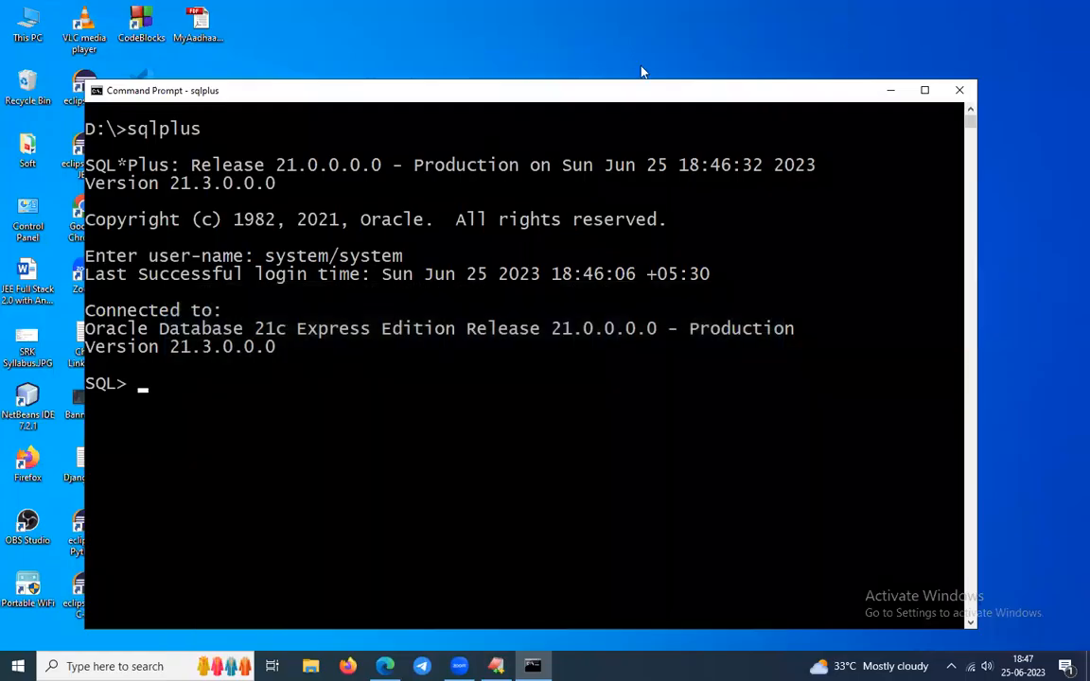
left_click_drag(128, 127, 212, 132)
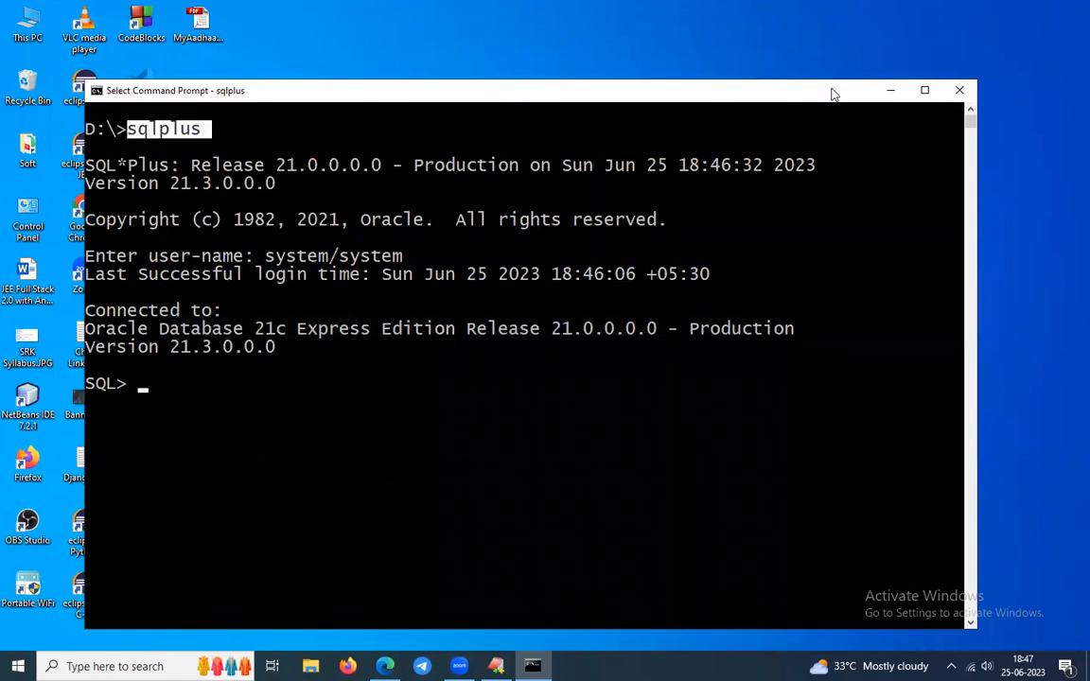
left_click(959, 91)
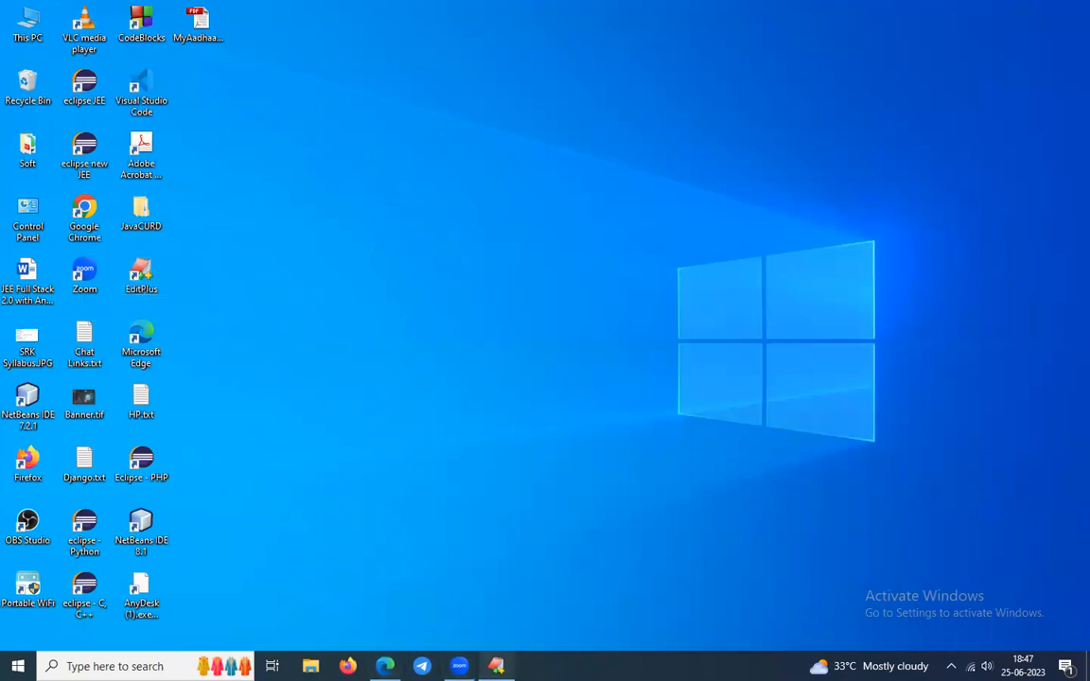
left_click(496, 666)
left_click(379, 323)
double_click(180, 197)
left_click(284, 223)
left_click_drag(352, 249, 438, 249)
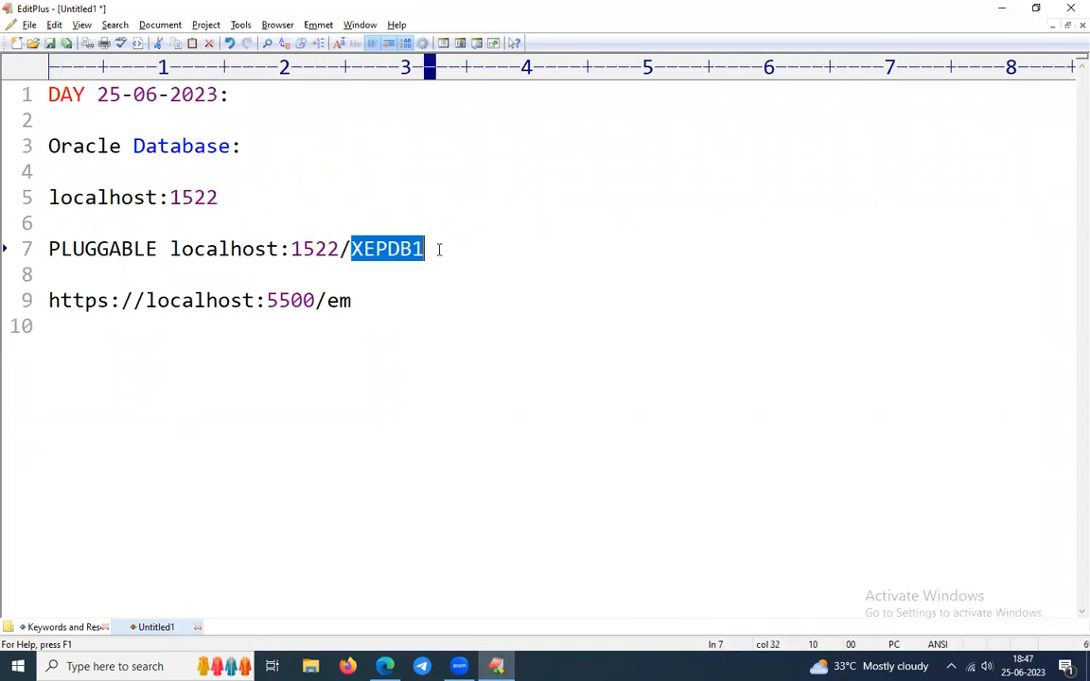
left_click(442, 249)
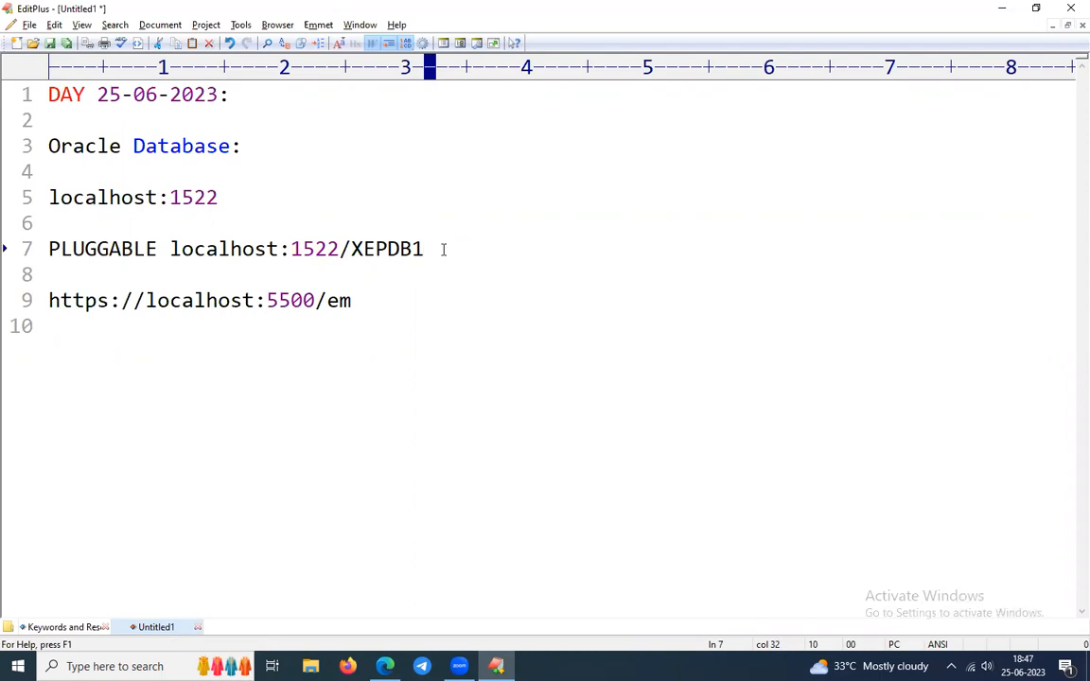
left_click_drag(443, 249, 351, 249)
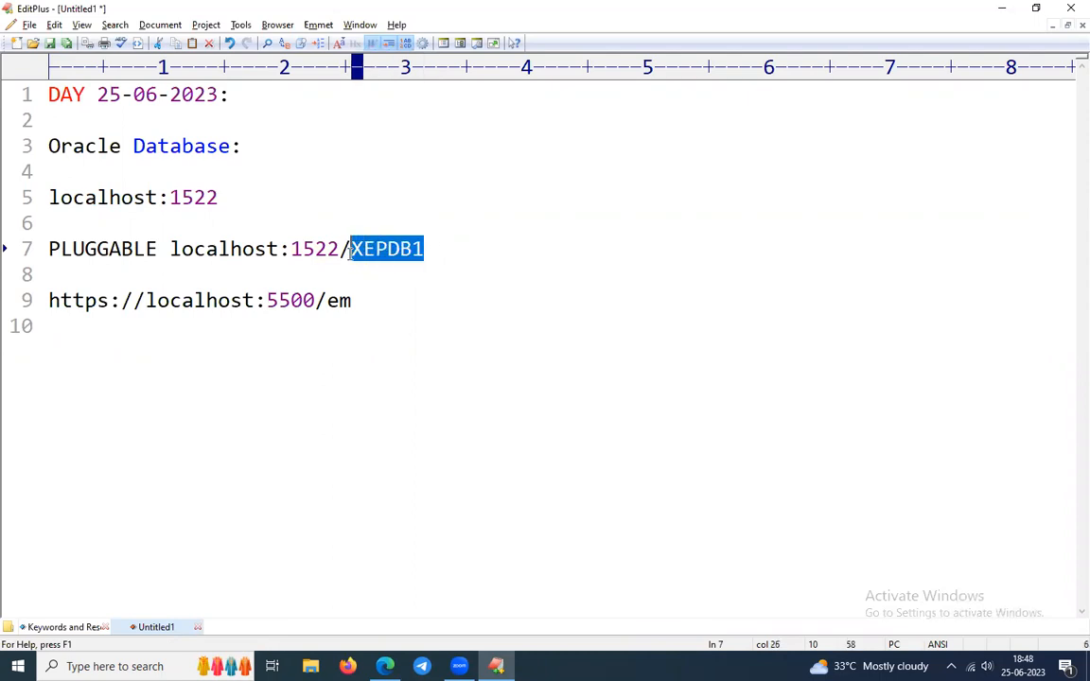
left_click_drag(436, 249, 171, 248)
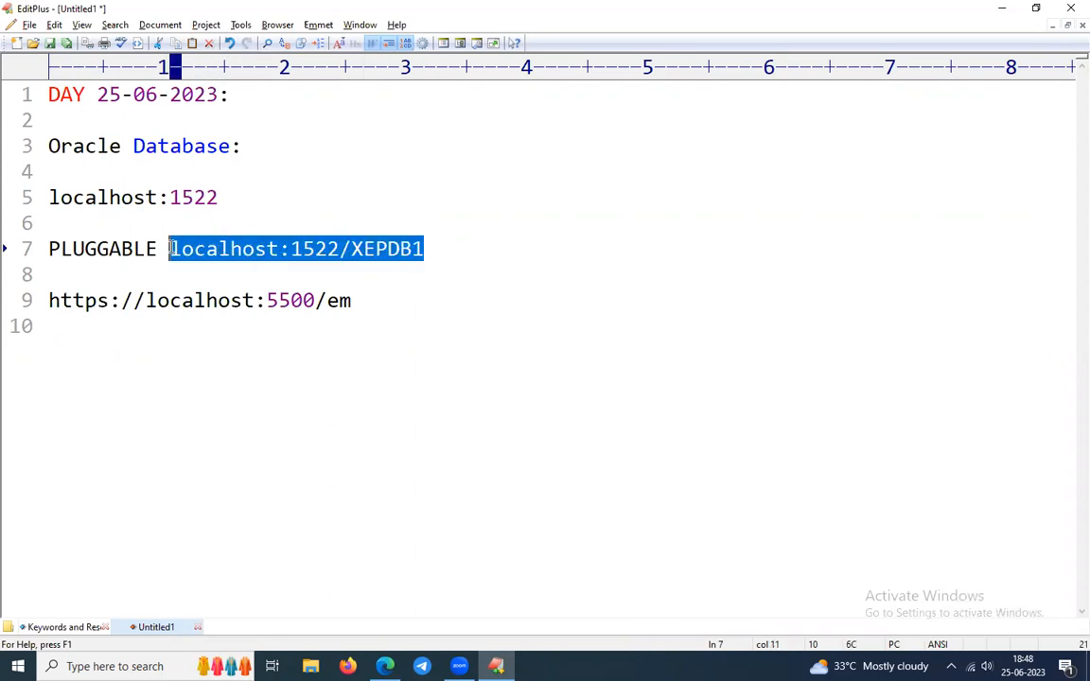
left_click(284, 265)
double_click(305, 249)
left_click(362, 249)
double_click(388, 250)
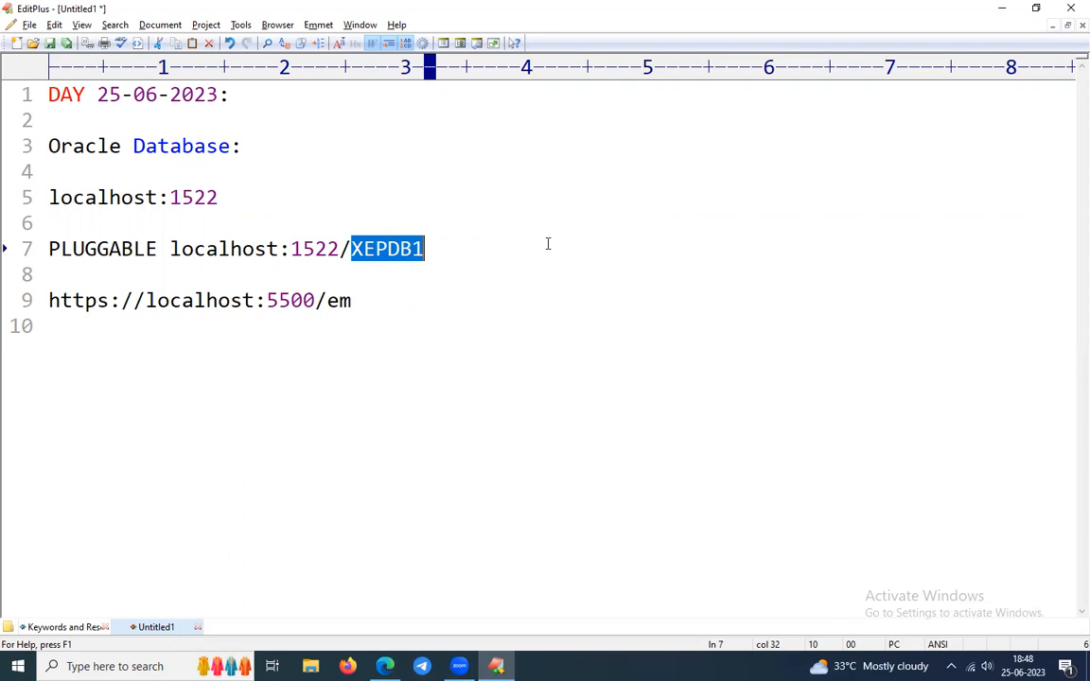
left_click(468, 260)
left_click_drag(469, 299, 47, 95)
left_click(421, 182)
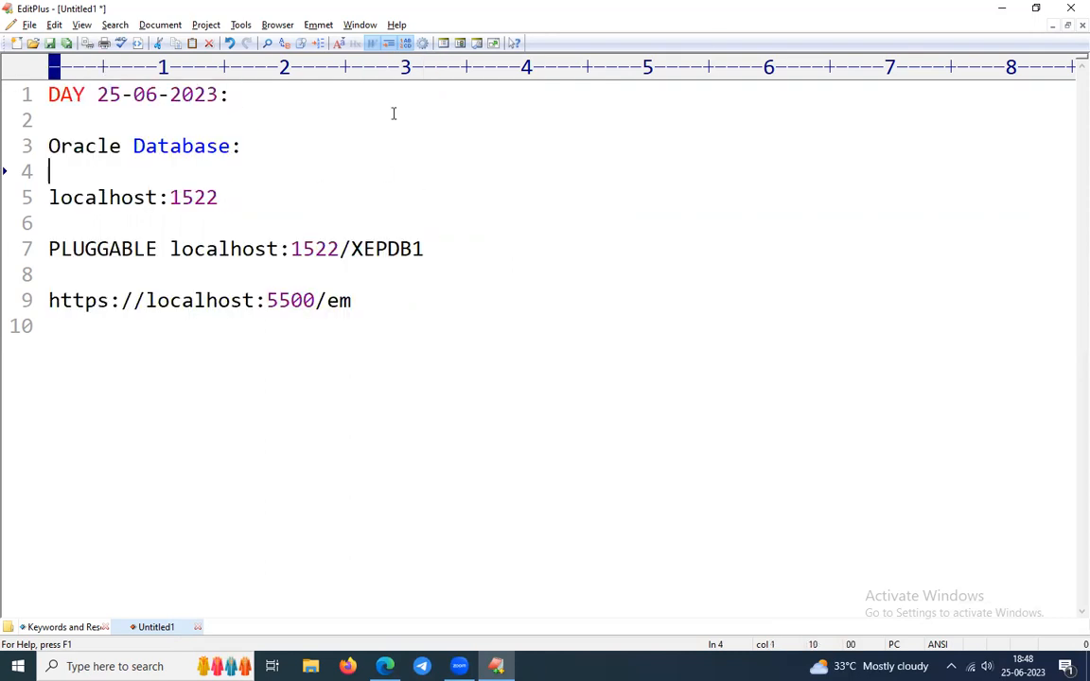